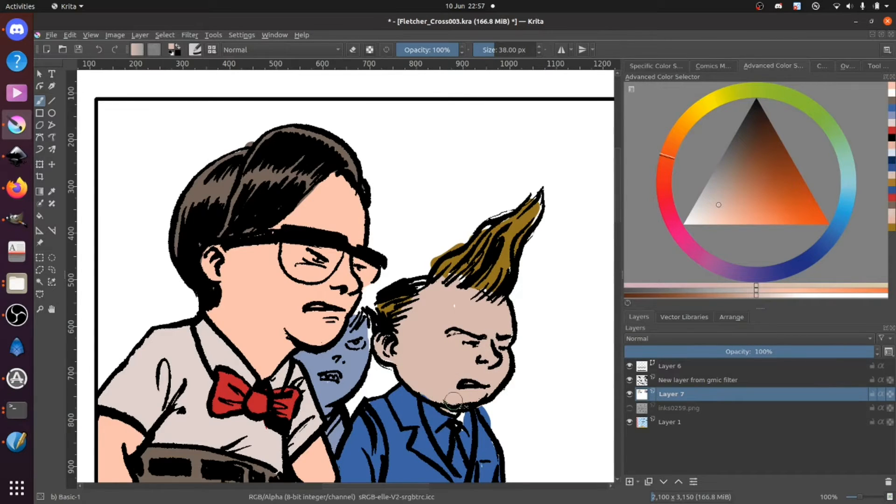
# Step: Touch up the spiky-haired boy's hair with its sampled brown and the background boy's head with its sampled grey-blue
pyautogui.keyDown('ctrl'); pyautogui.click(495, 261); pyautogui.keyUp('ctrl')
pyautogui.moveTo(474, 288); pyautogui.dragTo(484, 291)
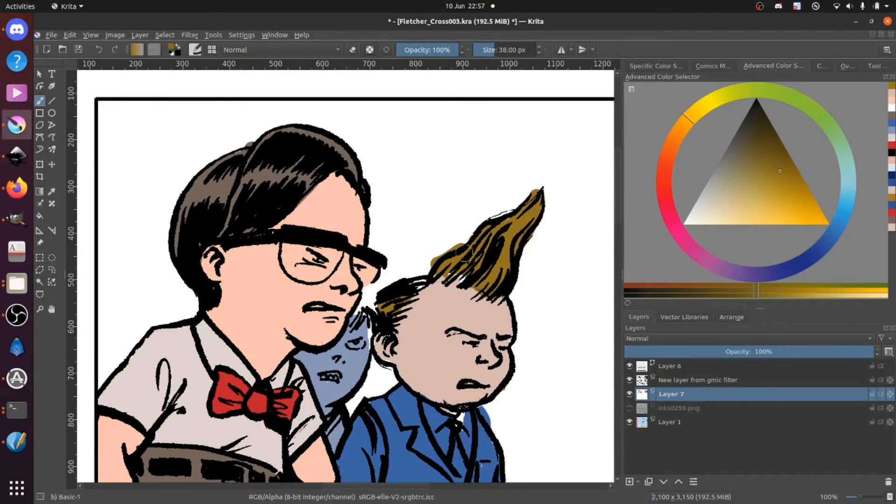
pyautogui.moveTo(416, 287); pyautogui.dragTo(390, 310)
pyautogui.keyDown('ctrl'); pyautogui.click(365, 335); pyautogui.keyUp('ctrl')
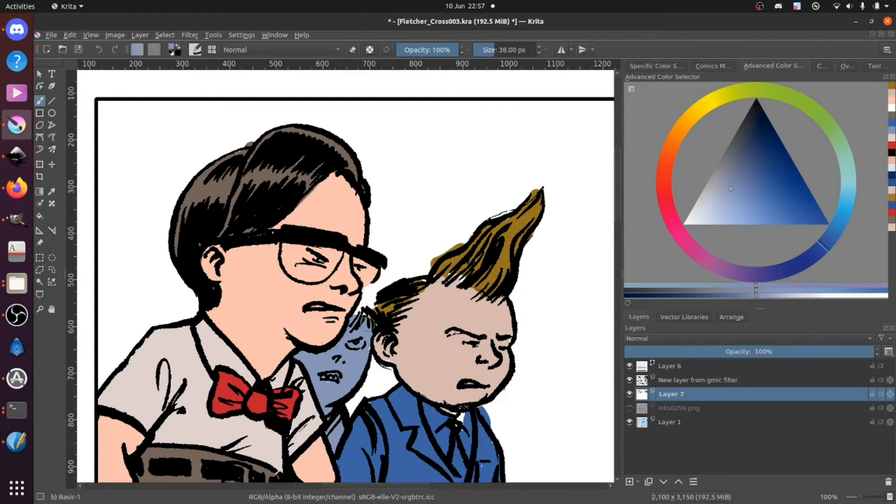
pyautogui.moveTo(358, 309); pyautogui.dragTo(361, 311)
# Step: Reduce the brush to 12 px and fill the gaps along the spiky-haired boy's hairline with the sampled hair brown
pyautogui.keyDown('ctrl'); pyautogui.click(498, 316); pyautogui.keyUp('ctrl')
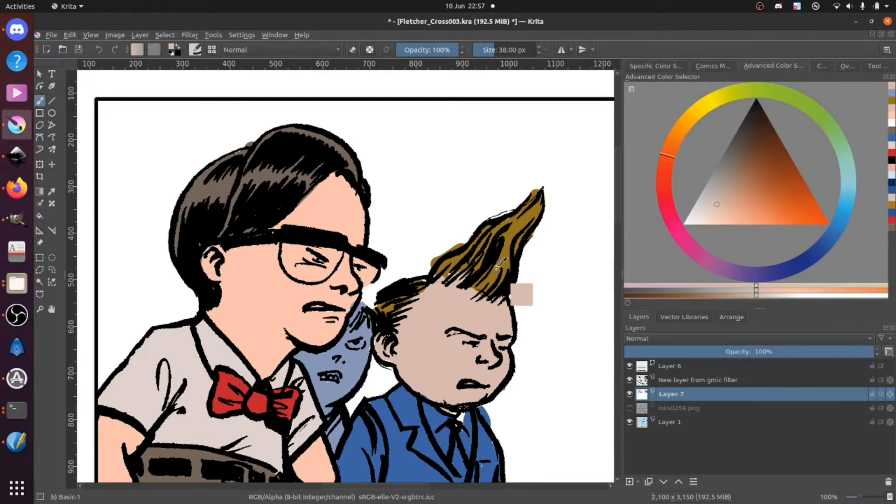
pyautogui.keyDown('ctrl'); pyautogui.click(466, 279); pyautogui.keyUp('ctrl')
pyautogui.scroll(3, 466, 280)
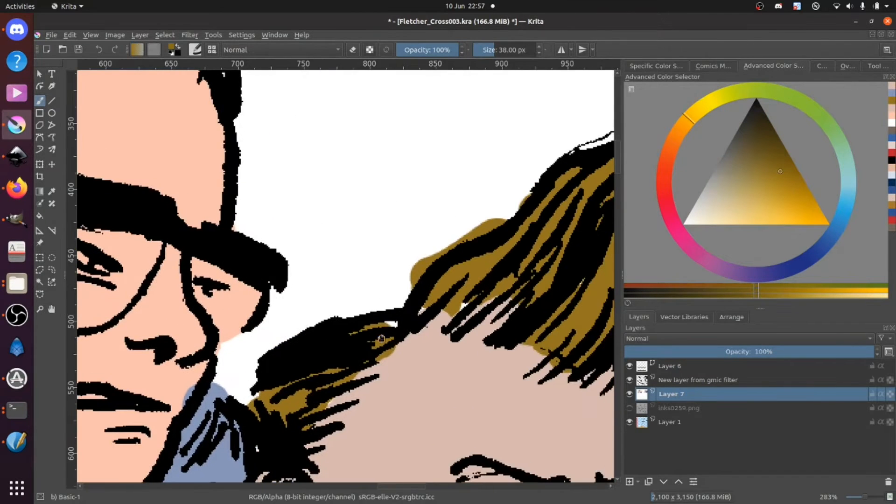
pyautogui.moveTo(437, 326)
pyautogui.mouseDown()
pyautogui.moveTo(369, 338)
pyautogui.moveTo(344, 320)
pyautogui.mouseUp()
pyautogui.press('[')
pyautogui.press('[')
pyautogui.press('[')
pyautogui.press('[')
pyautogui.press('[')
pyautogui.press('[')
pyautogui.press('[')
pyautogui.press('[')
pyautogui.press('[')
pyautogui.press('[')
pyautogui.press('[')
pyautogui.press('[')
pyautogui.press('[')
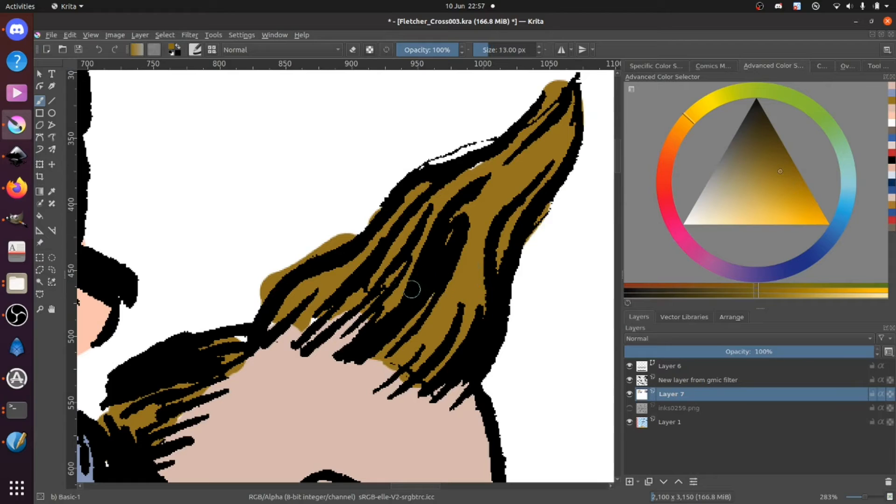
pyautogui.moveTo(343, 339)
pyautogui.mouseDown()
pyautogui.moveTo(328, 350)
pyautogui.moveTo(358, 315)
pyautogui.moveTo(324, 342)
pyautogui.moveTo(361, 303)
pyautogui.moveTo(299, 345)
pyautogui.moveTo(330, 307)
pyautogui.moveTo(294, 337)
pyautogui.moveTo(291, 324)
pyautogui.moveTo(244, 340)
pyautogui.mouseUp()
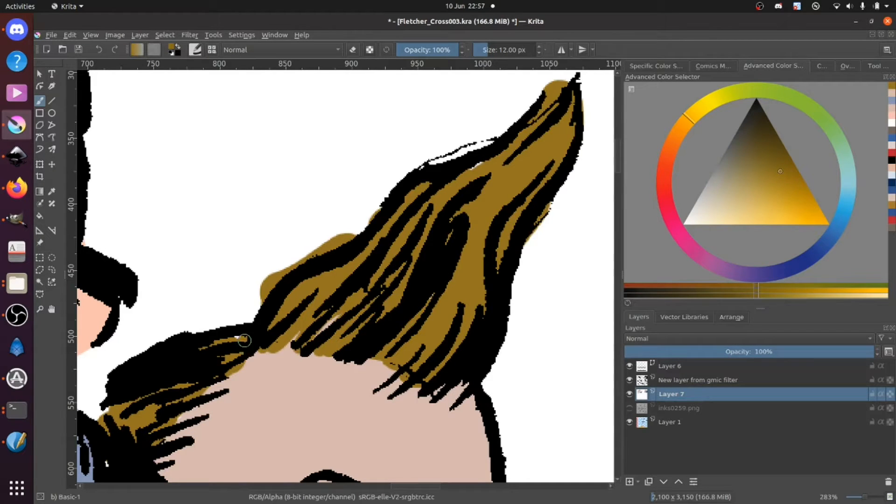
# Step: Paint white over the brown spilling outside the spiky hair's outline and fill the white gap along its upper edge with brown
pyautogui.keyDown('ctrl'); pyautogui.click(235, 239); pyautogui.keyUp('ctrl')
pyautogui.moveTo(263, 297)
pyautogui.mouseDown()
pyautogui.moveTo(283, 265)
pyautogui.moveTo(275, 274)
pyautogui.moveTo(355, 224)
pyautogui.moveTo(322, 251)
pyautogui.moveTo(349, 236)
pyautogui.moveTo(395, 196)
pyautogui.mouseUp()
pyautogui.keyDown('ctrl'); pyautogui.click(486, 187); pyautogui.keyUp('ctrl')
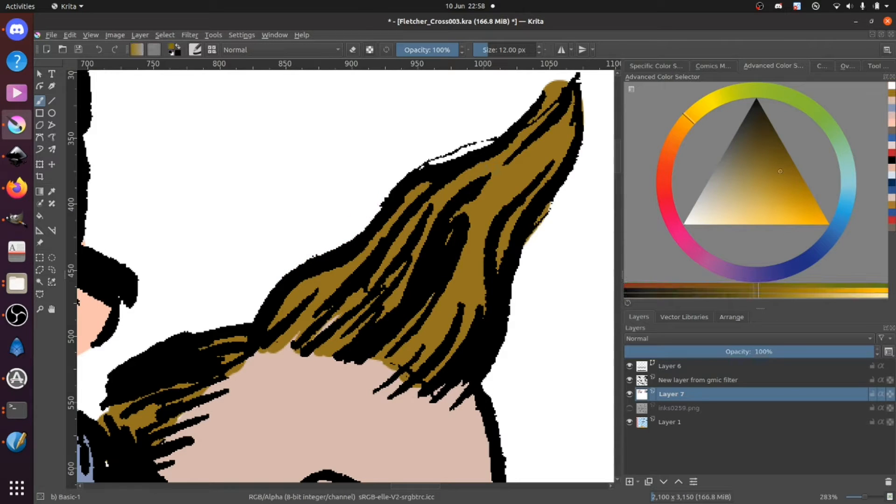
pyautogui.moveTo(435, 173)
pyautogui.mouseDown()
pyautogui.moveTo(493, 149)
pyautogui.moveTo(464, 156)
pyautogui.mouseUp()
pyautogui.moveTo(542, 177); pyautogui.dragTo(552, 217)
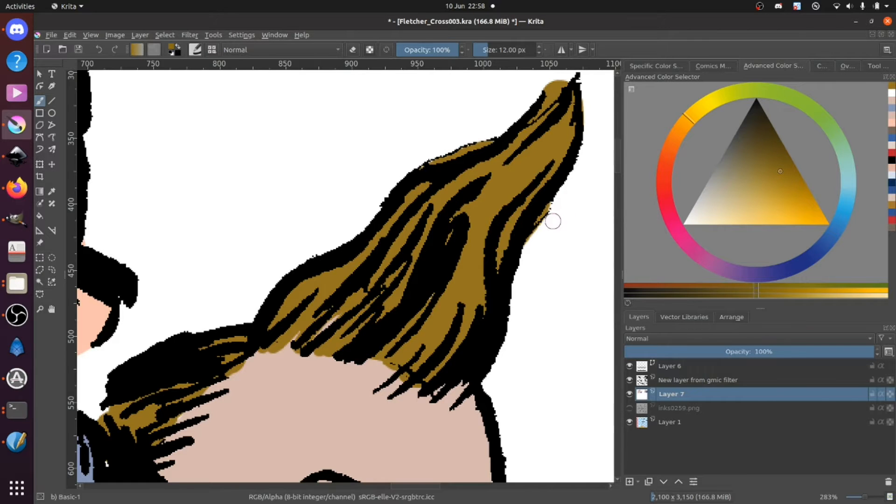
# Step: Touch up the spiky-haired boy's face, jawline and neck with his sampled skin tone, covering the blue spill under the jaw
pyautogui.scroll(-5, 384, 332)
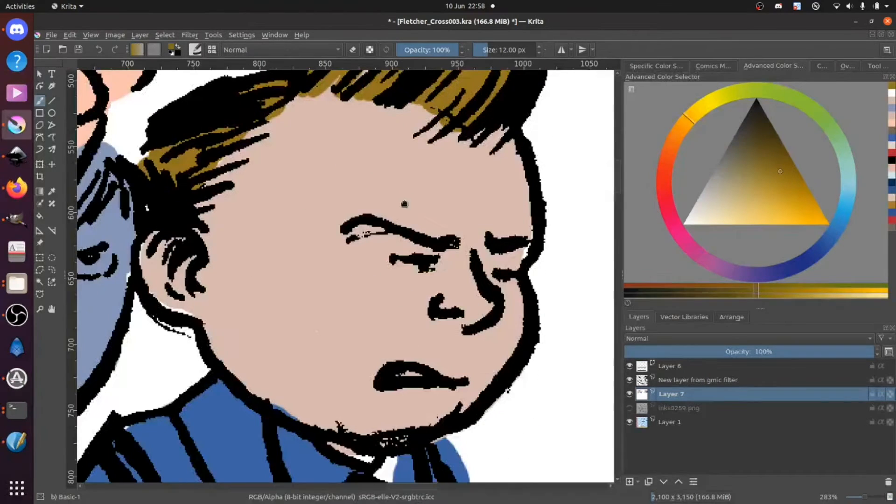
pyautogui.keyDown('ctrl'); pyautogui.click(321, 286); pyautogui.keyUp('ctrl')
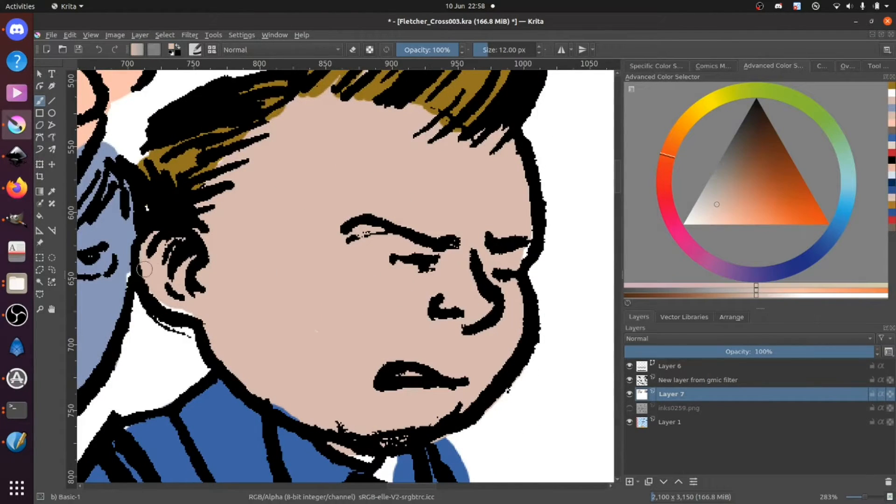
pyautogui.keyDown('ctrl'); pyautogui.click(119, 262); pyautogui.keyUp('ctrl')
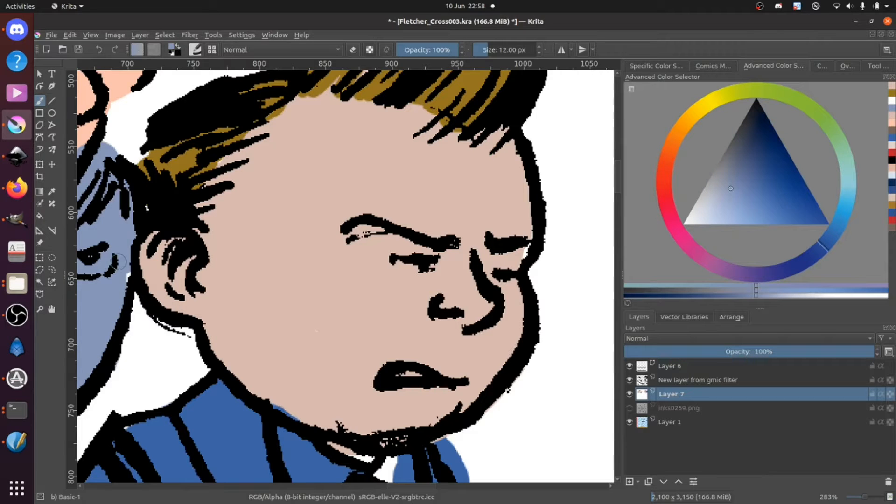
pyautogui.keyDown('ctrl'); pyautogui.click(327, 337); pyautogui.keyUp('ctrl')
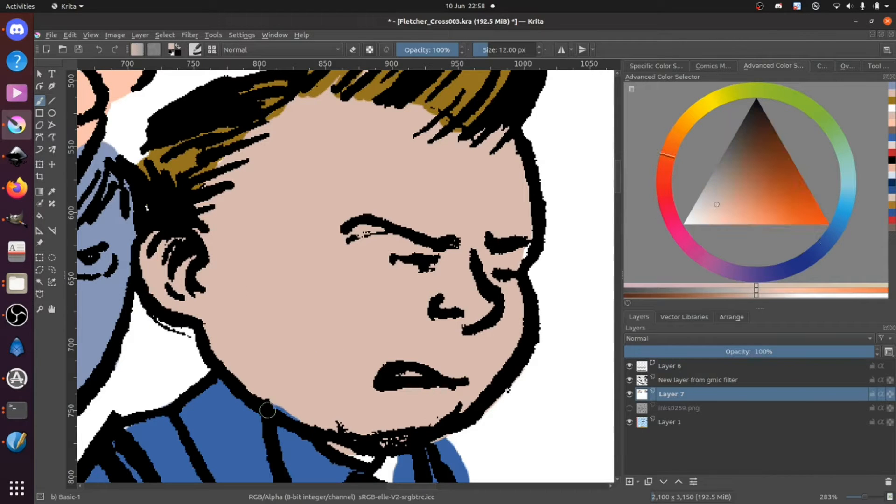
pyautogui.moveTo(275, 404); pyautogui.dragTo(319, 422)
pyautogui.moveTo(350, 449); pyautogui.dragTo(369, 458)
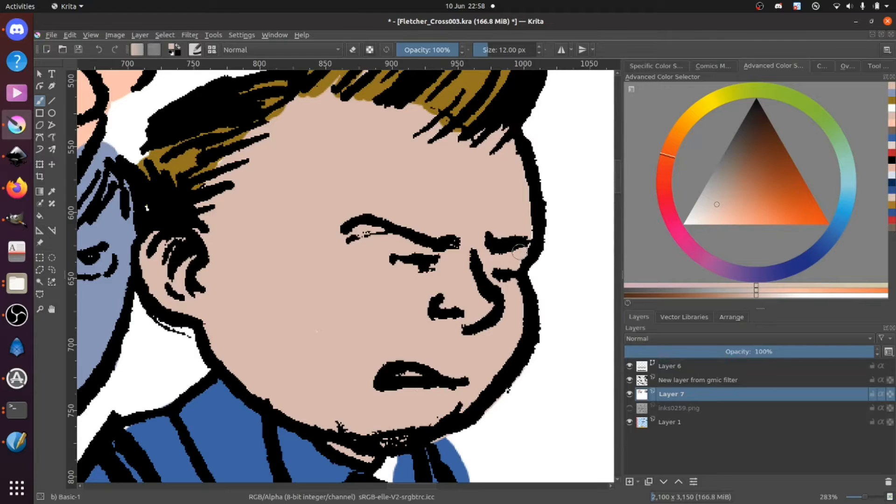
# Step: Paint the boy's teeth and shirt front white, and cover the blue spill outside his suit shoulder
pyautogui.scroll(-5, 524, 192)
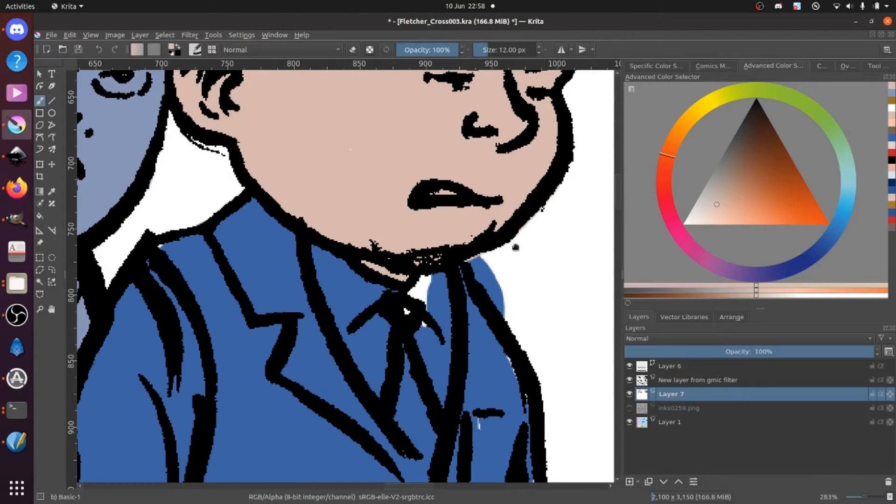
pyautogui.click(685, 223)
pyautogui.moveTo(433, 193); pyautogui.dragTo(458, 193)
pyautogui.moveTo(315, 267)
pyautogui.mouseDown()
pyautogui.moveTo(313, 248)
pyautogui.moveTo(352, 285)
pyautogui.moveTo(340, 261)
pyautogui.moveTo(355, 277)
pyautogui.moveTo(401, 292)
pyautogui.moveTo(437, 271)
pyautogui.moveTo(433, 411)
pyautogui.moveTo(446, 378)
pyautogui.moveTo(429, 289)
pyautogui.moveTo(387, 317)
pyautogui.moveTo(395, 406)
pyautogui.moveTo(333, 309)
pyautogui.moveTo(317, 261)
pyautogui.moveTo(350, 345)
pyautogui.moveTo(387, 388)
pyautogui.moveTo(351, 343)
pyautogui.moveTo(338, 282)
pyautogui.moveTo(350, 286)
pyautogui.moveTo(388, 367)
pyautogui.mouseUp()
pyautogui.moveTo(435, 394); pyautogui.dragTo(405, 320)
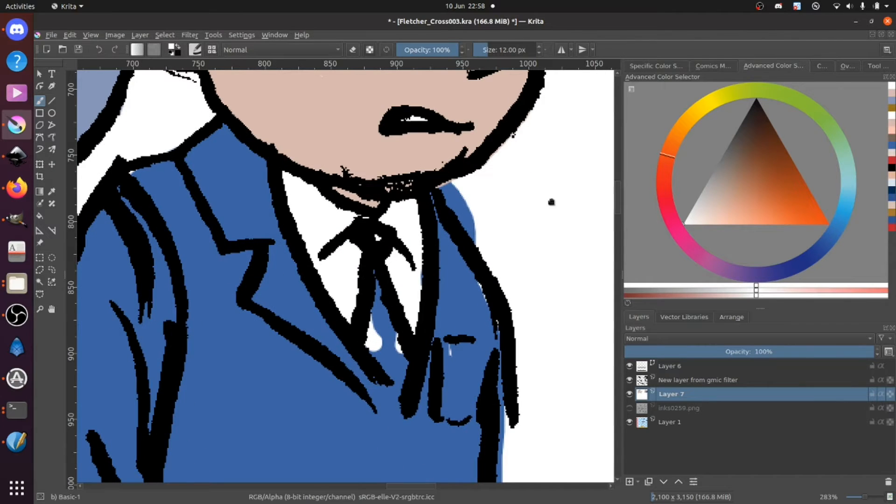
pyautogui.moveTo(457, 192)
pyautogui.mouseDown()
pyautogui.moveTo(441, 185)
pyautogui.moveTo(478, 243)
pyautogui.moveTo(456, 189)
pyautogui.mouseUp()
# Step: Darken the sampled suit blue and fill the boy's tie with it, then touch up the suit shoulder in the original blue
pyautogui.keyDown('ctrl'); pyautogui.click(462, 305); pyautogui.keyUp('ctrl')
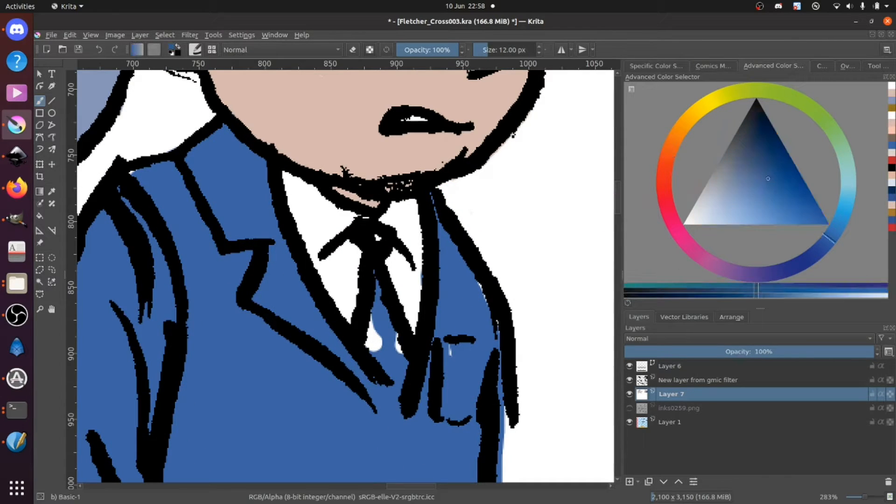
pyautogui.click(767, 156)
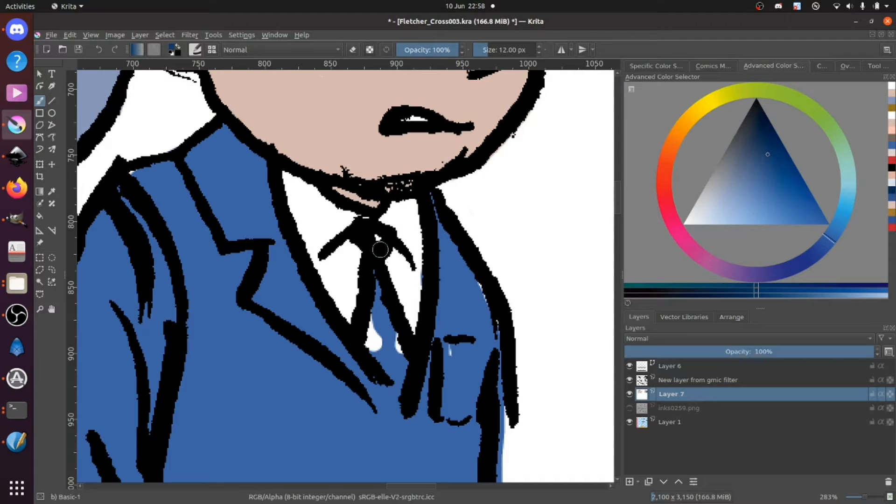
pyautogui.moveTo(375, 239)
pyautogui.mouseDown()
pyautogui.moveTo(370, 342)
pyautogui.moveTo(403, 393)
pyautogui.moveTo(381, 300)
pyautogui.moveTo(386, 356)
pyautogui.mouseUp()
pyautogui.keyDown('ctrl'); pyautogui.click(485, 326); pyautogui.keyUp('ctrl')
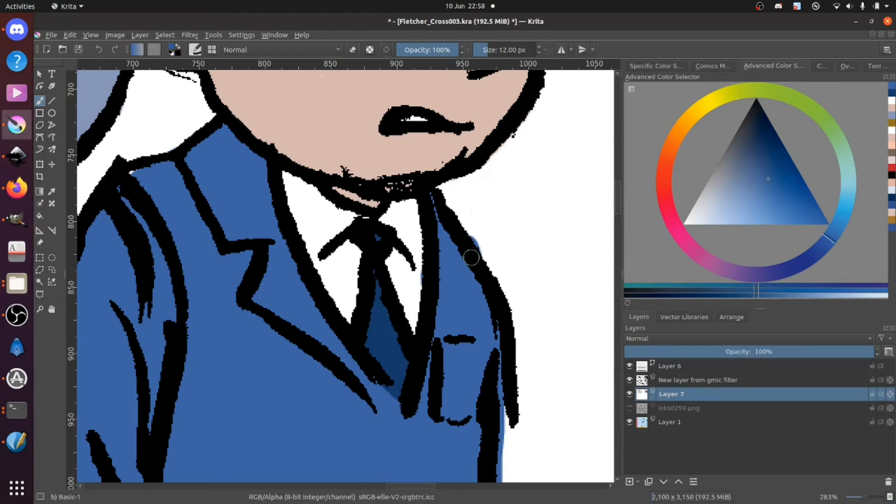
# Step: Mix a lighter tint of the smoking man's hair blue and paint the first highlights above his forehead
pyautogui.scroll(-5, 470, 258)
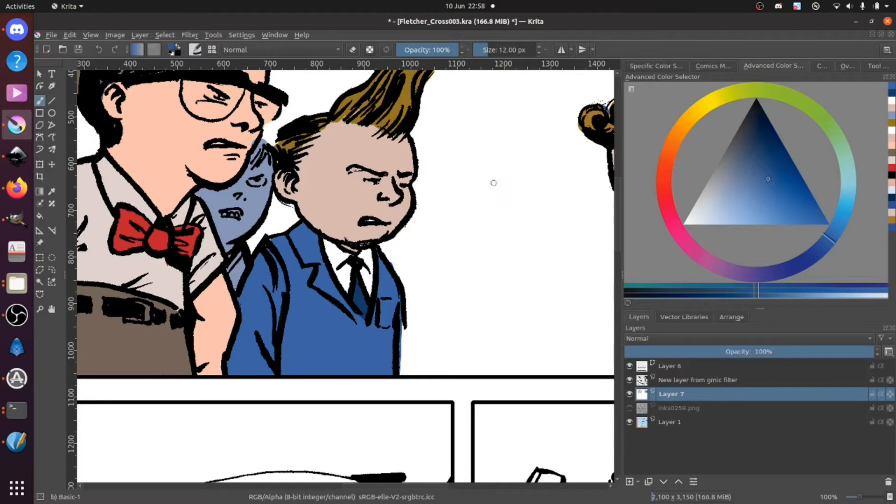
pyautogui.moveTo(488, 251); pyautogui.dragTo(385, 299)
pyautogui.moveTo(474, 272); pyautogui.dragTo(355, 368)
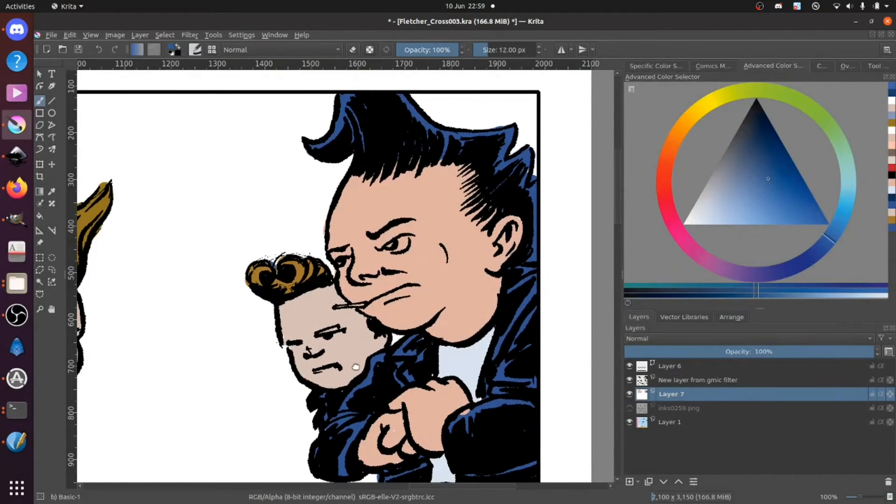
pyautogui.moveTo(574, 211); pyautogui.dragTo(577, 201)
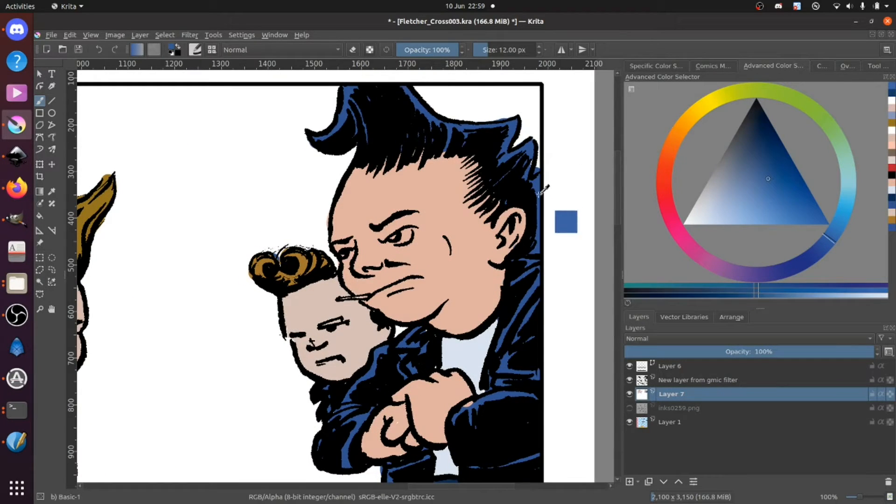
pyautogui.keyDown('ctrl'); pyautogui.click(543, 180); pyautogui.keyUp('ctrl')
pyautogui.click(746, 217)
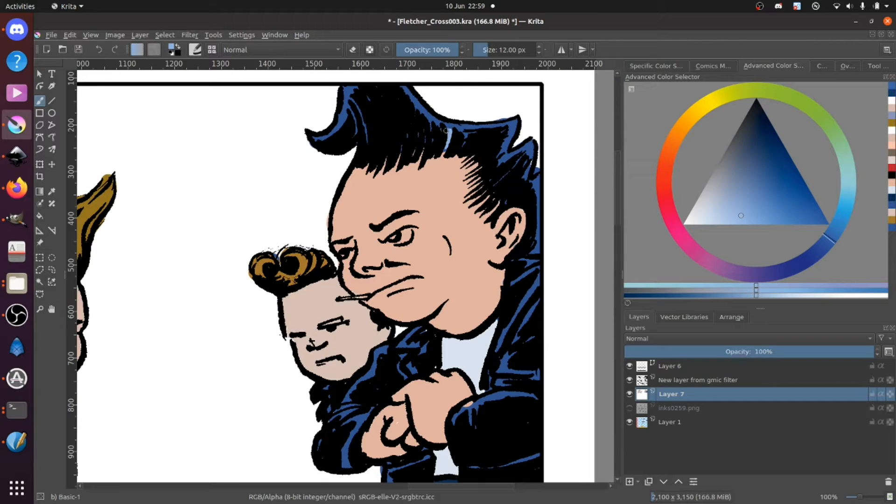
pyautogui.moveTo(465, 131); pyautogui.dragTo(465, 138)
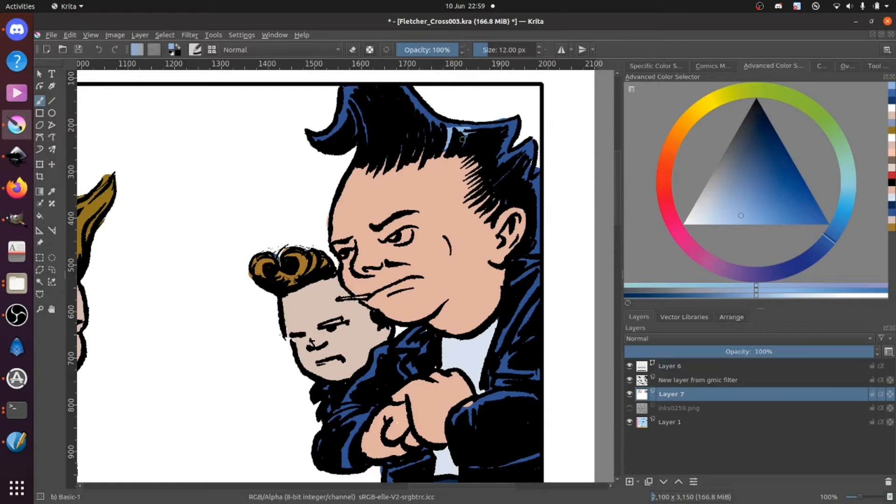
# Step: Recolour the highlights in the smoking man's front curl and along the top of his hair with light blue
pyautogui.hotkey('ctrl', '+')
pyautogui.moveTo(478, 130); pyautogui.dragTo(382, 224)
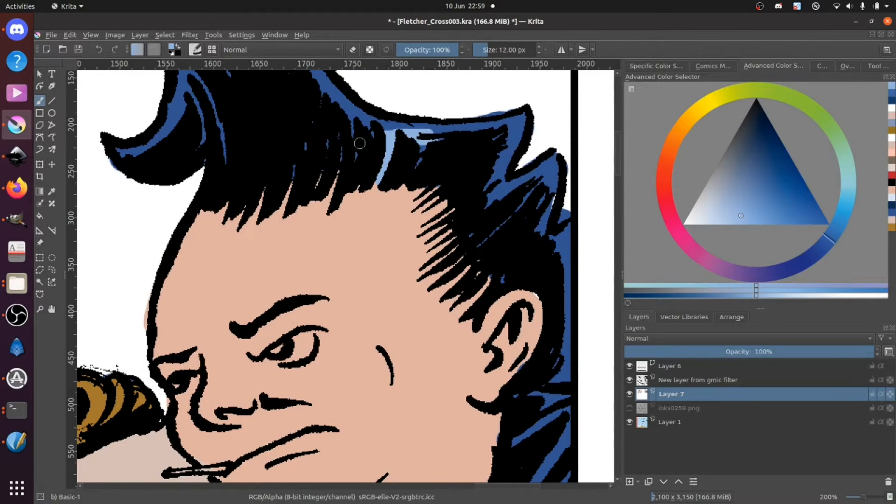
pyautogui.moveTo(166, 141)
pyautogui.mouseDown()
pyautogui.moveTo(251, 190)
pyautogui.moveTo(239, 189)
pyautogui.moveTo(259, 156)
pyautogui.moveTo(261, 167)
pyautogui.moveTo(289, 161)
pyautogui.moveTo(299, 197)
pyautogui.moveTo(316, 171)
pyautogui.mouseUp()
pyautogui.moveTo(280, 111)
pyautogui.mouseDown()
pyautogui.moveTo(278, 159)
pyautogui.moveTo(262, 165)
pyautogui.moveTo(301, 147)
pyautogui.mouseUp()
pyautogui.moveTo(379, 147)
pyautogui.mouseDown()
pyautogui.moveTo(465, 229)
pyautogui.moveTo(464, 215)
pyautogui.moveTo(560, 225)
pyautogui.moveTo(604, 218)
pyautogui.mouseUp()
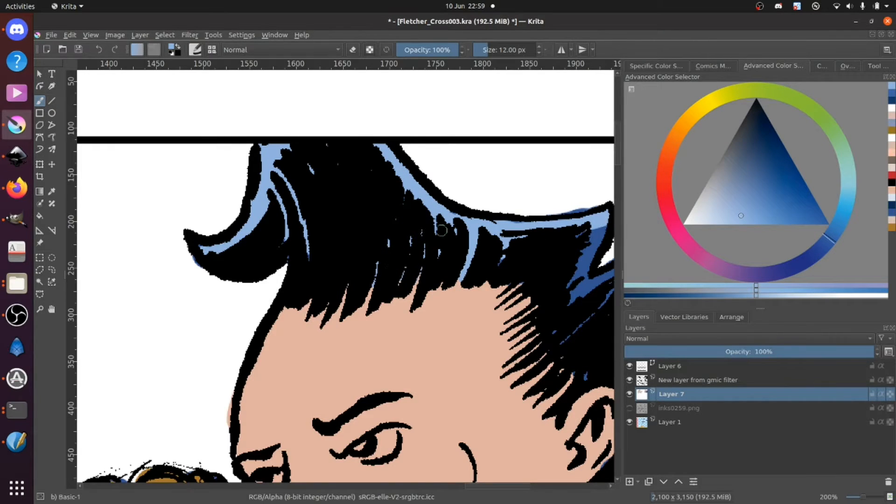
# Step: Recolour the smoking man's rear hair spikes and the back of his head light blue, touching up nearby jacket and skin
pyautogui.moveTo(524, 244); pyautogui.dragTo(440, 256)
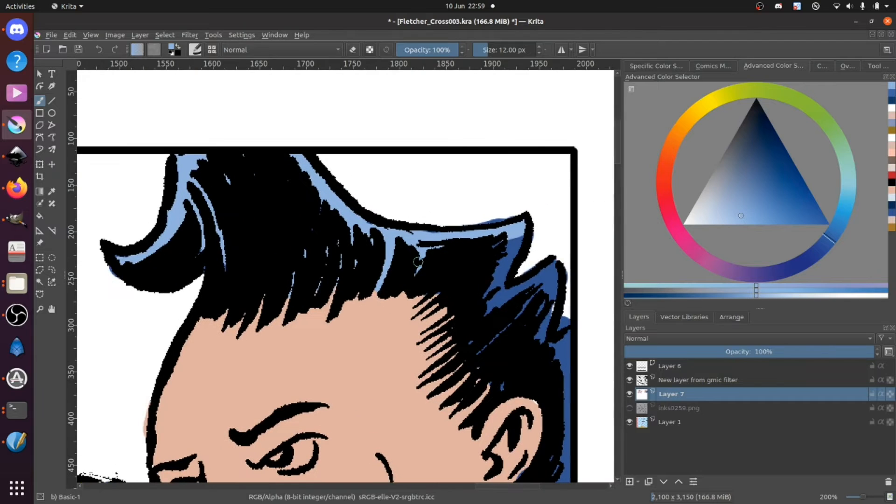
pyautogui.moveTo(500, 241)
pyautogui.mouseDown()
pyautogui.moveTo(491, 292)
pyautogui.moveTo(511, 267)
pyautogui.moveTo(488, 318)
pyautogui.moveTo(490, 292)
pyautogui.moveTo(492, 326)
pyautogui.moveTo(529, 304)
pyautogui.moveTo(533, 289)
pyautogui.moveTo(518, 288)
pyautogui.moveTo(545, 274)
pyautogui.moveTo(554, 279)
pyautogui.moveTo(549, 298)
pyautogui.mouseUp()
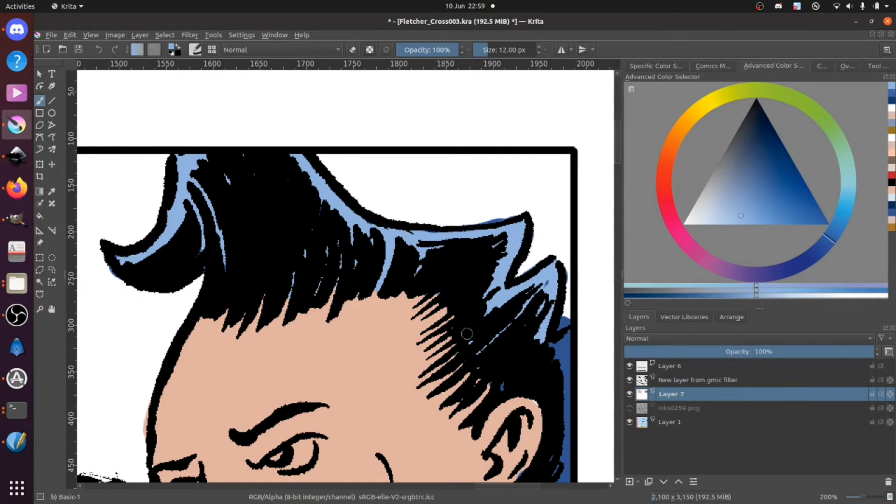
pyautogui.keyDown('ctrl'); pyautogui.click(535, 403); pyautogui.keyUp('ctrl')
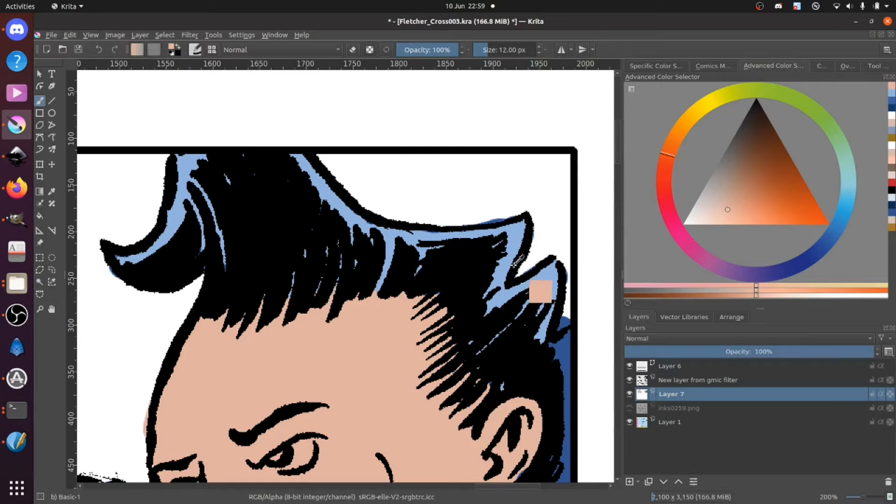
pyautogui.keyDown('ctrl'); pyautogui.click(547, 288); pyautogui.keyUp('ctrl')
pyautogui.moveTo(555, 348)
pyautogui.mouseDown()
pyautogui.moveTo(564, 340)
pyautogui.moveTo(567, 391)
pyautogui.moveTo(510, 291)
pyautogui.moveTo(430, 322)
pyautogui.mouseUp()
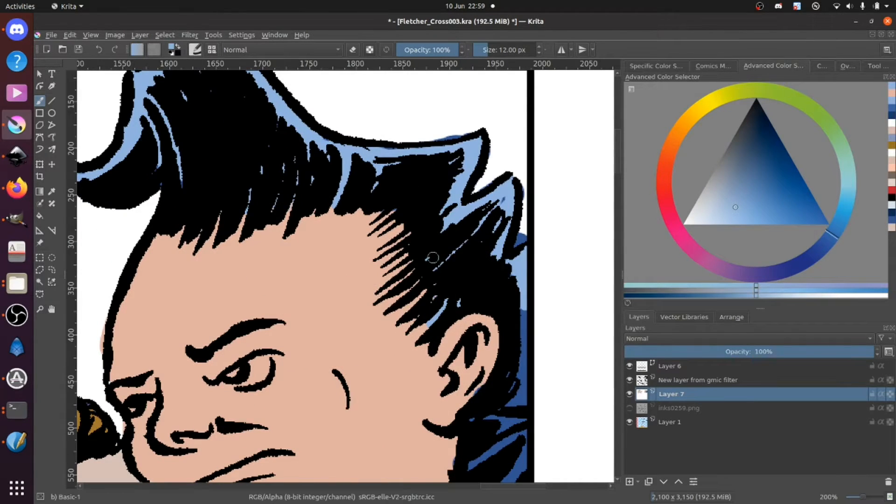
pyautogui.moveTo(523, 360)
pyautogui.mouseDown()
pyautogui.moveTo(523, 312)
pyautogui.moveTo(514, 418)
pyautogui.moveTo(476, 414)
pyautogui.mouseUp()
pyautogui.keyDown('ctrl'); pyautogui.click(513, 434); pyautogui.keyUp('ctrl')
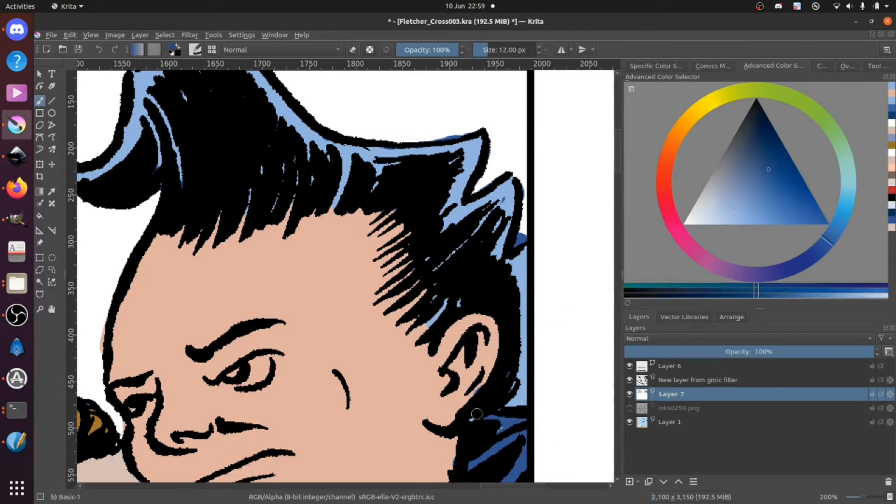
pyautogui.keyDown('ctrl'); pyautogui.click(447, 459); pyautogui.keyUp('ctrl')
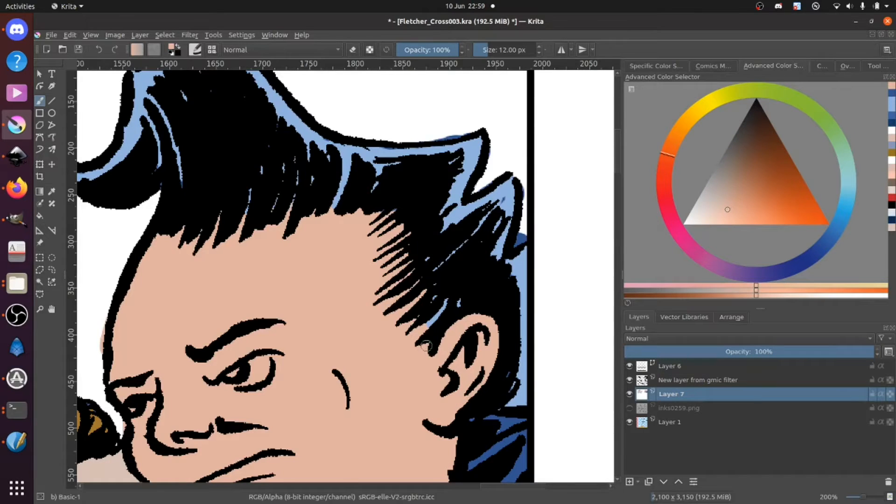
# Step: Choose a dark brown, reduce the brush to 5 px and colour the cigarette in the man's mouth
pyautogui.moveTo(374, 482); pyautogui.dragTo(530, 270)
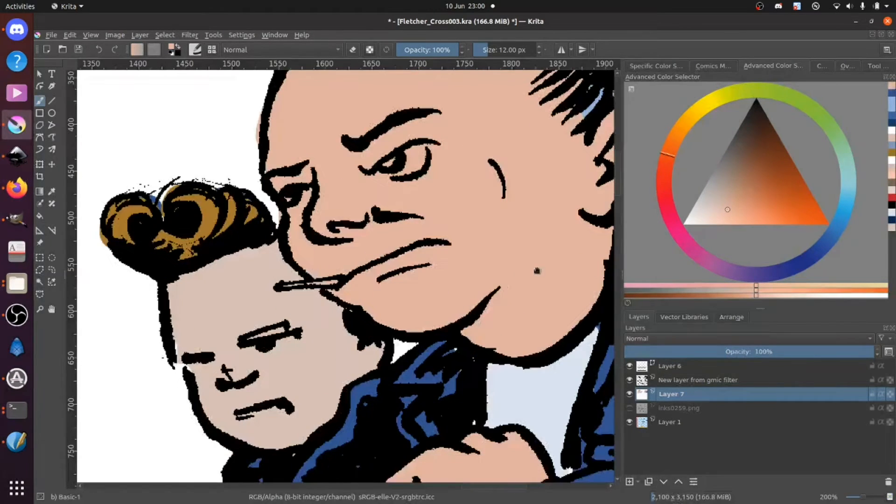
pyautogui.click(760, 141)
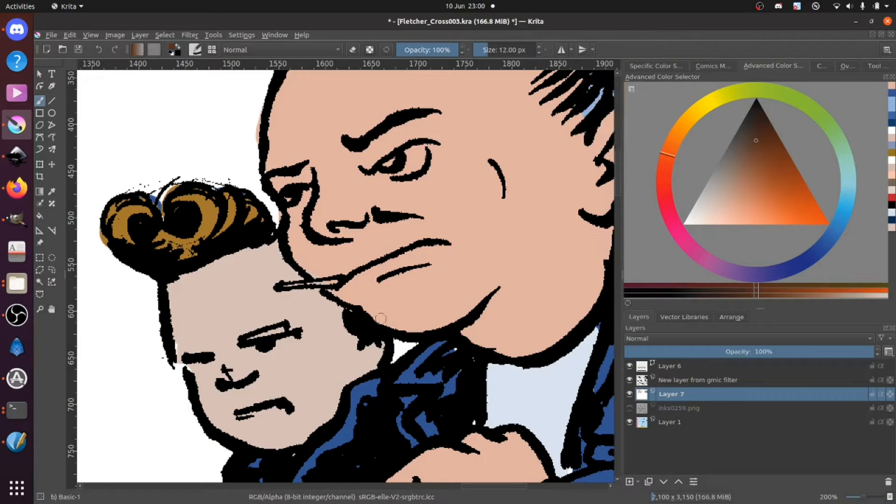
pyautogui.press('[')
pyautogui.moveTo(281, 286); pyautogui.dragTo(303, 282)
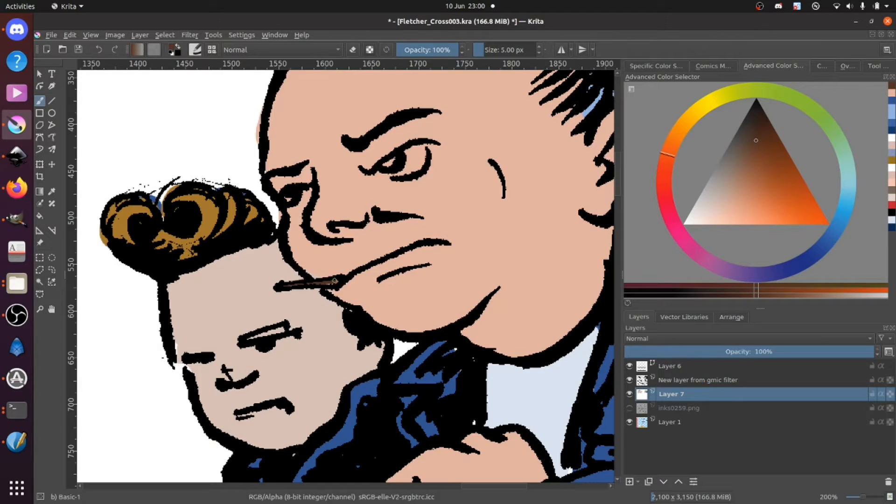
pyautogui.press('-')
pyautogui.press('-')
pyautogui.press('-')
pyautogui.press('-')
pyautogui.press('-')
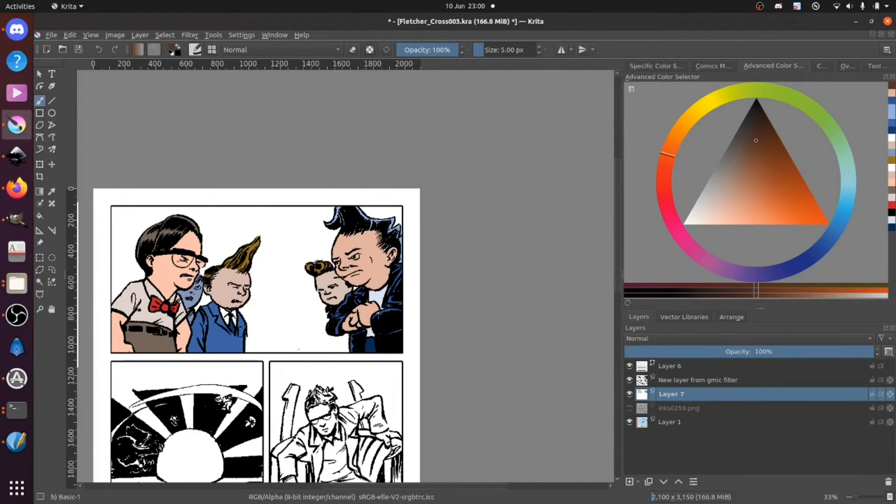
# Step: Choose a golden yellow, enlarge the brush to 176 px and paint the sky, rays and ground of the sunburst panel
pyautogui.moveTo(248, 422); pyautogui.dragTo(341, 242)
pyautogui.press('+')
pyautogui.press('+')
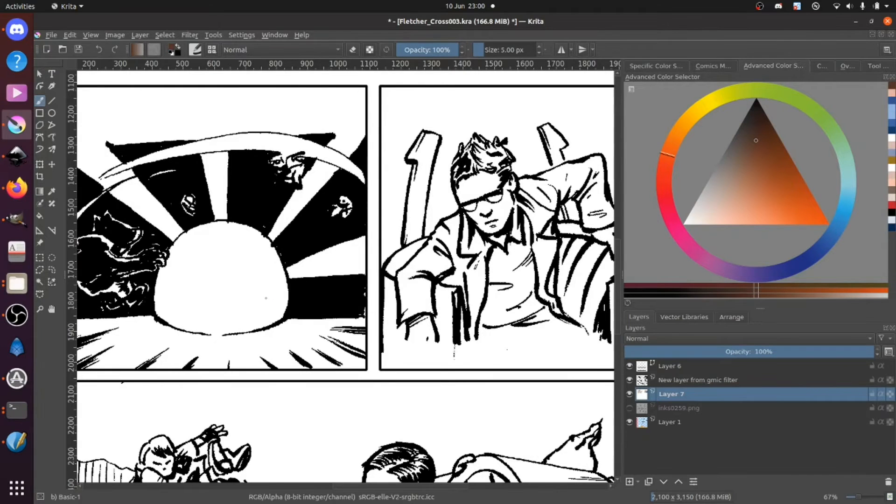
pyautogui.moveTo(269, 302); pyautogui.dragTo(333, 313)
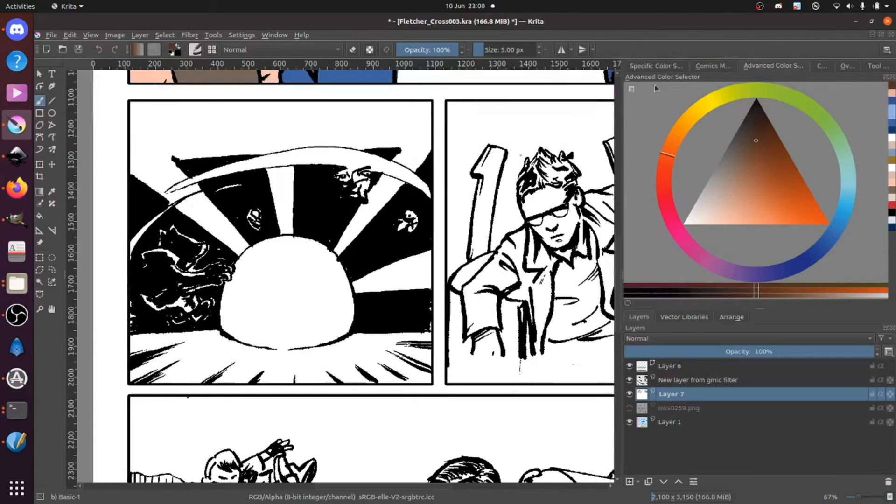
pyautogui.click(697, 117)
pyautogui.moveTo(785, 206)
pyautogui.mouseDown()
pyautogui.moveTo(792, 200)
pyautogui.moveTo(770, 216)
pyautogui.moveTo(815, 224)
pyautogui.mouseUp()
pyautogui.moveTo(253, 285)
pyautogui.keyDown('shift'); pyautogui.mouseDown()
pyautogui.moveTo(250, 256)
pyautogui.moveTo(245, 293)
pyautogui.moveTo(296, 270)
pyautogui.moveTo(294, 304)
pyautogui.mouseUp(); pyautogui.keyUp('shift')
pyautogui.moveTo(254, 268)
pyautogui.mouseDown()
pyautogui.moveTo(277, 341)
pyautogui.moveTo(324, 253)
pyautogui.moveTo(303, 343)
pyautogui.moveTo(317, 328)
pyautogui.moveTo(326, 249)
pyautogui.moveTo(235, 242)
pyautogui.moveTo(201, 301)
pyautogui.moveTo(339, 239)
pyautogui.moveTo(348, 284)
pyautogui.moveTo(231, 248)
pyautogui.moveTo(201, 344)
pyautogui.moveTo(216, 298)
pyautogui.moveTo(334, 276)
pyautogui.moveTo(342, 326)
pyautogui.moveTo(306, 343)
pyautogui.moveTo(241, 347)
pyautogui.mouseUp()
pyautogui.moveTo(225, 261)
pyautogui.mouseDown()
pyautogui.moveTo(187, 219)
pyautogui.moveTo(140, 196)
pyautogui.moveTo(200, 174)
pyautogui.moveTo(405, 159)
pyautogui.moveTo(409, 366)
pyautogui.moveTo(156, 373)
pyautogui.moveTo(138, 355)
pyautogui.moveTo(143, 226)
pyautogui.moveTo(379, 194)
pyautogui.moveTo(357, 335)
pyautogui.moveTo(369, 327)
pyautogui.mouseUp()
# Step: Mix a pale yellow and paint a glow on the rays and ground around the sunburst's central dome
pyautogui.click(739, 217)
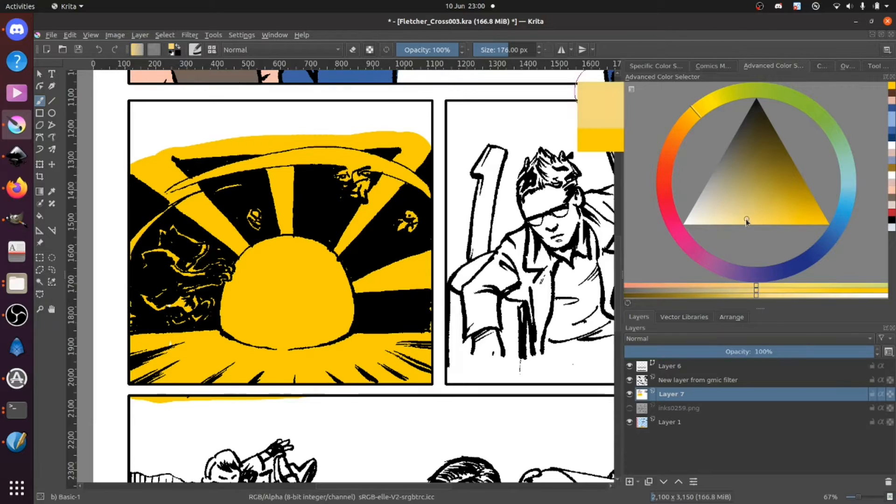
pyautogui.moveTo(183, 291)
pyautogui.mouseDown()
pyautogui.moveTo(240, 217)
pyautogui.moveTo(326, 214)
pyautogui.moveTo(373, 271)
pyautogui.moveTo(355, 312)
pyautogui.moveTo(326, 247)
pyautogui.moveTo(229, 266)
pyautogui.moveTo(205, 325)
pyautogui.moveTo(224, 340)
pyautogui.moveTo(286, 336)
pyautogui.moveTo(344, 316)
pyautogui.moveTo(366, 326)
pyautogui.mouseUp()
pyautogui.moveTo(316, 351)
pyautogui.mouseDown()
pyautogui.moveTo(274, 350)
pyautogui.moveTo(251, 304)
pyautogui.moveTo(305, 267)
pyautogui.moveTo(247, 314)
pyautogui.moveTo(245, 301)
pyautogui.moveTo(264, 268)
pyautogui.moveTo(297, 263)
pyautogui.moveTo(330, 308)
pyautogui.moveTo(270, 326)
pyautogui.moveTo(227, 323)
pyautogui.moveTo(275, 339)
pyautogui.moveTo(335, 322)
pyautogui.moveTo(338, 330)
pyautogui.moveTo(309, 342)
pyautogui.moveTo(332, 324)
pyautogui.moveTo(291, 318)
pyautogui.moveTo(279, 328)
pyautogui.moveTo(288, 305)
pyautogui.mouseUp()
# Step: Paint the sunburst's central dome white with a 59 px brush and touch up the pale yellow along its lower edge
pyautogui.click(684, 223)
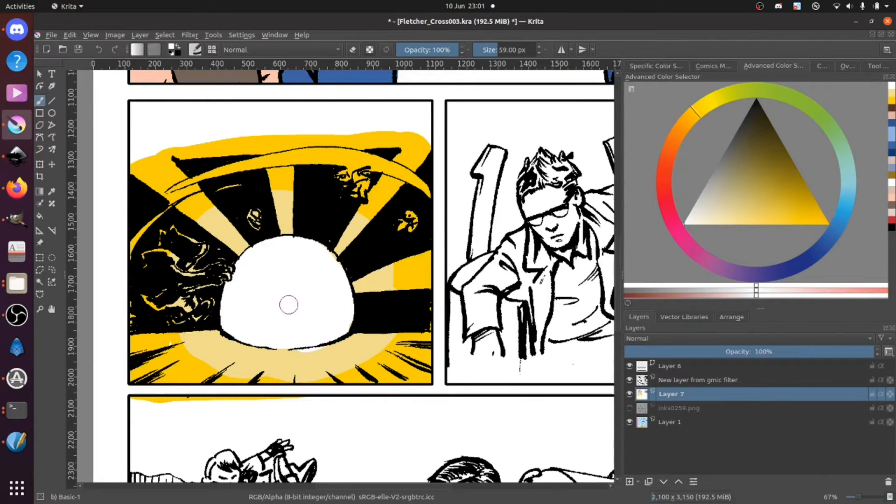
pyautogui.keyDown('ctrl'); pyautogui.click(316, 359); pyautogui.keyUp('ctrl')
pyautogui.keyDown('ctrl'); pyautogui.click(333, 324); pyautogui.keyUp('ctrl')
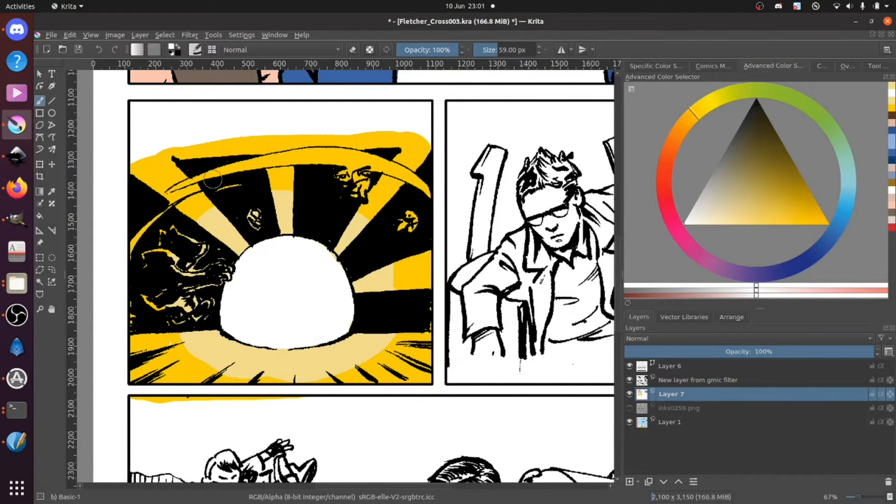
# Step: Reduce the brush to 32 px and paint the curved arcs across the sunburst panel white, touching up the neighbouring yellow
pyautogui.press('[')
pyautogui.press('[')
pyautogui.press('[')
pyautogui.press('[')
pyautogui.press('[')
pyautogui.press('[')
pyautogui.press('[')
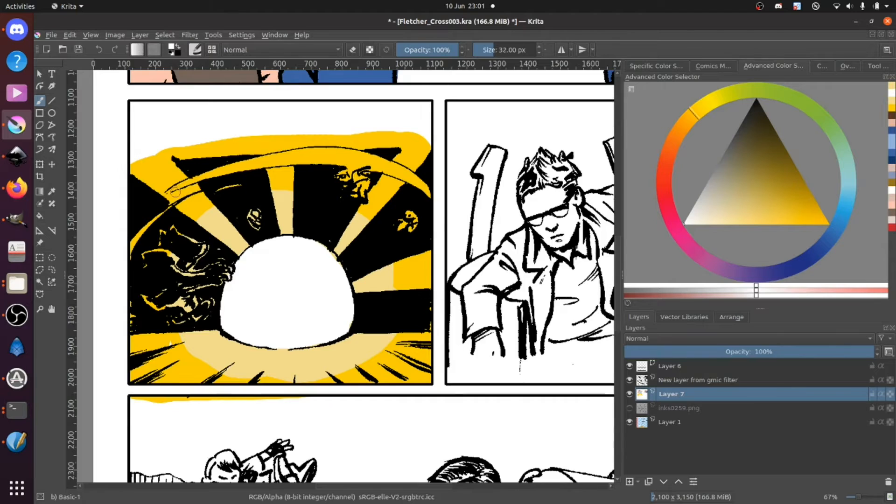
pyautogui.moveTo(173, 190)
pyautogui.mouseDown()
pyautogui.moveTo(285, 156)
pyautogui.moveTo(233, 171)
pyautogui.moveTo(347, 155)
pyautogui.moveTo(322, 157)
pyautogui.moveTo(368, 160)
pyautogui.moveTo(335, 156)
pyautogui.moveTo(428, 195)
pyautogui.mouseUp()
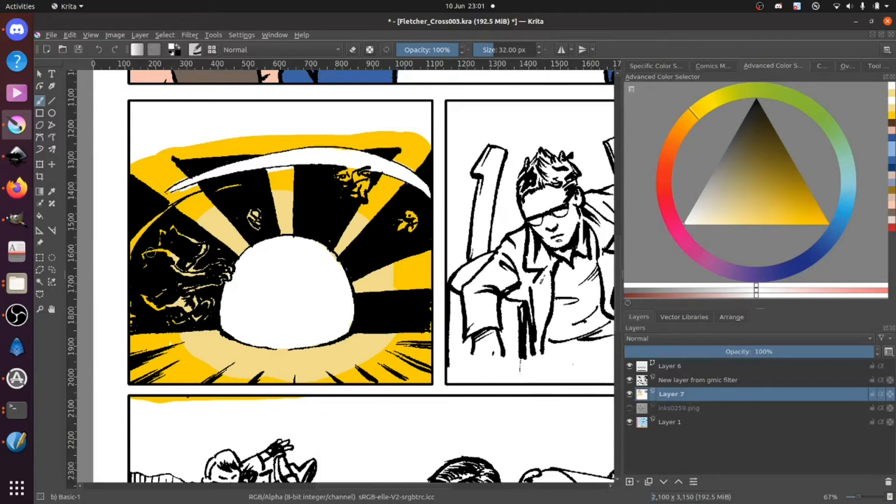
pyautogui.moveTo(130, 253)
pyautogui.mouseDown()
pyautogui.moveTo(158, 214)
pyautogui.moveTo(190, 191)
pyautogui.moveTo(241, 191)
pyautogui.mouseUp()
pyautogui.keyDown('ctrl'); pyautogui.click(183, 200); pyautogui.keyUp('ctrl')
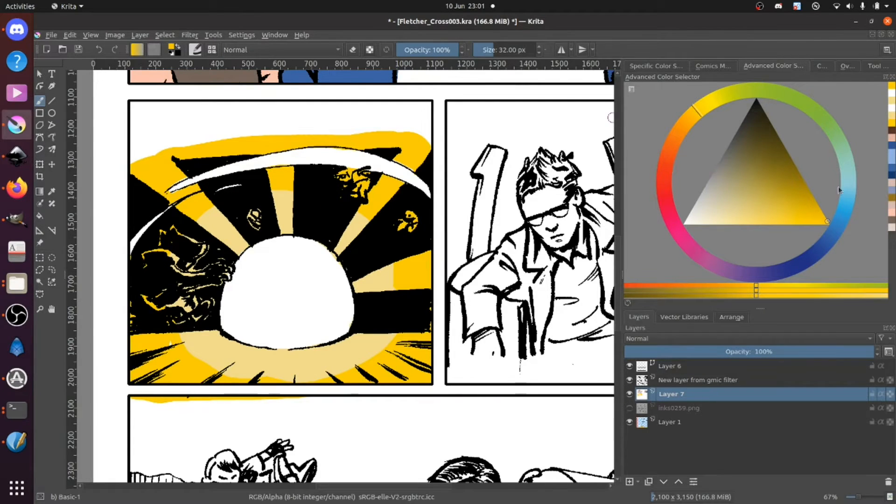
# Step: Choose a light blue, recolour the upper ghostly figure beside the dome and clean up the panel's outer edge with white
pyautogui.moveTo(847, 208); pyautogui.dragTo(854, 192)
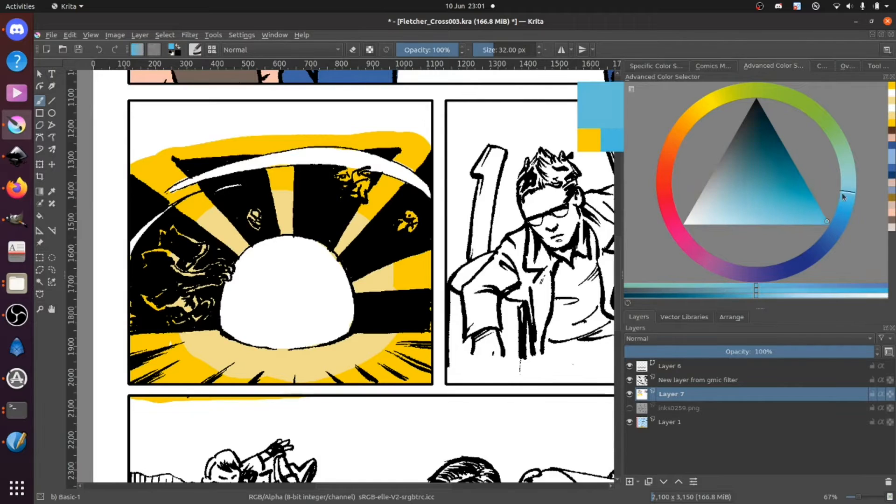
pyautogui.moveTo(167, 239)
pyautogui.mouseDown()
pyautogui.moveTo(158, 247)
pyautogui.moveTo(170, 254)
pyautogui.mouseUp()
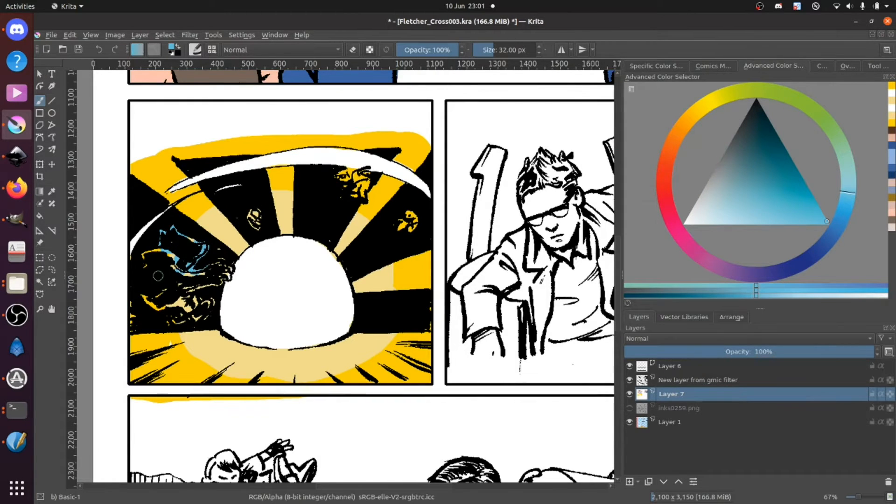
pyautogui.keyDown('ctrl'); pyautogui.click(108, 246); pyautogui.keyUp('ctrl')
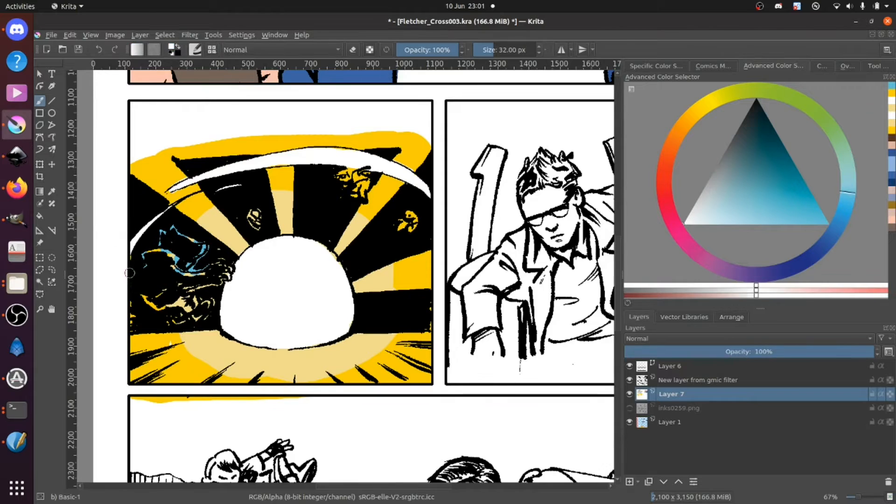
pyautogui.moveTo(134, 313); pyautogui.dragTo(133, 323)
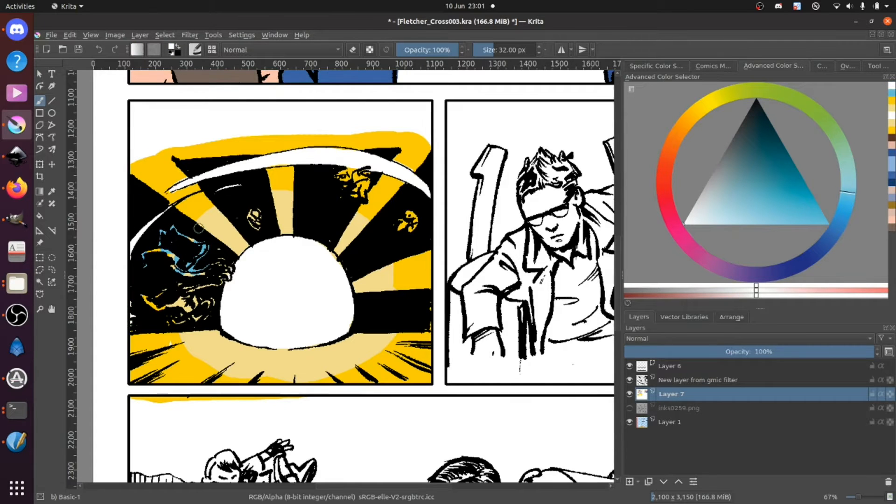
pyautogui.keyDown('ctrl'); pyautogui.click(177, 257); pyautogui.keyUp('ctrl')
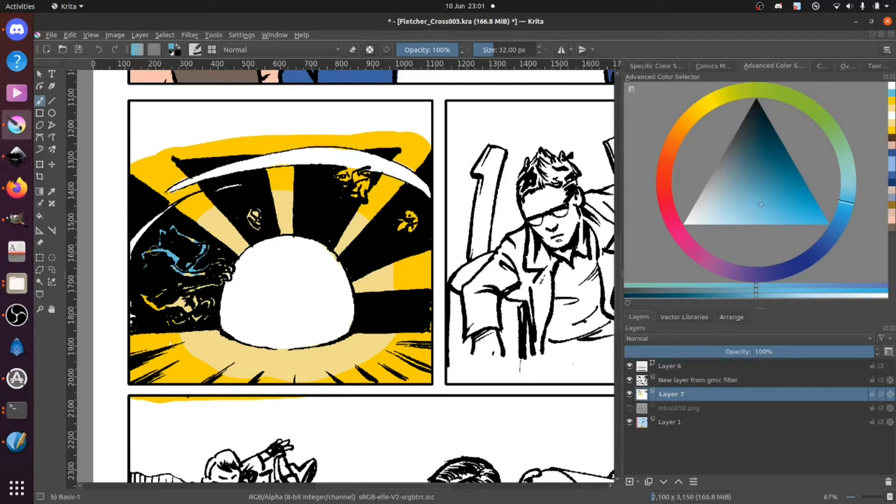
# Step: Recolour the lower ghostly figure, the reaching hands and the small face above the dome light blue
pyautogui.moveTo(158, 290)
pyautogui.mouseDown()
pyautogui.moveTo(142, 298)
pyautogui.moveTo(189, 290)
pyautogui.mouseUp()
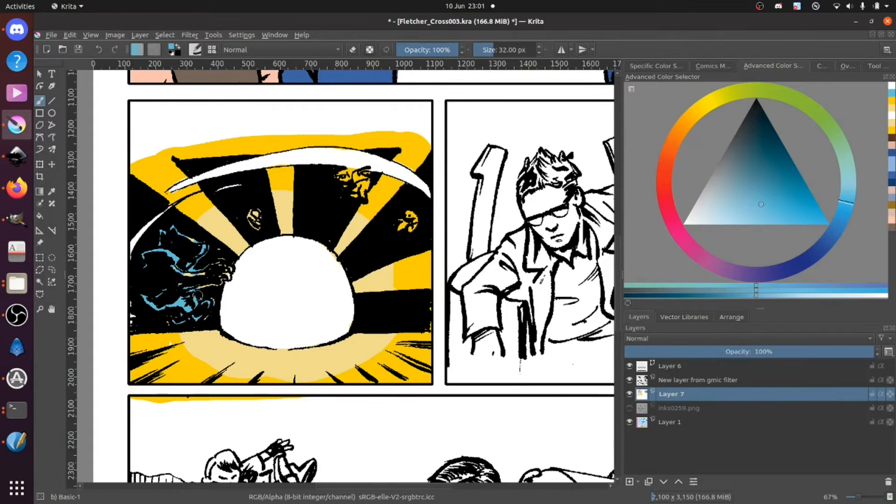
pyautogui.moveTo(224, 275); pyautogui.dragTo(193, 267)
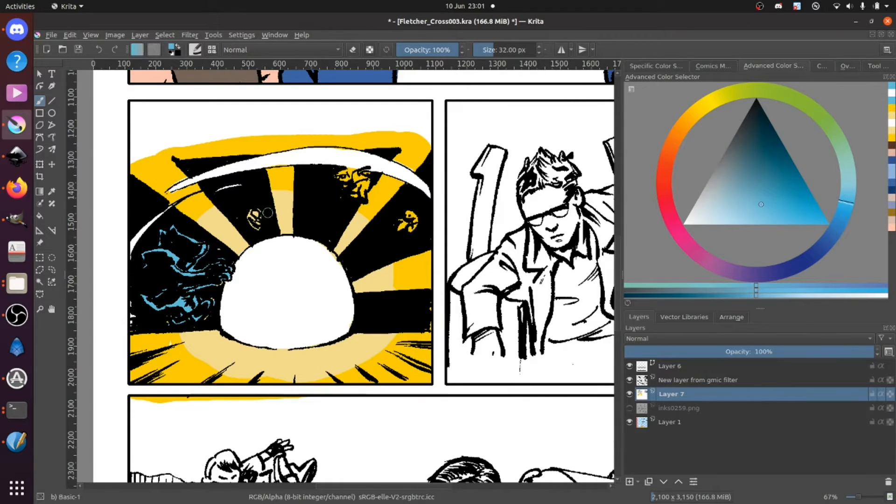
pyautogui.moveTo(251, 216); pyautogui.dragTo(259, 221)
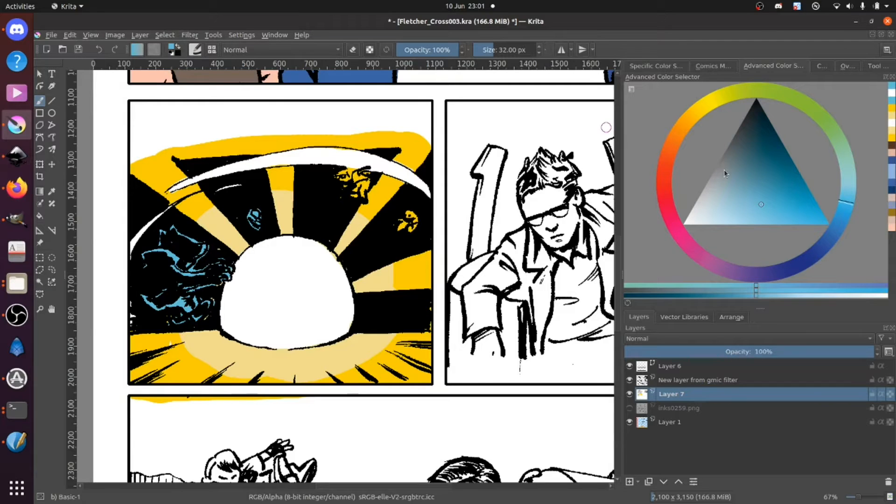
# Step: Recolour the large face under the arc grey and the small figure near the panel's right edge violet-blue
pyautogui.moveTo(723, 175); pyautogui.dragTo(719, 180)
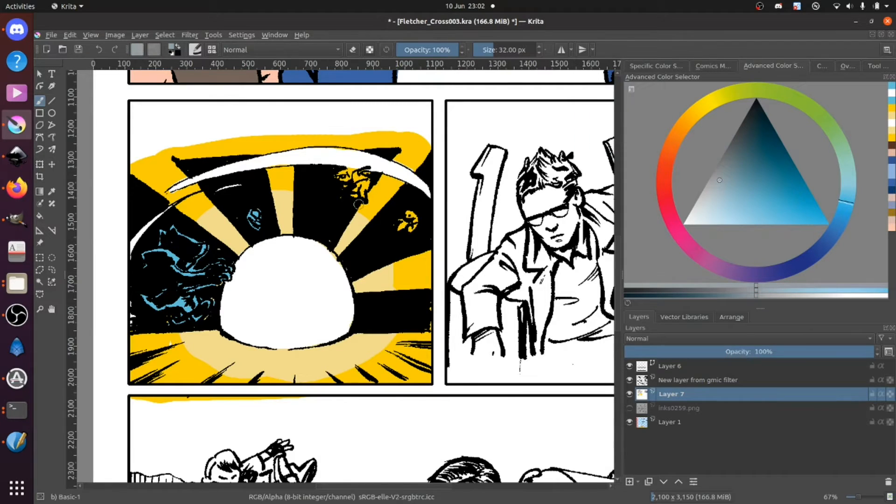
pyautogui.moveTo(350, 175)
pyautogui.mouseDown()
pyautogui.moveTo(361, 189)
pyautogui.moveTo(345, 184)
pyautogui.mouseUp()
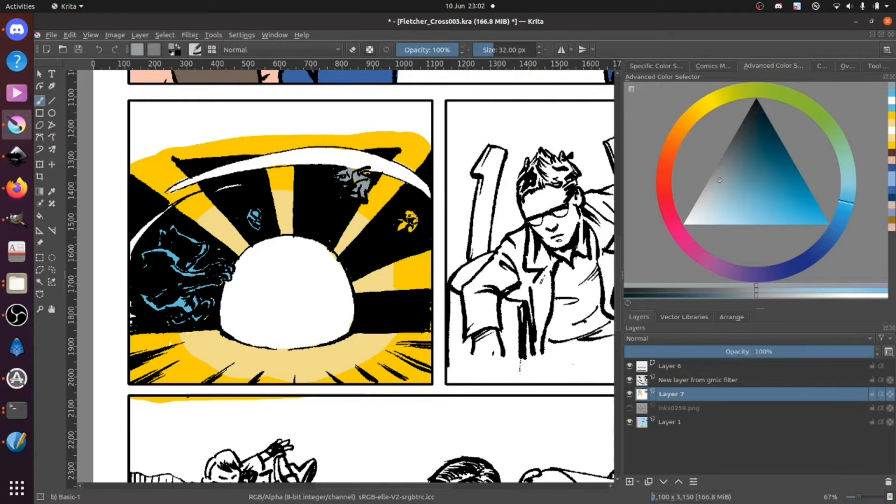
pyautogui.click(814, 254)
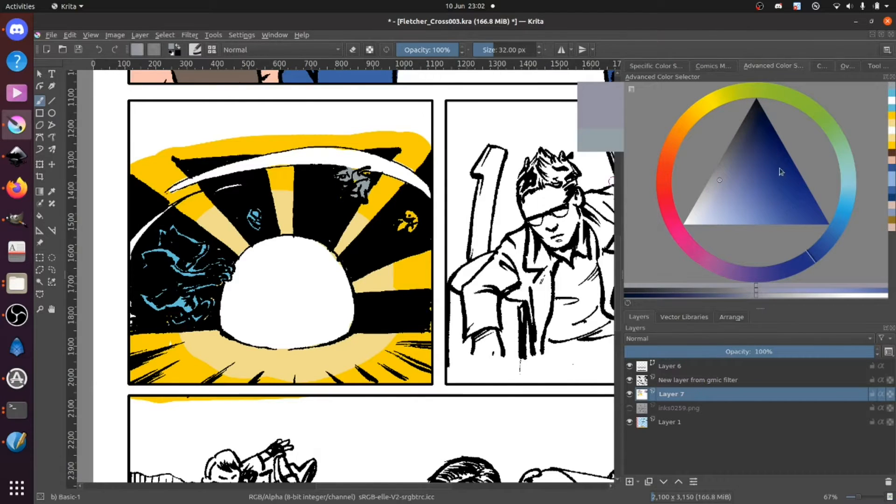
pyautogui.click(764, 179)
pyautogui.click(768, 183)
pyautogui.moveTo(405, 219); pyautogui.dragTo(409, 228)
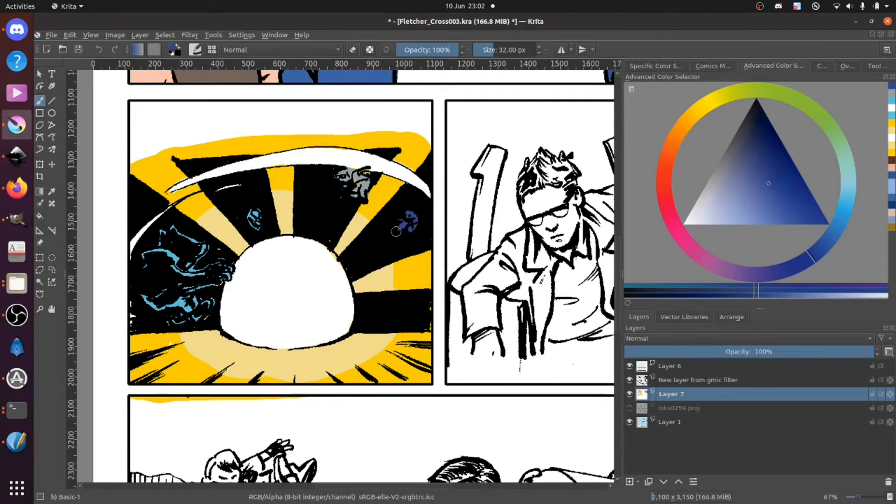
# Step: Sample the golden brown from the suited boy's quiff in the first panel and colour the hair tuft behind the barrel in the bottom panel
pyautogui.moveTo(367, 243); pyautogui.dragTo(326, 267)
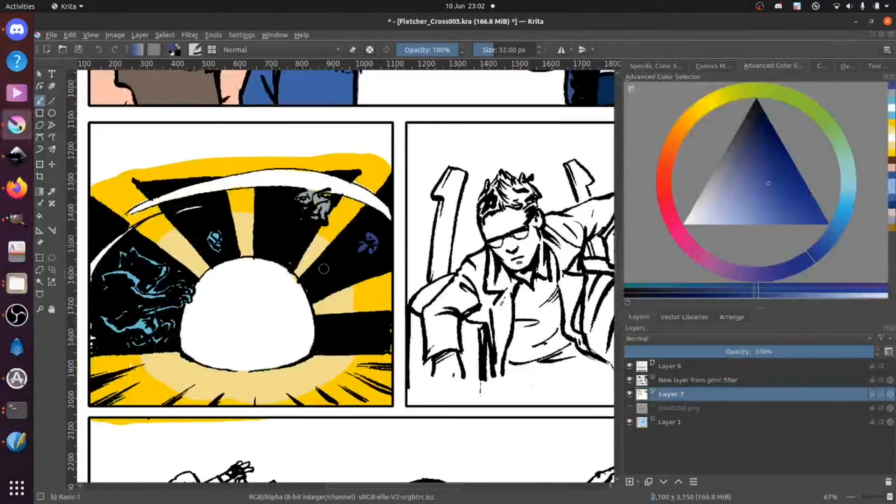
pyautogui.press('-')
pyautogui.press('-')
pyautogui.press('-')
pyautogui.press('+')
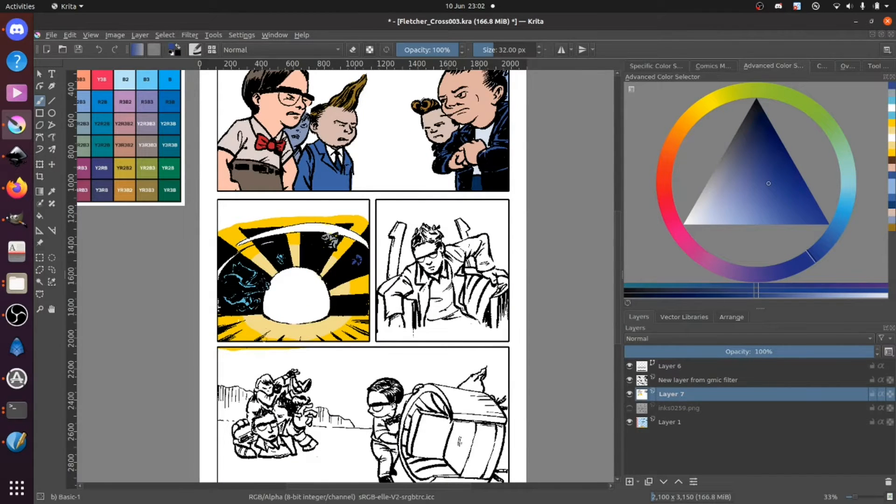
pyautogui.press('ctrl')
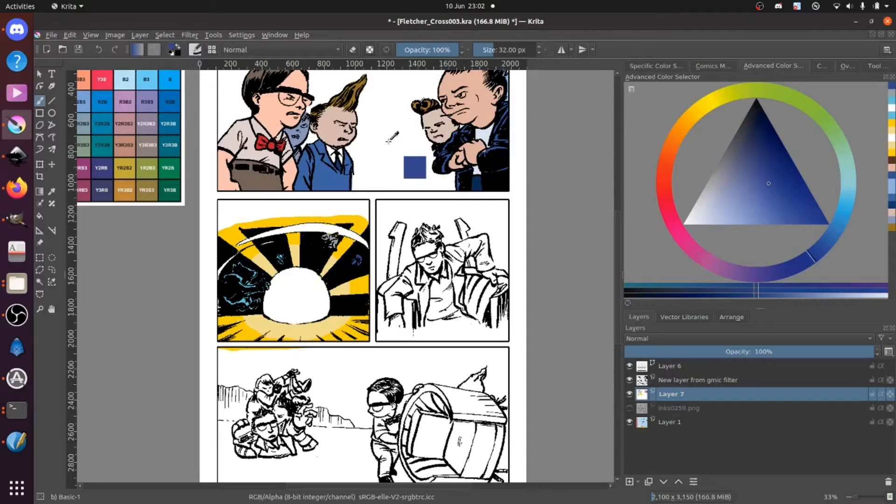
pyautogui.keyDown('ctrl'); pyautogui.click(360, 86); pyautogui.keyUp('ctrl')
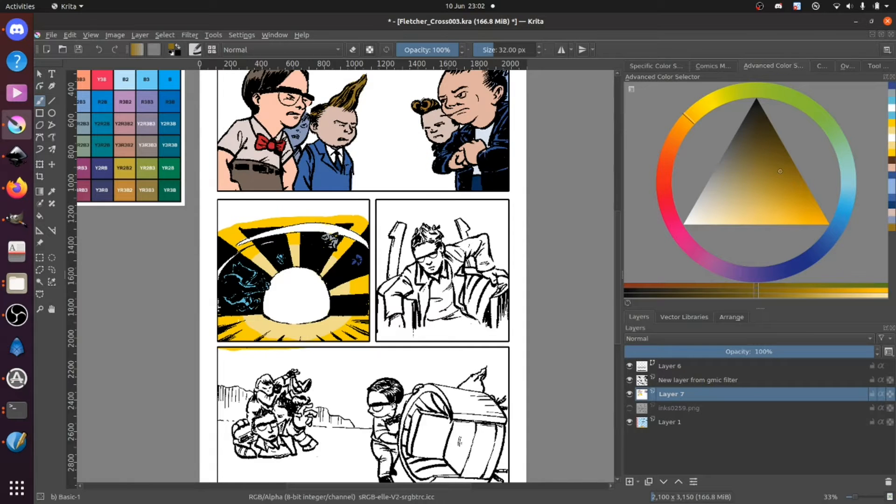
pyautogui.press('+')
pyautogui.press('+')
pyautogui.moveTo(341, 89); pyautogui.dragTo(293, 220)
pyautogui.moveTo(309, 158); pyautogui.dragTo(291, 200)
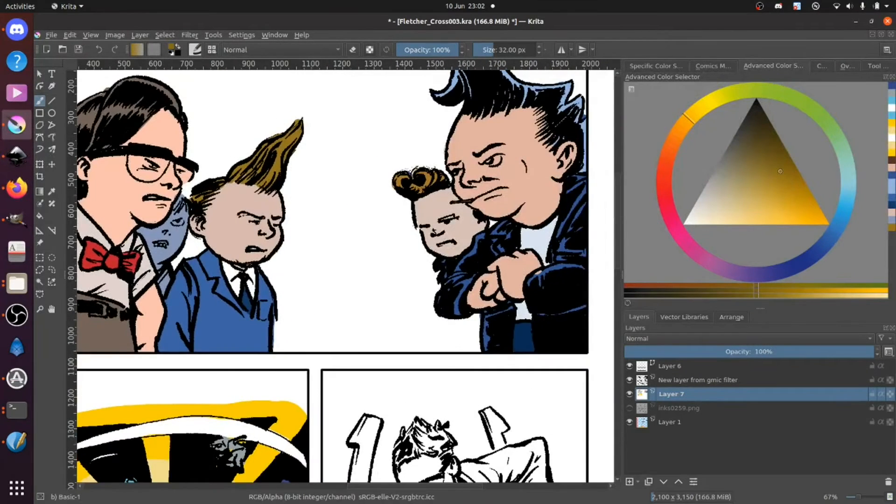
pyautogui.keyDown('ctrl'); pyautogui.click(297, 133); pyautogui.keyUp('ctrl')
pyautogui.moveTo(302, 480); pyautogui.dragTo(287, 129)
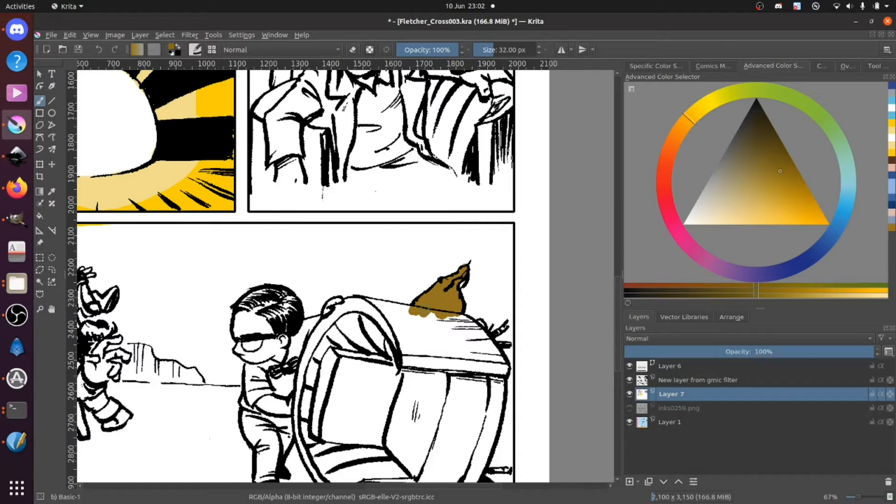
pyautogui.moveTo(424, 309); pyautogui.dragTo(438, 304)
# Step: Sample the bespectacled man's skin colour from the first panel and colour his face, hand and forearm in the bottom panel
pyautogui.scroll(10, 389, 324)
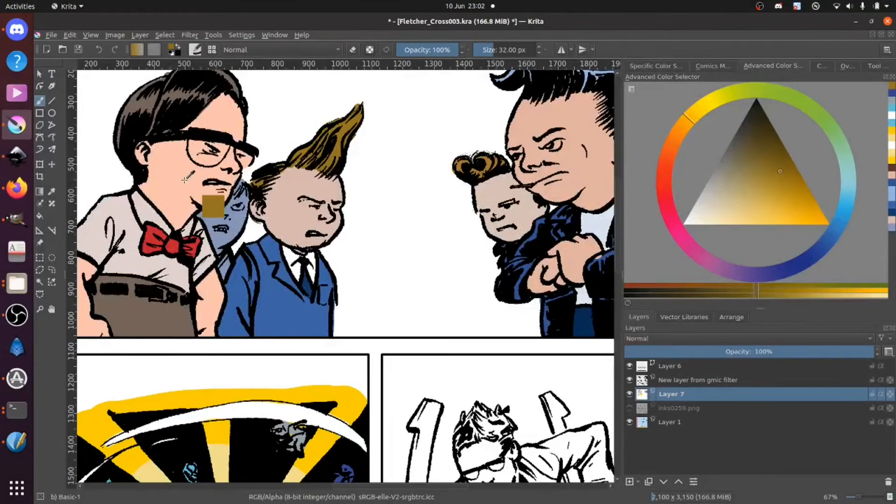
pyautogui.keyDown('ctrl'); pyautogui.click(195, 206); pyautogui.keyUp('ctrl')
pyautogui.scroll(-7, 321, 250)
pyautogui.scroll(-5, 321, 249)
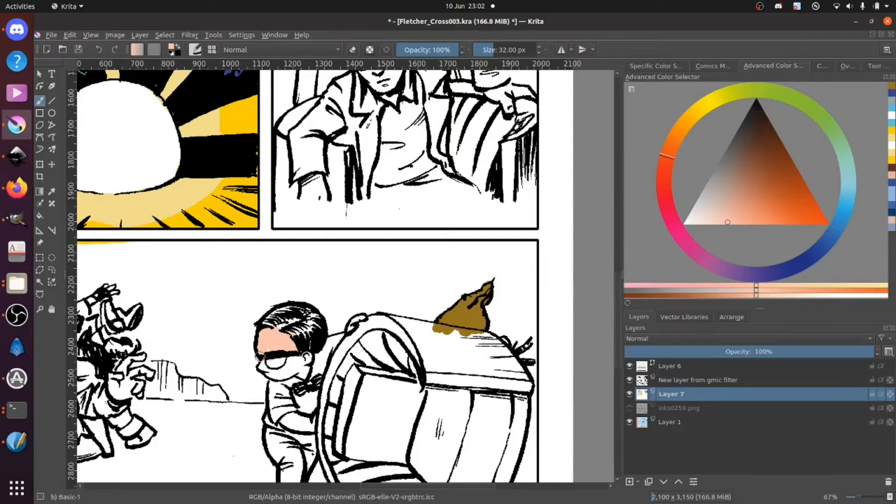
pyautogui.moveTo(262, 373); pyautogui.dragTo(298, 362)
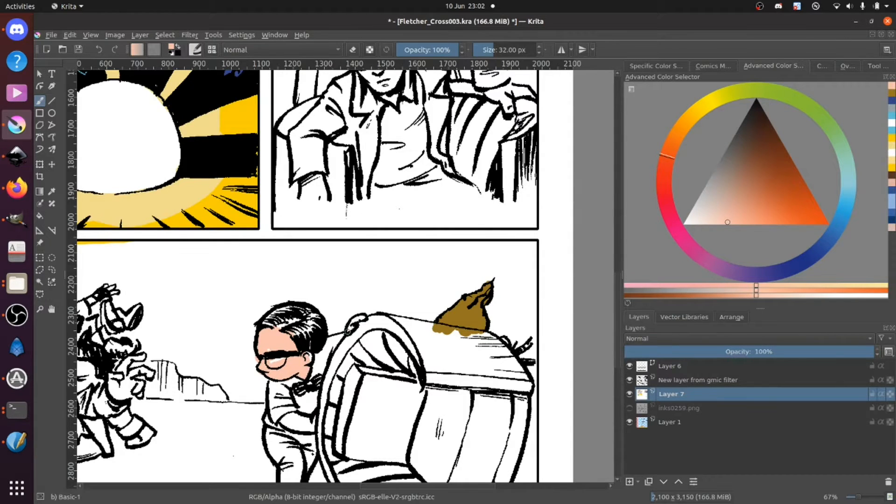
pyautogui.moveTo(283, 420)
pyautogui.mouseDown()
pyautogui.moveTo(306, 418)
pyautogui.moveTo(287, 420)
pyautogui.moveTo(312, 419)
pyautogui.moveTo(283, 426)
pyautogui.mouseUp()
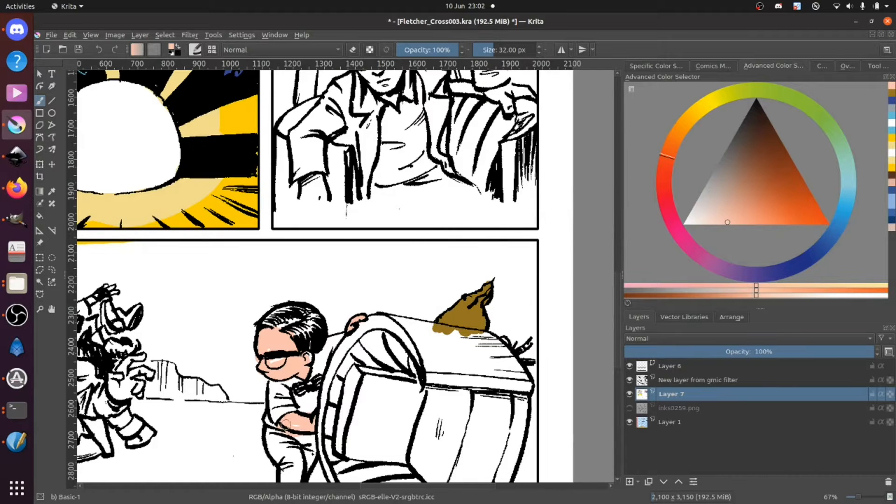
# Step: Sample the grey-brown from the bespectacled man's hair in the first panel and colour his hair in the bottom panel
pyautogui.moveTo(249, 216); pyautogui.dragTo(366, 385)
pyautogui.moveTo(212, 140); pyautogui.dragTo(296, 307)
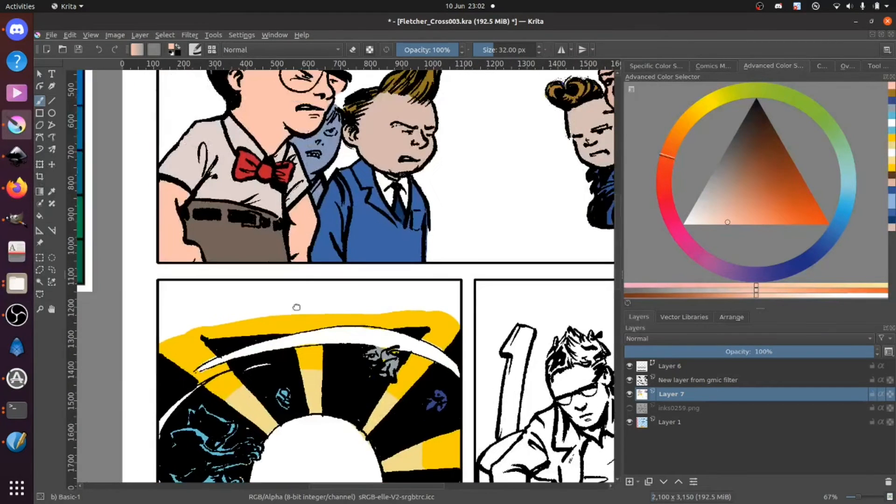
pyautogui.moveTo(303, 162); pyautogui.dragTo(313, 214)
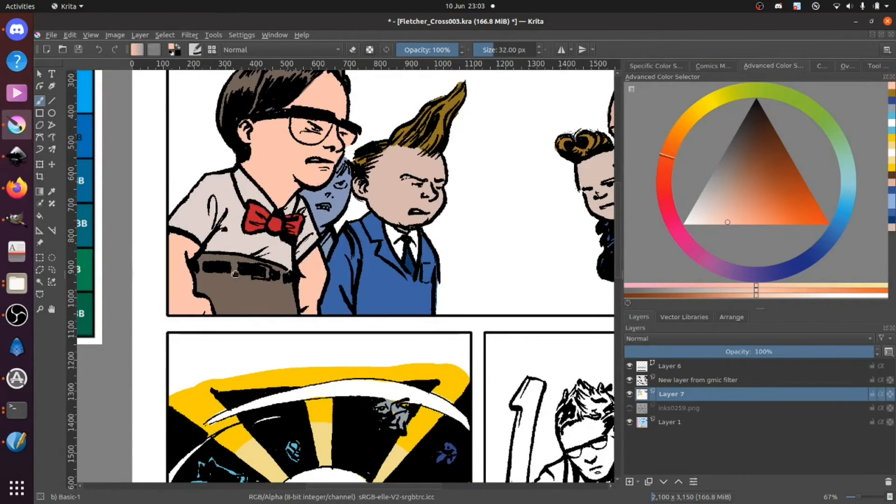
pyautogui.press('ctrl')
pyautogui.keyDown('ctrl'); pyautogui.click(246, 78); pyautogui.keyUp('ctrl')
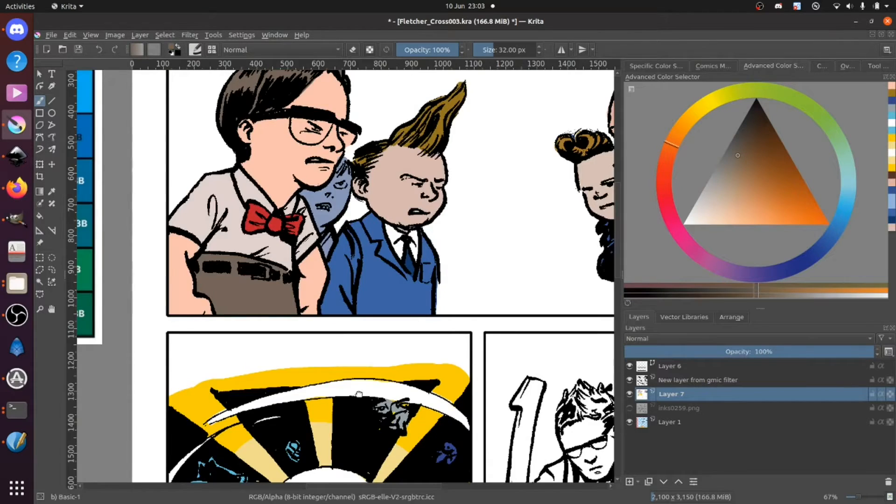
pyautogui.moveTo(358, 394); pyautogui.dragTo(200, 182)
pyautogui.moveTo(368, 409); pyautogui.dragTo(344, 202)
pyautogui.press(']')
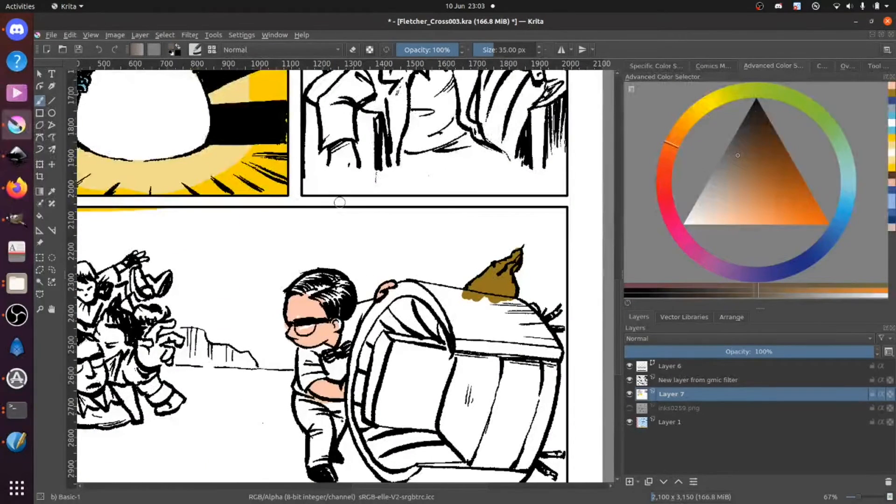
pyautogui.scroll(3, 339, 204)
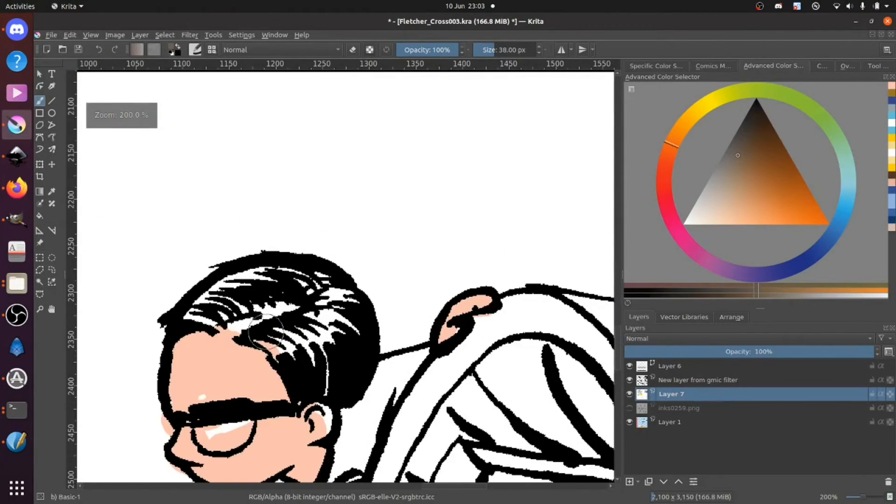
pyautogui.moveTo(247, 316)
pyautogui.mouseDown()
pyautogui.moveTo(303, 300)
pyautogui.moveTo(242, 324)
pyautogui.moveTo(197, 312)
pyautogui.moveTo(262, 271)
pyautogui.moveTo(313, 274)
pyautogui.moveTo(342, 307)
pyautogui.moveTo(333, 374)
pyautogui.moveTo(349, 316)
pyautogui.moveTo(318, 378)
pyautogui.moveTo(313, 356)
pyautogui.moveTo(272, 344)
pyautogui.moveTo(317, 313)
pyautogui.moveTo(278, 329)
pyautogui.moveTo(236, 317)
pyautogui.moveTo(285, 295)
pyautogui.moveTo(267, 287)
pyautogui.moveTo(232, 316)
pyautogui.moveTo(316, 353)
pyautogui.moveTo(318, 387)
pyautogui.mouseUp()
# Step: Touch up the skin on the bespectacled man's face in the bottom panel, and paint his glasses lens and the spill outside the face white
pyautogui.keyDown('ctrl'); pyautogui.click(225, 368); pyautogui.keyUp('ctrl')
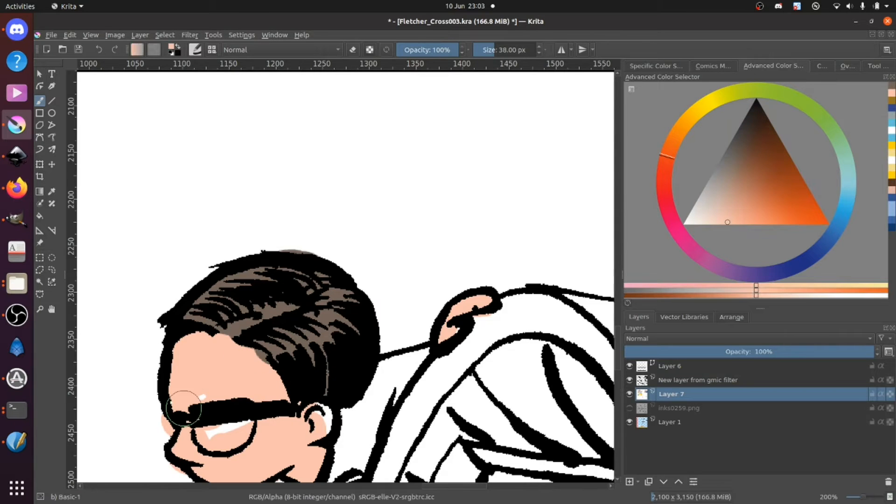
pyautogui.moveTo(237, 367); pyautogui.dragTo(262, 303)
pyautogui.keyDown('ctrl'); pyautogui.click(171, 340); pyautogui.keyUp('ctrl')
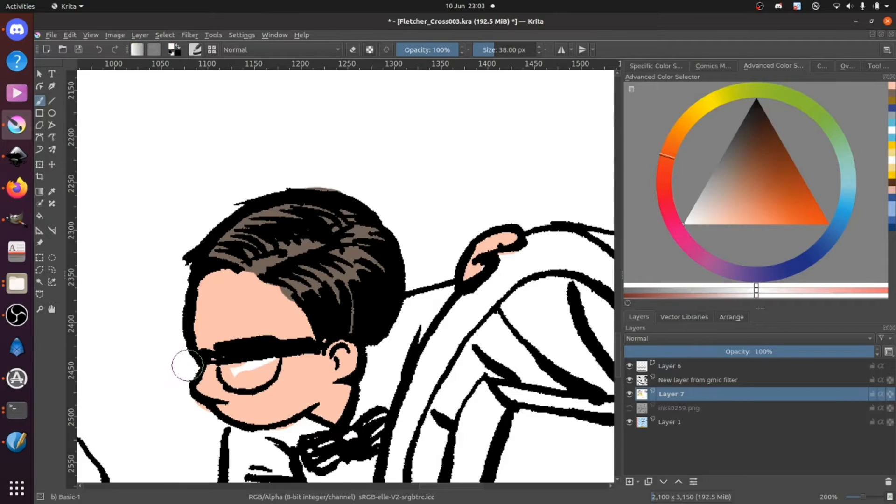
pyautogui.moveTo(238, 375)
pyautogui.mouseDown()
pyautogui.moveTo(226, 374)
pyautogui.moveTo(262, 368)
pyautogui.mouseUp()
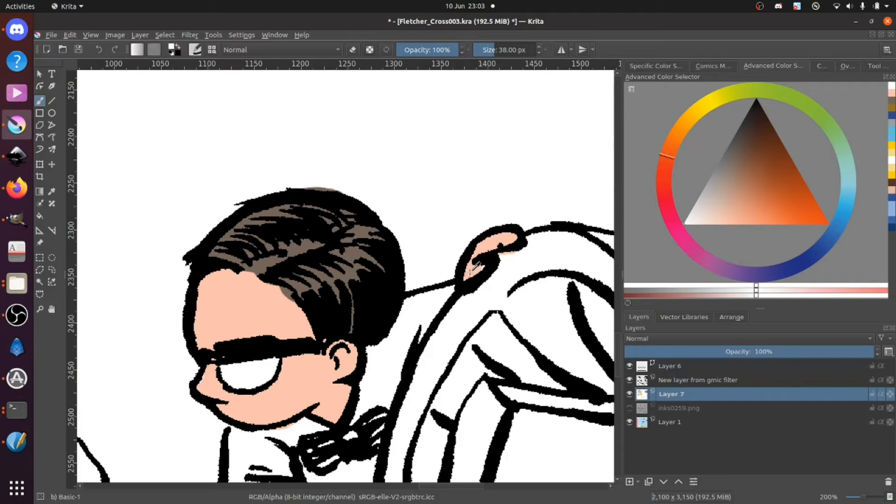
pyautogui.keyDown('ctrl'); pyautogui.click(483, 263); pyautogui.keyUp('ctrl')
pyautogui.moveTo(481, 266); pyautogui.dragTo(485, 263)
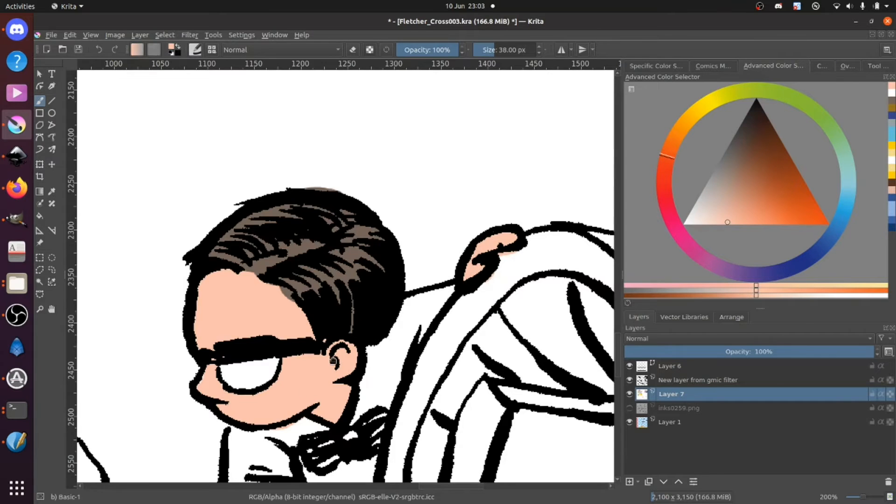
# Step: Sample the pale grey from the bespectacled man's shirt in the first panel and colour his shirt and sleeves in the bottom panel
pyautogui.moveTo(290, 432); pyautogui.dragTo(308, 254)
pyautogui.moveTo(308, 289); pyautogui.dragTo(318, 433)
pyautogui.moveTo(292, 119); pyautogui.dragTo(288, 300)
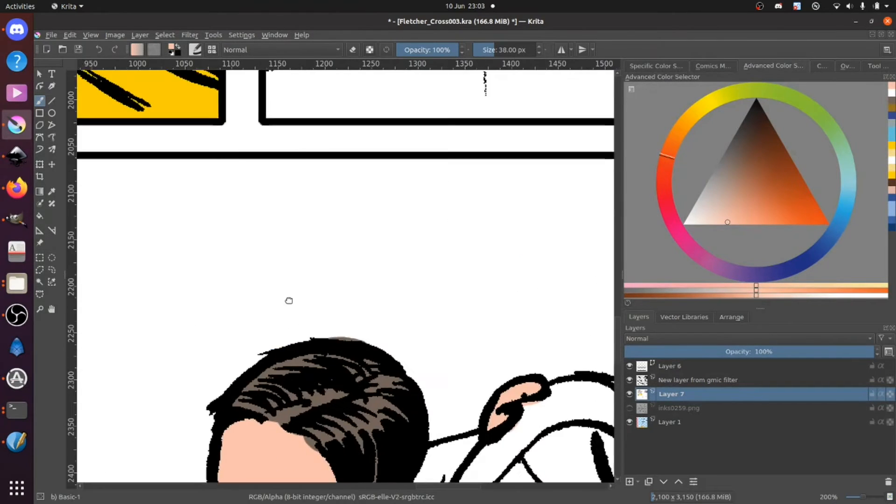
pyautogui.moveTo(237, 201); pyautogui.dragTo(421, 416)
pyautogui.moveTo(313, 119); pyautogui.dragTo(434, 435)
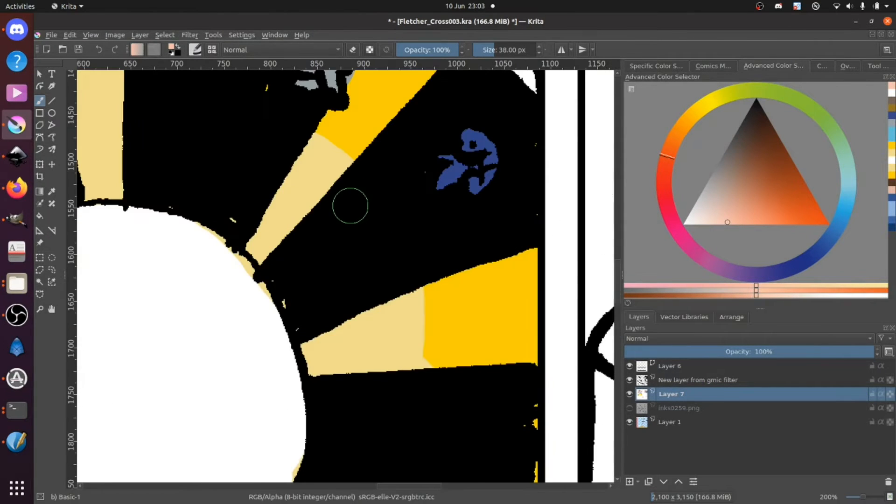
pyautogui.press('-')
pyautogui.press('-')
pyautogui.moveTo(279, 220); pyautogui.dragTo(364, 395)
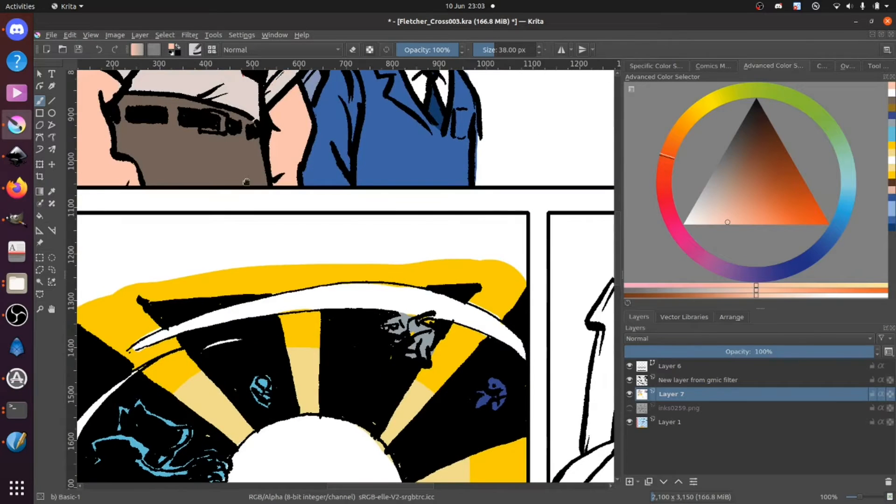
pyautogui.keyDown('ctrl'); pyautogui.click(243, 98); pyautogui.keyUp('ctrl')
pyautogui.moveTo(263, 377); pyautogui.dragTo(236, 180)
pyautogui.moveTo(279, 323); pyautogui.dragTo(232, 125)
pyautogui.moveTo(256, 268); pyautogui.dragTo(220, 54)
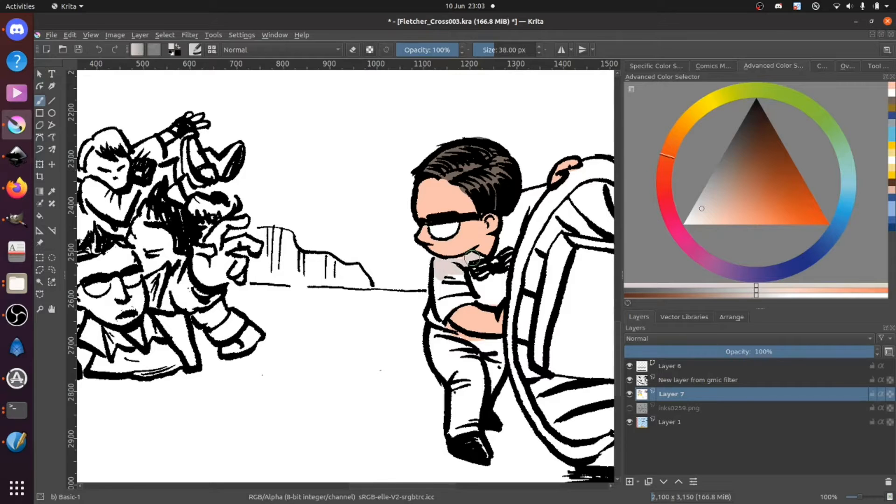
pyautogui.moveTo(438, 266); pyautogui.dragTo(438, 311)
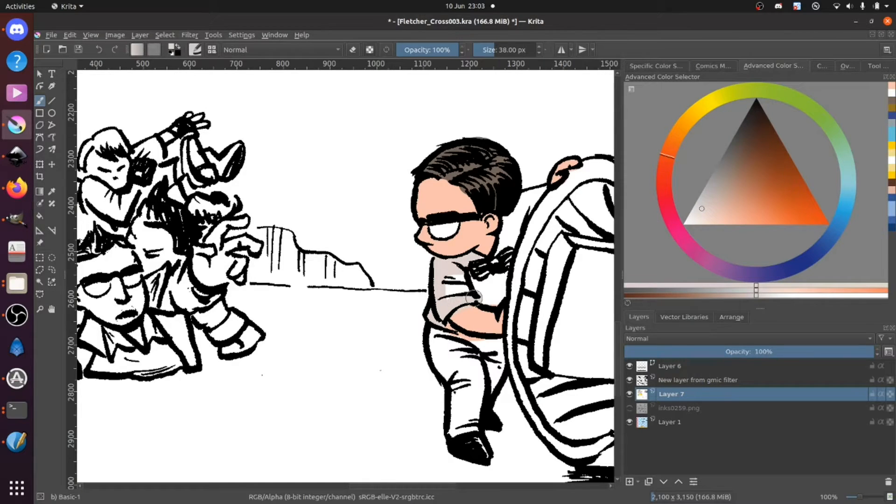
pyautogui.moveTo(497, 294); pyautogui.dragTo(528, 205)
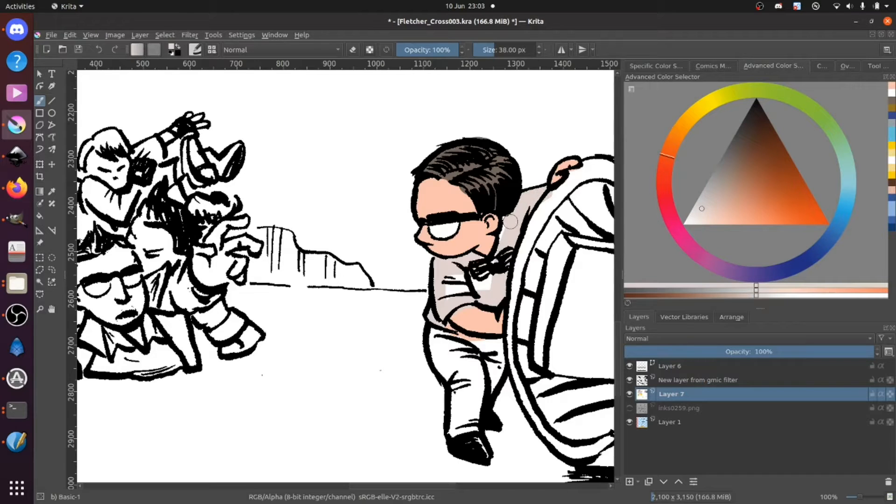
pyautogui.moveTo(478, 293)
pyautogui.mouseDown()
pyautogui.moveTo(491, 279)
pyautogui.moveTo(451, 301)
pyautogui.mouseUp()
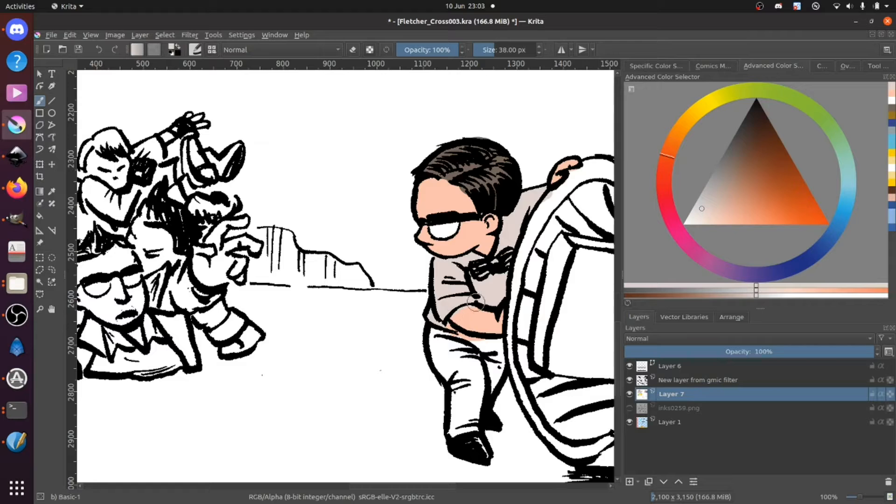
pyautogui.keyDown('ctrl'); pyautogui.click(449, 204); pyautogui.keyUp('ctrl')
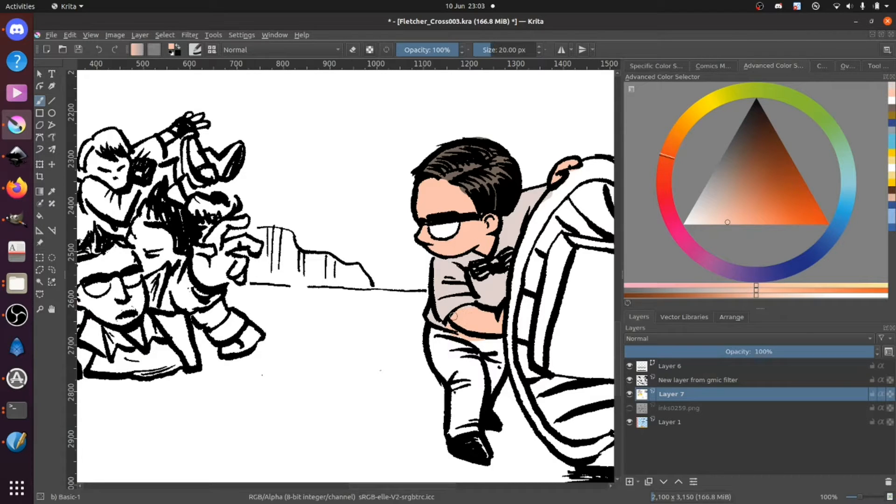
pyautogui.keyDown('ctrl'); pyautogui.click(445, 308); pyautogui.keyUp('ctrl')
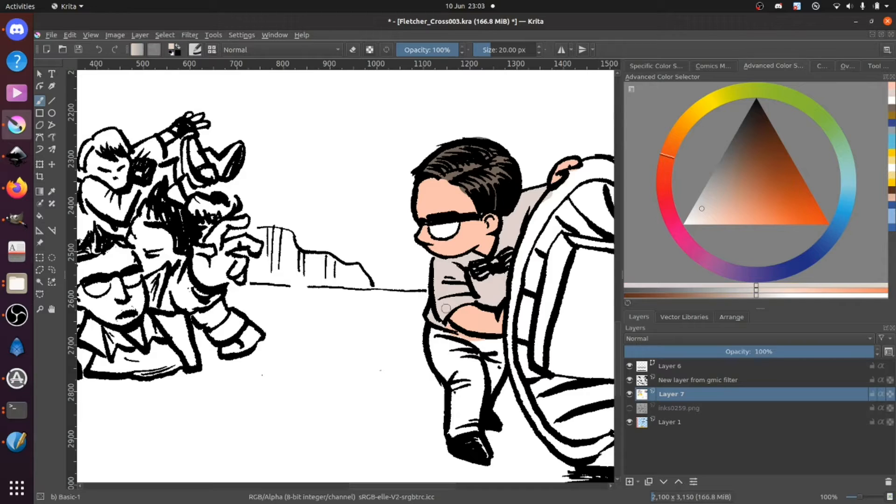
# Step: Sample the grey-brown from the bespectacled man's trousers in the first panel and colour his trousers in the bottom panel
pyautogui.moveTo(281, 170); pyautogui.dragTo(459, 365)
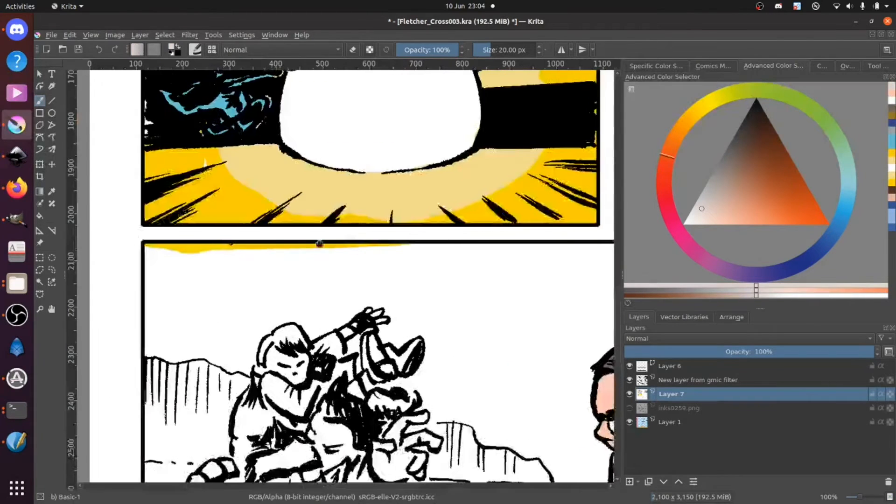
pyautogui.moveTo(308, 140); pyautogui.dragTo(263, 395)
pyautogui.moveTo(247, 221); pyautogui.dragTo(201, 288)
pyautogui.keyDown('ctrl'); pyautogui.click(214, 217); pyautogui.keyUp('ctrl')
pyautogui.scroll(-10, 201, 287)
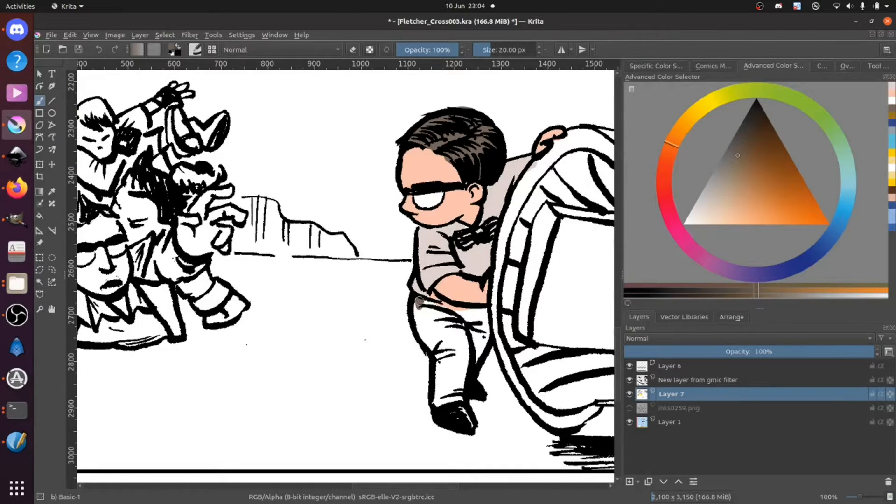
pyautogui.moveTo(449, 307)
pyautogui.mouseDown()
pyautogui.moveTo(482, 311)
pyautogui.moveTo(484, 331)
pyautogui.moveTo(473, 366)
pyautogui.moveTo(481, 318)
pyautogui.moveTo(415, 301)
pyautogui.moveTo(419, 329)
pyautogui.moveTo(438, 352)
pyautogui.moveTo(436, 404)
pyautogui.moveTo(445, 369)
pyautogui.moveTo(456, 400)
pyautogui.moveTo(466, 335)
pyautogui.moveTo(451, 318)
pyautogui.moveTo(418, 314)
pyautogui.moveTo(428, 317)
pyautogui.moveTo(452, 389)
pyautogui.mouseUp()
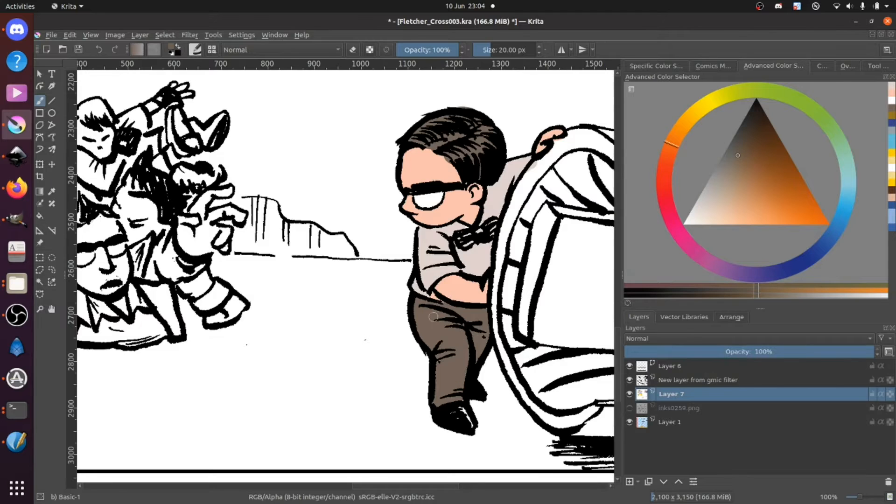
pyautogui.keyDown('ctrl'); pyautogui.click(472, 255); pyautogui.keyUp('ctrl')
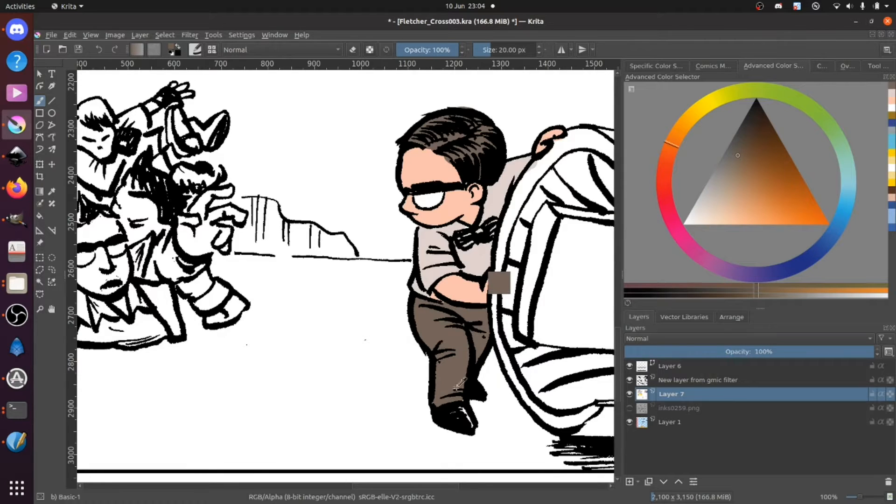
pyautogui.moveTo(466, 426); pyautogui.dragTo(466, 419)
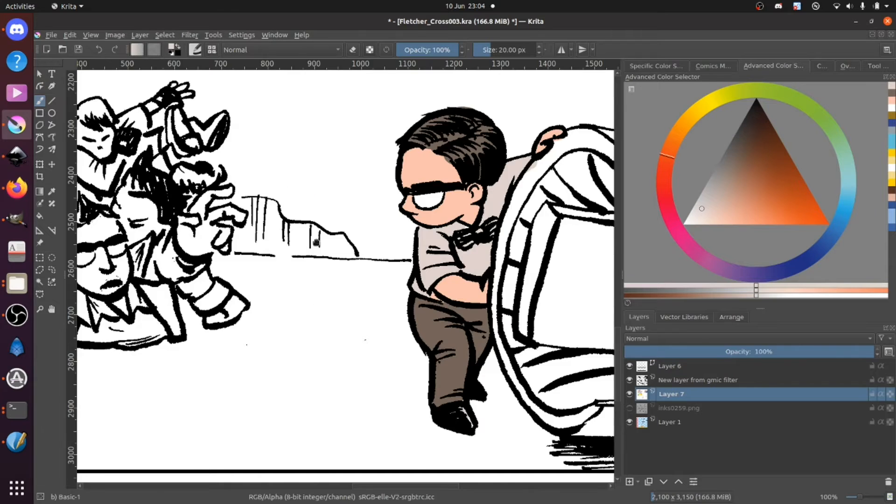
# Step: Sample the red from the bow tie in the first panel and colour the bespectacled man's bow tie in the bottom panel
pyautogui.moveTo(299, 103); pyautogui.dragTo(409, 348)
pyautogui.moveTo(298, 122); pyautogui.dragTo(414, 340)
pyautogui.moveTo(365, 194); pyautogui.dragTo(358, 461)
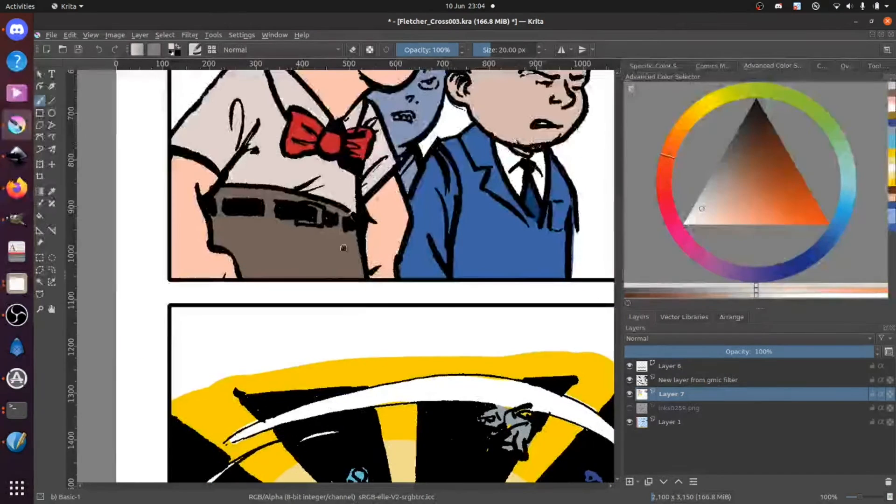
pyautogui.keyDown('ctrl'); pyautogui.click(308, 148); pyautogui.keyUp('ctrl')
pyautogui.moveTo(382, 392); pyautogui.dragTo(198, 133)
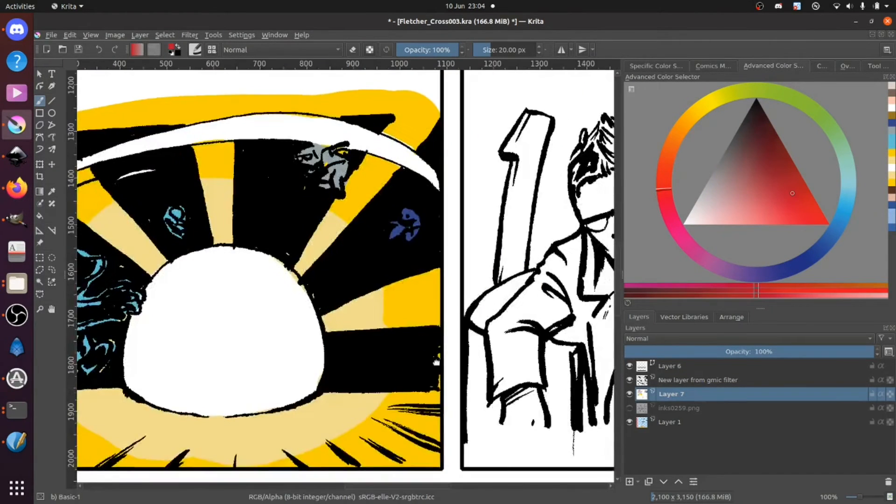
pyautogui.moveTo(438, 369); pyautogui.dragTo(219, 28)
pyautogui.moveTo(283, 373)
pyautogui.mouseDown()
pyautogui.moveTo(278, 367)
pyautogui.moveTo(310, 357)
pyautogui.moveTo(310, 365)
pyautogui.moveTo(306, 356)
pyautogui.mouseUp()
pyautogui.moveTo(392, 355); pyautogui.dragTo(349, 329)
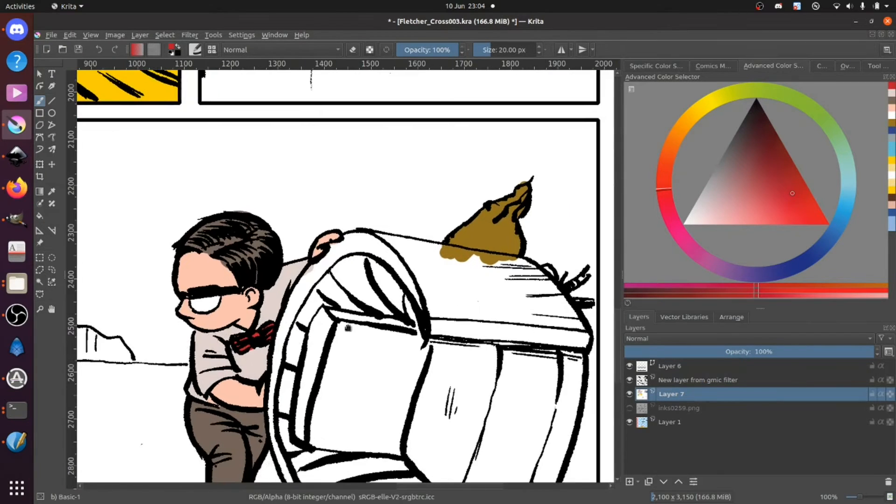
# Step: Darken the sampled shirt colour to a medium warm grey and block in the barrel's upper surface with a 51 px brush
pyautogui.keyDown('ctrl'); pyautogui.click(319, 313); pyautogui.keyUp('ctrl')
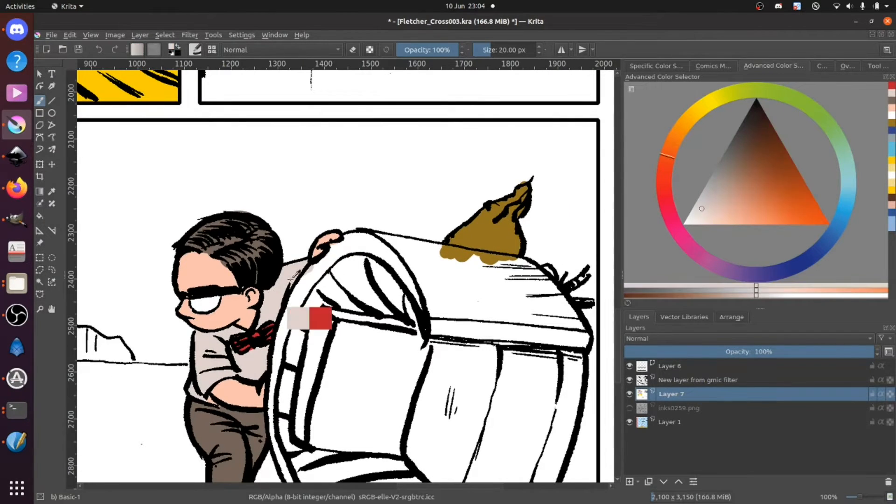
pyautogui.moveTo(717, 185); pyautogui.dragTo(717, 188)
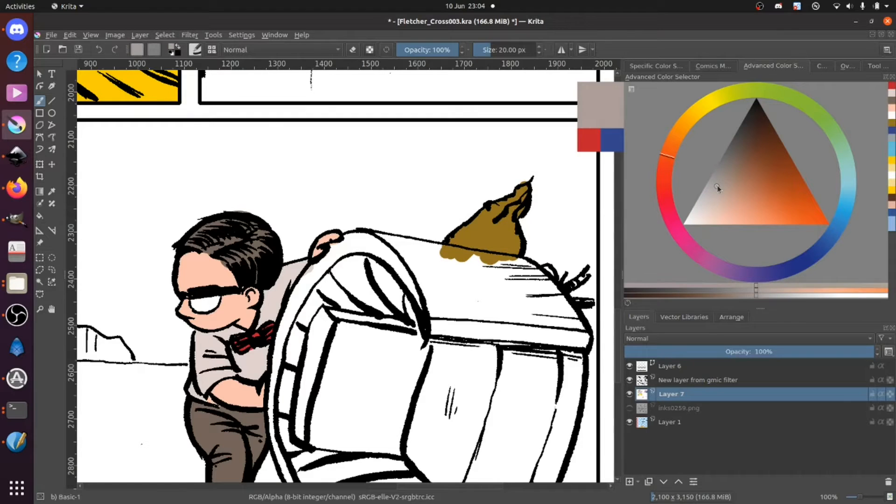
pyautogui.moveTo(439, 326)
pyautogui.mouseDown()
pyautogui.moveTo(446, 307)
pyautogui.moveTo(436, 316)
pyautogui.moveTo(457, 321)
pyautogui.moveTo(447, 333)
pyautogui.moveTo(439, 315)
pyautogui.moveTo(449, 322)
pyautogui.moveTo(459, 304)
pyautogui.moveTo(498, 318)
pyautogui.moveTo(450, 326)
pyautogui.moveTo(579, 340)
pyautogui.moveTo(519, 269)
pyautogui.moveTo(574, 333)
pyautogui.mouseUp()
pyautogui.press(']')
pyautogui.press(']')
pyautogui.press(']')
pyautogui.press(']')
pyautogui.press(']')
pyautogui.press(']')
pyautogui.press(']')
pyautogui.press(']')
pyautogui.press(']')
pyautogui.press(']')
pyautogui.press(']')
pyautogui.moveTo(302, 263)
pyautogui.mouseDown()
pyautogui.moveTo(313, 283)
pyautogui.moveTo(336, 253)
pyautogui.moveTo(366, 242)
pyautogui.moveTo(350, 243)
pyautogui.moveTo(360, 242)
pyautogui.moveTo(518, 261)
pyautogui.mouseUp()
pyautogui.keyDown('ctrl'); pyautogui.click(428, 222); pyautogui.keyUp('ctrl')
pyautogui.moveTo(408, 229)
pyautogui.mouseDown()
pyautogui.moveTo(438, 233)
pyautogui.moveTo(400, 246)
pyautogui.moveTo(434, 254)
pyautogui.mouseUp()
pyautogui.keyDown('ctrl'); pyautogui.click(409, 262); pyautogui.keyUp('ctrl')
pyautogui.keyDown('ctrl'); pyautogui.click(403, 250); pyautogui.keyUp('ctrl')
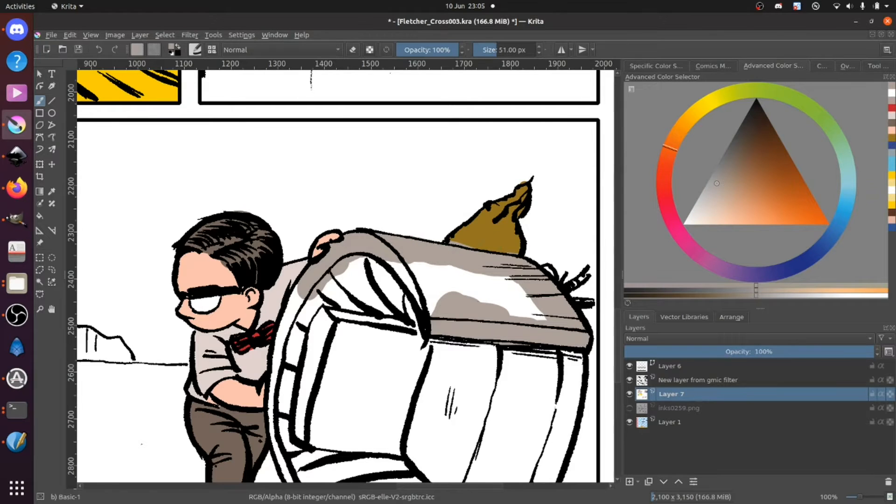
# Step: Sample the golden brown from the hair tuft and touch up its base behind the barrel with a 13 px brush
pyautogui.keyDown('ctrl'); pyautogui.click(471, 235); pyautogui.keyUp('ctrl')
pyautogui.press('[')
pyautogui.press('[')
pyautogui.press('[')
pyautogui.press('[')
pyautogui.press('[')
pyautogui.press('[')
pyautogui.press('[')
pyautogui.press('[')
pyautogui.press('[')
pyautogui.press('[')
pyautogui.press('[')
pyautogui.press('[')
pyautogui.press('[')
pyautogui.press('[')
pyautogui.press('[')
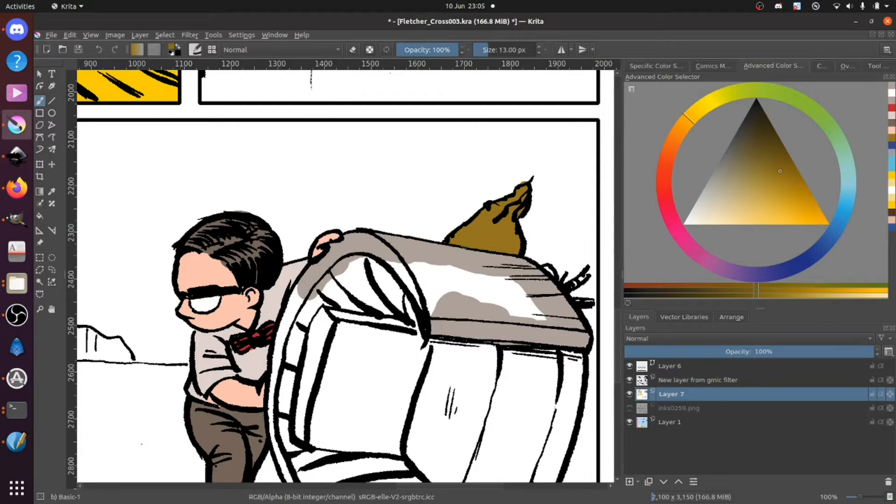
pyautogui.moveTo(457, 243); pyautogui.dragTo(466, 246)
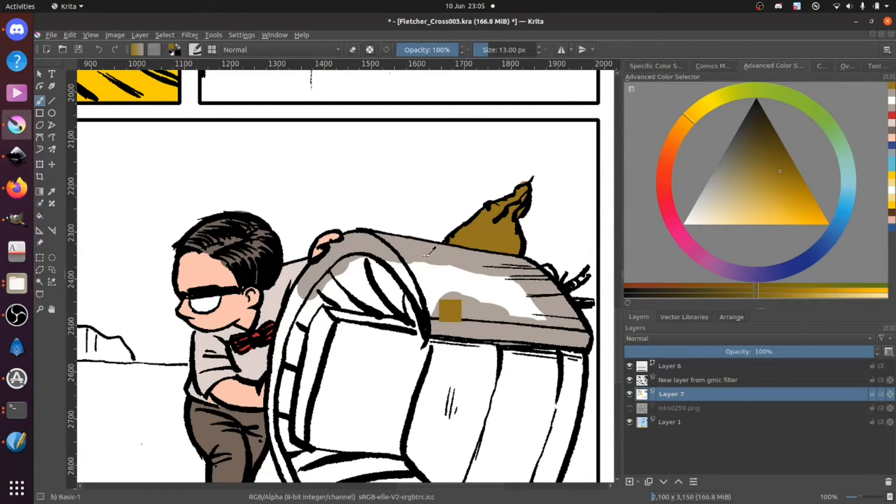
# Step: Resample the warm grey and fill the rest of the barrel's upper surface and its curved front rim
pyautogui.keyDown('ctrl'); pyautogui.click(455, 306); pyautogui.keyUp('ctrl')
pyautogui.moveTo(390, 262)
pyautogui.mouseDown()
pyautogui.moveTo(409, 283)
pyautogui.moveTo(393, 270)
pyautogui.moveTo(424, 315)
pyautogui.moveTo(416, 289)
pyautogui.moveTo(420, 301)
pyautogui.moveTo(423, 265)
pyautogui.moveTo(442, 314)
pyautogui.moveTo(457, 274)
pyautogui.moveTo(466, 280)
pyautogui.moveTo(455, 315)
pyautogui.moveTo(502, 263)
pyautogui.moveTo(478, 316)
pyautogui.moveTo(516, 284)
pyautogui.moveTo(493, 328)
pyautogui.moveTo(527, 300)
pyautogui.moveTo(533, 323)
pyautogui.mouseUp()
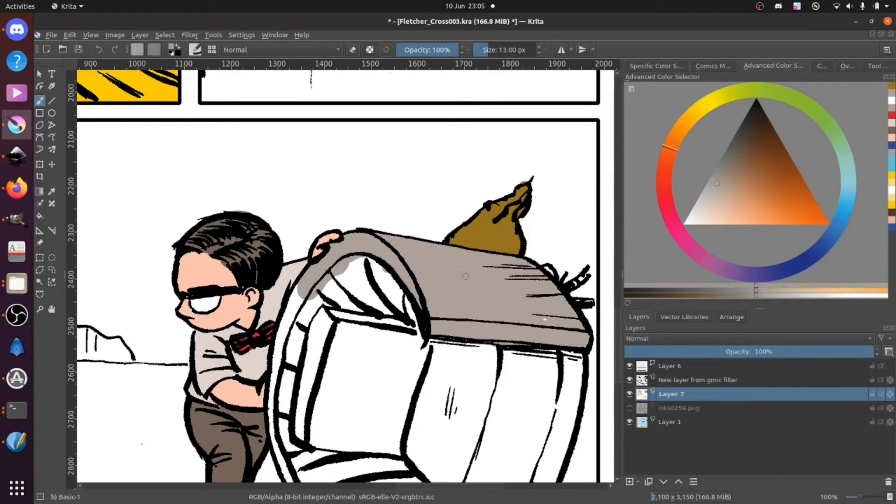
pyautogui.moveTo(289, 395); pyautogui.dragTo(271, 217)
pyautogui.moveTo(257, 178); pyautogui.dragTo(284, 103)
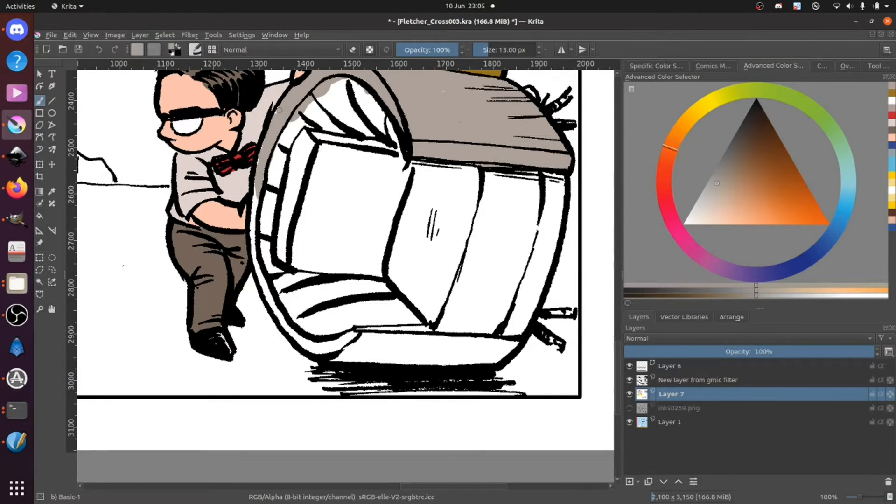
pyautogui.moveTo(261, 149)
pyautogui.mouseDown()
pyautogui.moveTo(259, 258)
pyautogui.moveTo(249, 244)
pyautogui.mouseUp()
pyautogui.moveTo(259, 278)
pyautogui.mouseDown()
pyautogui.moveTo(272, 304)
pyautogui.moveTo(265, 292)
pyautogui.mouseUp()
pyautogui.moveTo(297, 348)
pyautogui.mouseDown()
pyautogui.moveTo(279, 321)
pyautogui.moveTo(307, 344)
pyautogui.moveTo(330, 344)
pyautogui.moveTo(351, 328)
pyautogui.moveTo(344, 339)
pyautogui.moveTo(298, 342)
pyautogui.moveTo(333, 349)
pyautogui.mouseUp()
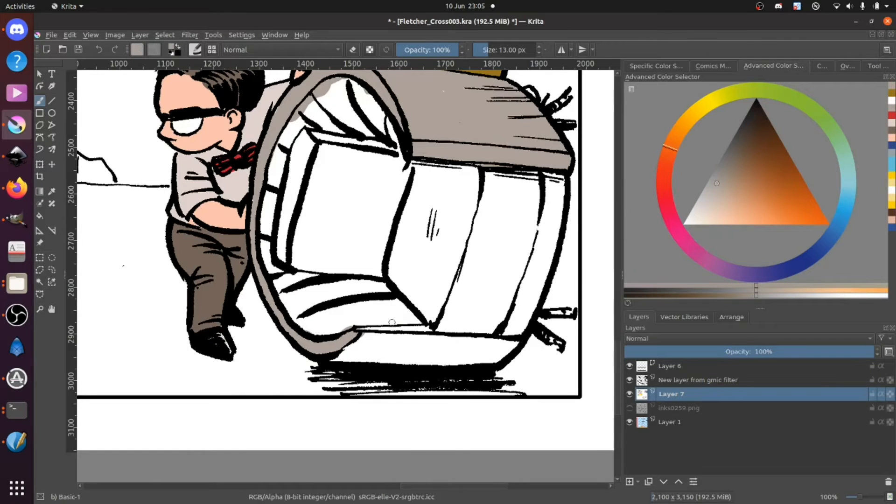
# Step: Enlarge the brush to 26 px and colour the barrel's lower edge and far end strip warm grey
pyautogui.press(']')
pyautogui.press(']')
pyautogui.moveTo(366, 340)
pyautogui.mouseDown()
pyautogui.moveTo(415, 336)
pyautogui.moveTo(443, 348)
pyautogui.moveTo(516, 338)
pyautogui.moveTo(479, 339)
pyautogui.moveTo(512, 342)
pyautogui.moveTo(488, 366)
pyautogui.moveTo(336, 358)
pyautogui.moveTo(379, 342)
pyautogui.moveTo(437, 346)
pyautogui.moveTo(435, 355)
pyautogui.moveTo(455, 361)
pyautogui.moveTo(499, 336)
pyautogui.mouseUp()
pyautogui.moveTo(551, 174)
pyautogui.mouseDown()
pyautogui.moveTo(552, 202)
pyautogui.moveTo(556, 174)
pyautogui.moveTo(552, 233)
pyautogui.moveTo(565, 177)
pyautogui.moveTo(526, 304)
pyautogui.moveTo(512, 328)
pyautogui.moveTo(547, 243)
pyautogui.moveTo(501, 342)
pyautogui.moveTo(546, 217)
pyautogui.moveTo(515, 331)
pyautogui.moveTo(553, 228)
pyautogui.moveTo(519, 333)
pyautogui.mouseUp()
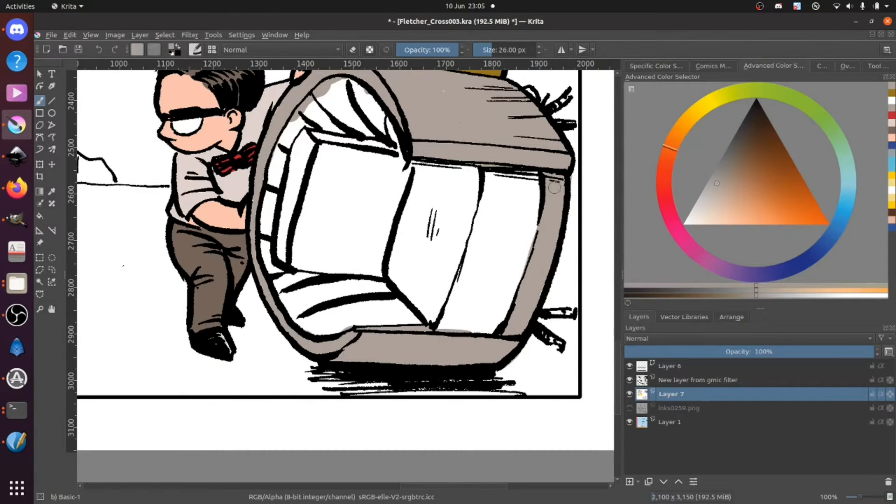
# Step: Reduce the brush to 13 px and colour the thin legs sticking out of the barrel's far side warm grey
pyautogui.press('[')
pyautogui.press('[')
pyautogui.press('[')
pyautogui.press('[')
pyautogui.press('[')
pyautogui.press('[')
pyautogui.press('[')
pyautogui.press('[')
pyautogui.moveTo(548, 315); pyautogui.dragTo(570, 311)
pyautogui.moveTo(567, 96); pyautogui.dragTo(572, 90)
# Step: Compare the page with its scanned inks by temporarily showing inks0259.png and hiding Layer 7, restoring both layers' visibility when done
pyautogui.moveTo(480, 116); pyautogui.dragTo(477, 172)
pyautogui.moveTo(280, 179); pyautogui.dragTo(384, 180)
pyautogui.moveTo(212, 233); pyautogui.dragTo(410, 236)
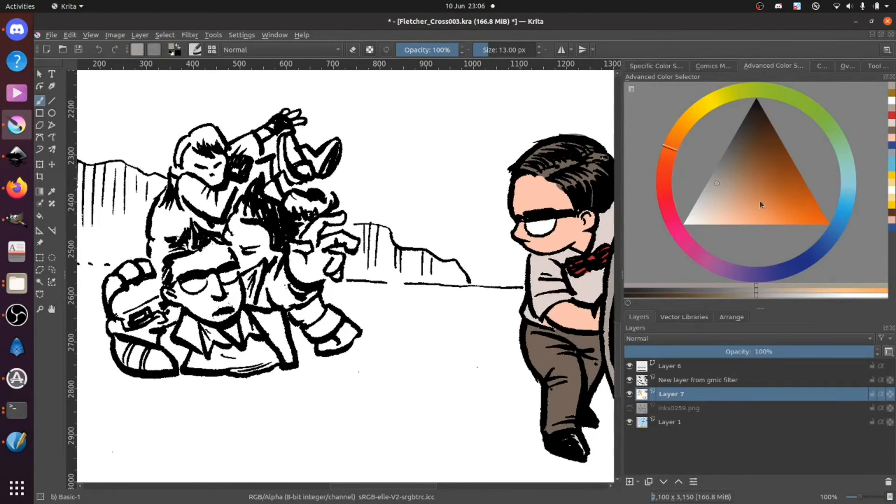
pyautogui.press('-')
pyautogui.press('-')
pyautogui.press('-')
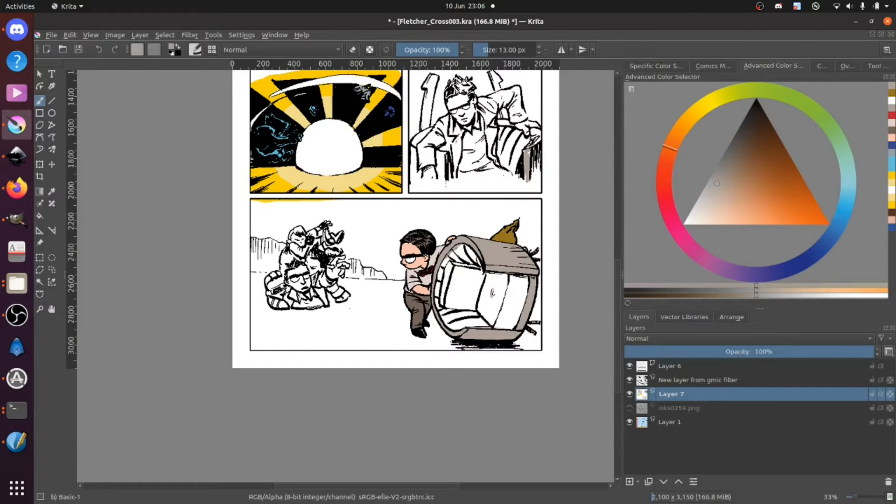
pyautogui.click(629, 408)
pyautogui.click(629, 394)
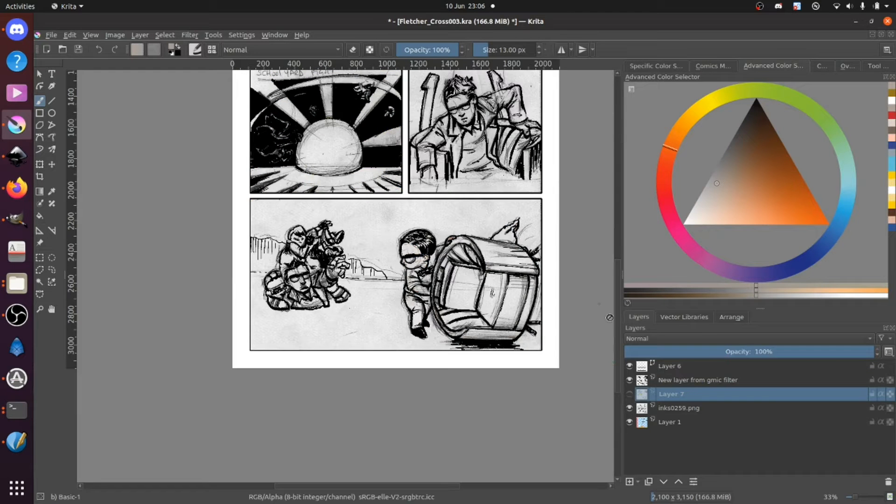
pyautogui.moveTo(617, 279); pyautogui.dragTo(615, 245)
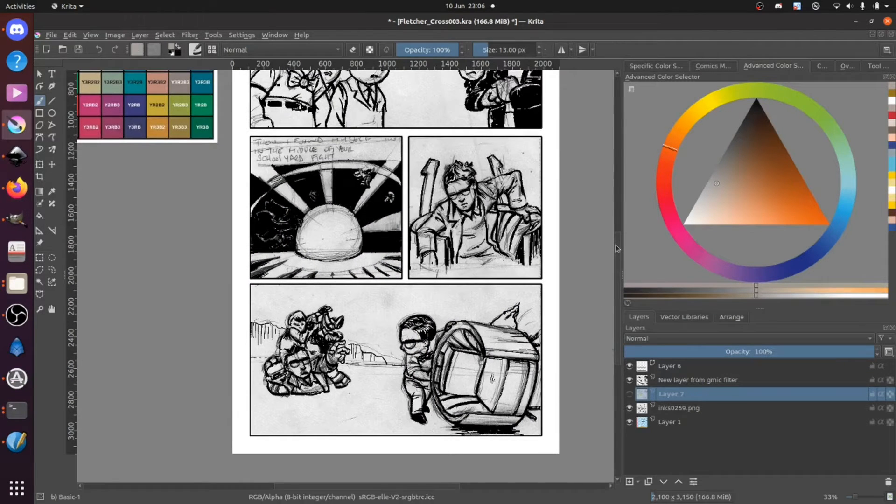
pyautogui.click(630, 394)
pyautogui.click(629, 408)
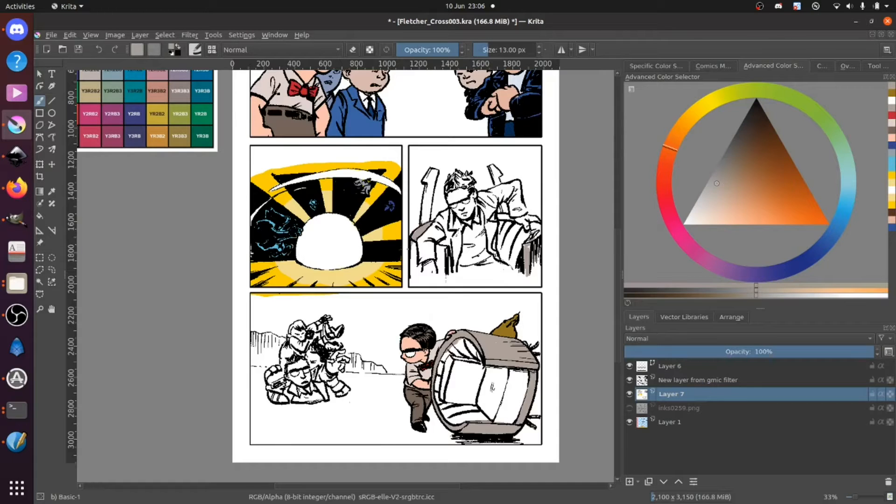
# Step: Colour both armrests of the seated man's chair warm grey, down to the lower part of the panel
pyautogui.moveTo(419, 244)
pyautogui.mouseDown()
pyautogui.moveTo(413, 281)
pyautogui.moveTo(432, 275)
pyautogui.mouseUp()
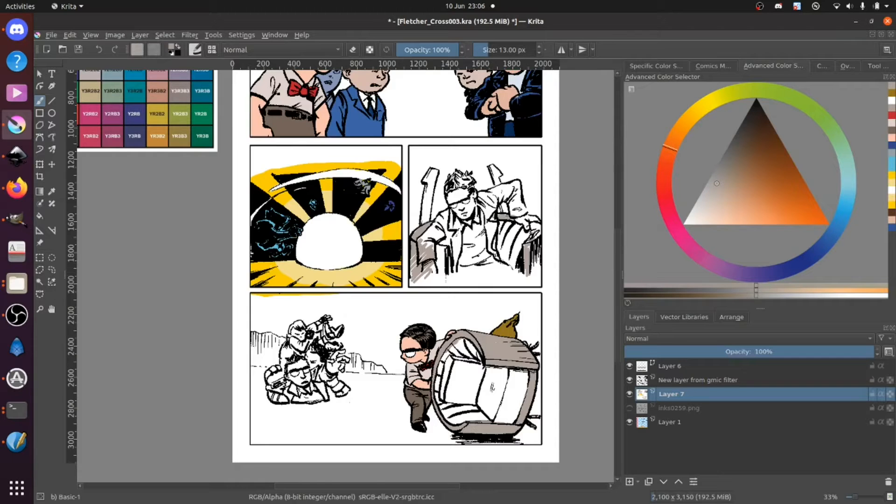
pyautogui.moveTo(532, 225); pyautogui.dragTo(541, 227)
pyautogui.moveTo(454, 255)
pyautogui.mouseDown()
pyautogui.moveTo(418, 282)
pyautogui.moveTo(458, 272)
pyautogui.mouseUp()
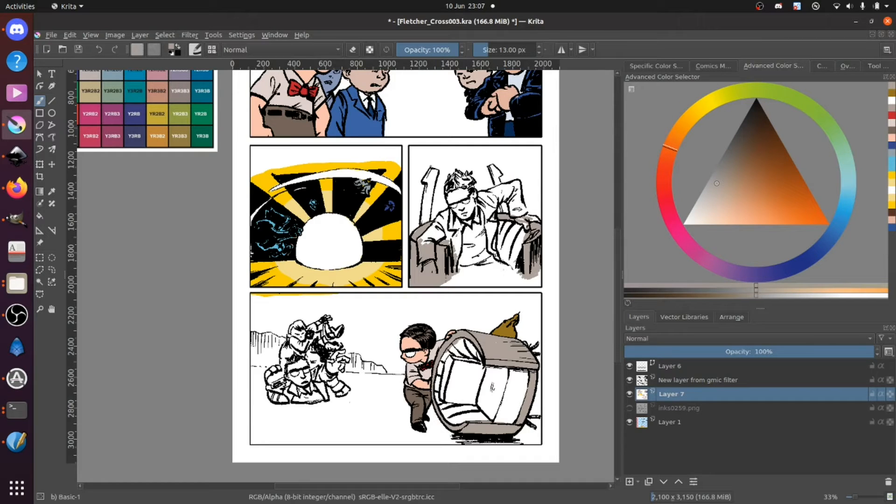
# Step: Fill the two upright posts behind the seated man with warm grey and sample white to clean up around the tip
pyautogui.scroll(1, 460, 169)
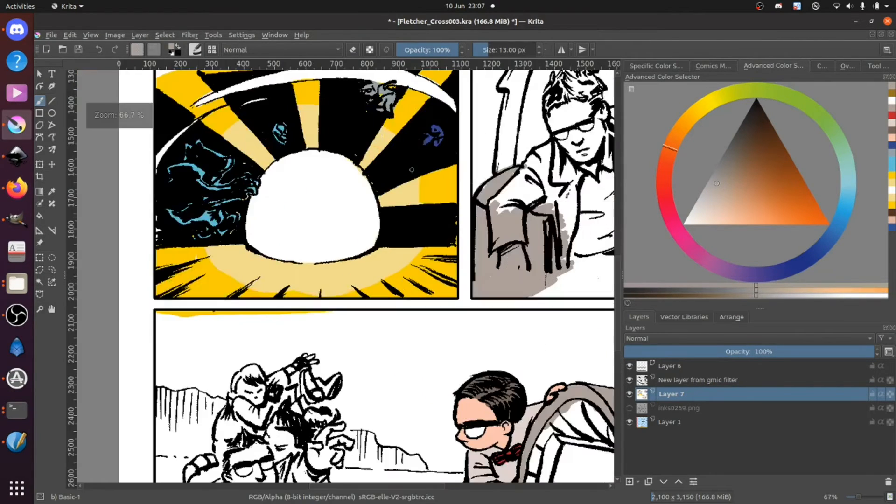
pyautogui.scroll(1, 459, 169)
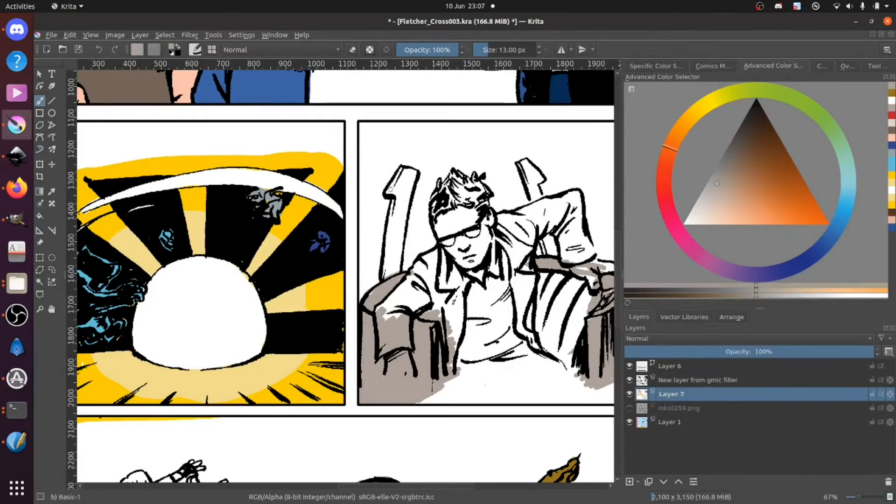
pyautogui.moveTo(390, 193); pyautogui.dragTo(398, 178)
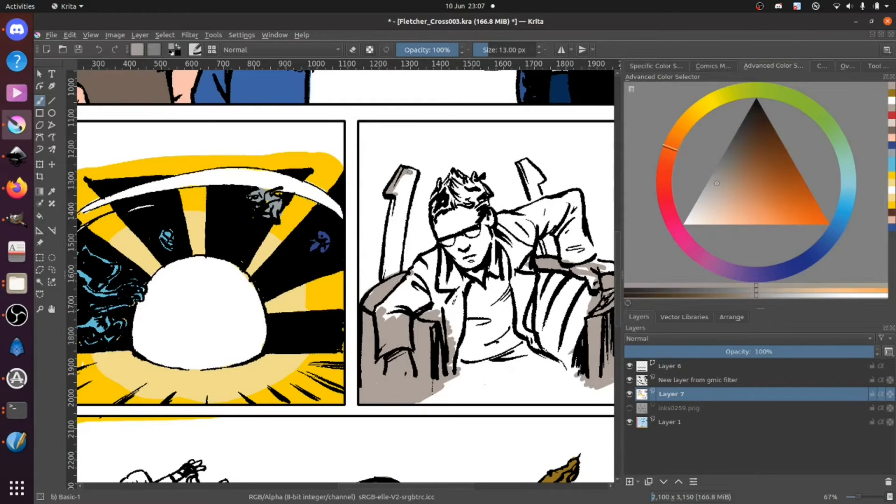
pyautogui.moveTo(416, 172)
pyautogui.mouseDown()
pyautogui.moveTo(399, 251)
pyautogui.moveTo(400, 239)
pyautogui.moveTo(385, 265)
pyautogui.moveTo(393, 212)
pyautogui.moveTo(386, 242)
pyautogui.mouseUp()
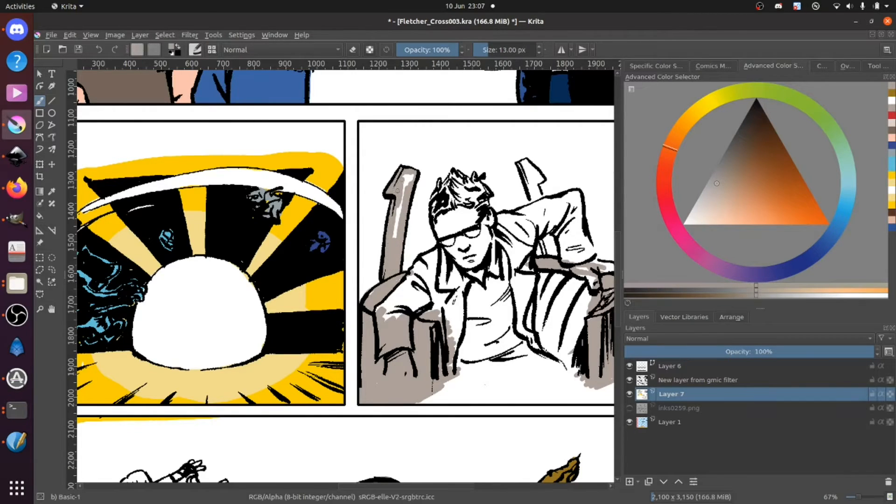
pyautogui.moveTo(404, 191); pyautogui.dragTo(405, 191)
pyautogui.moveTo(523, 164); pyautogui.dragTo(533, 206)
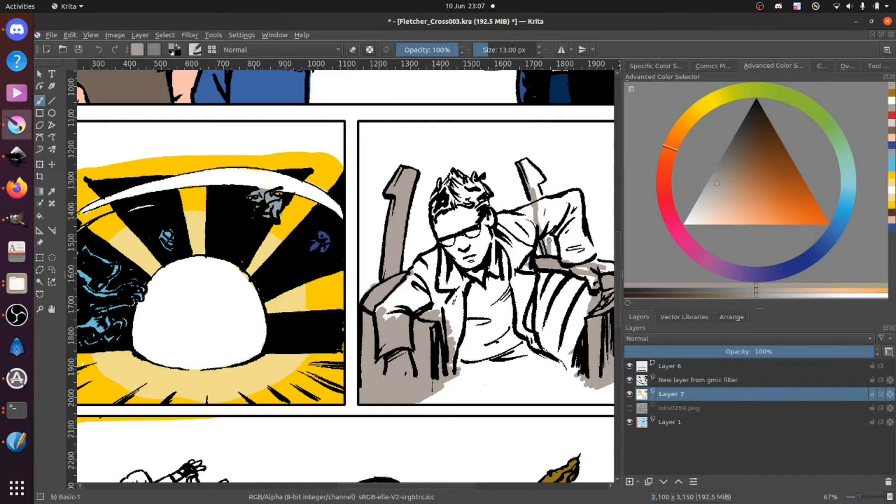
pyautogui.moveTo(549, 246)
pyautogui.mouseDown()
pyautogui.moveTo(527, 169)
pyautogui.moveTo(535, 189)
pyautogui.mouseUp()
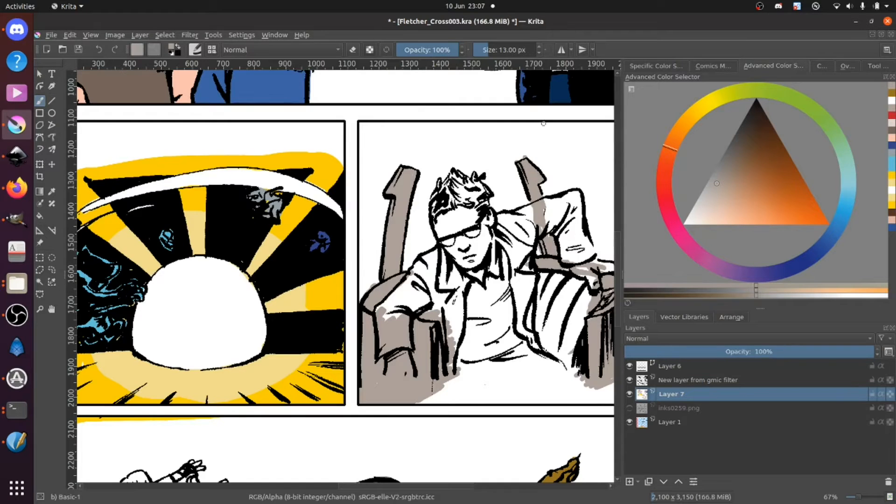
pyautogui.keyDown('ctrl'); pyautogui.click(530, 153); pyautogui.keyUp('ctrl')
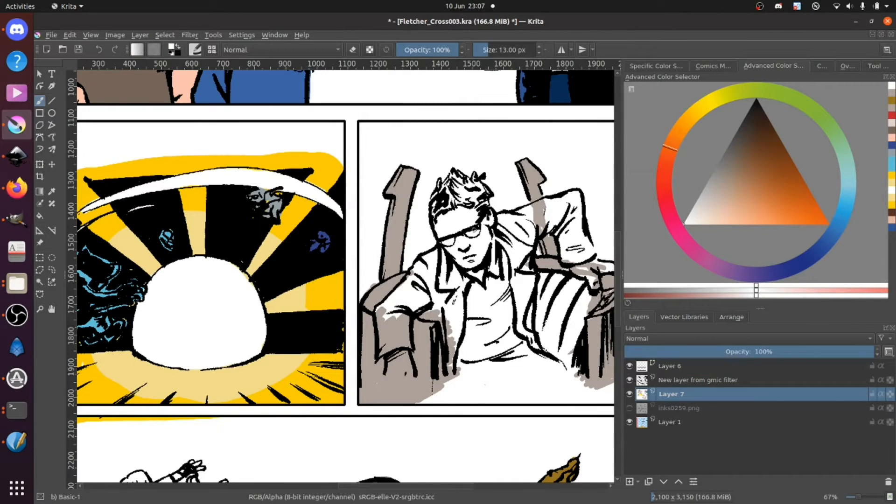
# Step: Sample the skin colour from the Fletcher reference portrait and shift it to a pinker, slightly deeper peach
pyautogui.moveTo(497, 151)
pyautogui.mouseDown()
pyautogui.moveTo(424, 176)
pyautogui.moveTo(416, 224)
pyautogui.mouseUp()
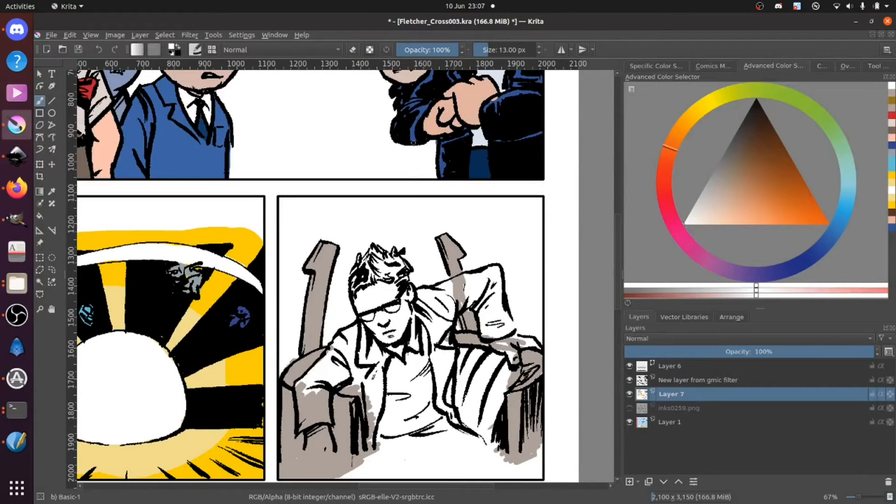
pyautogui.press('-')
pyautogui.press('-')
pyautogui.press('-')
pyautogui.press('-')
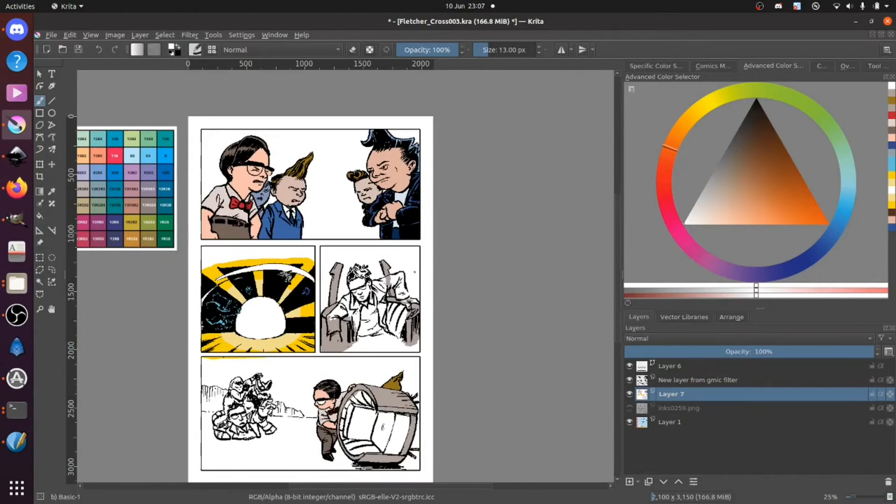
pyautogui.moveTo(411, 320); pyautogui.dragTo(472, 227)
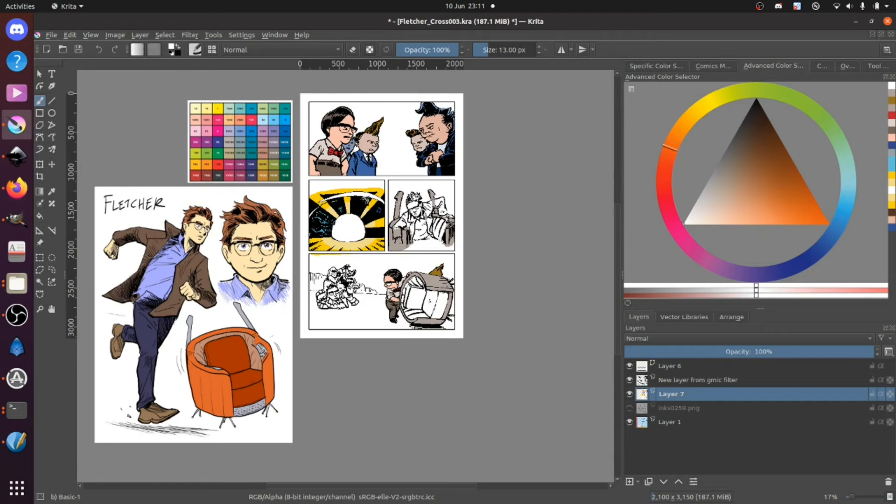
pyautogui.hotkey('ctrl', '+')
pyautogui.hotkey('ctrl', '+')
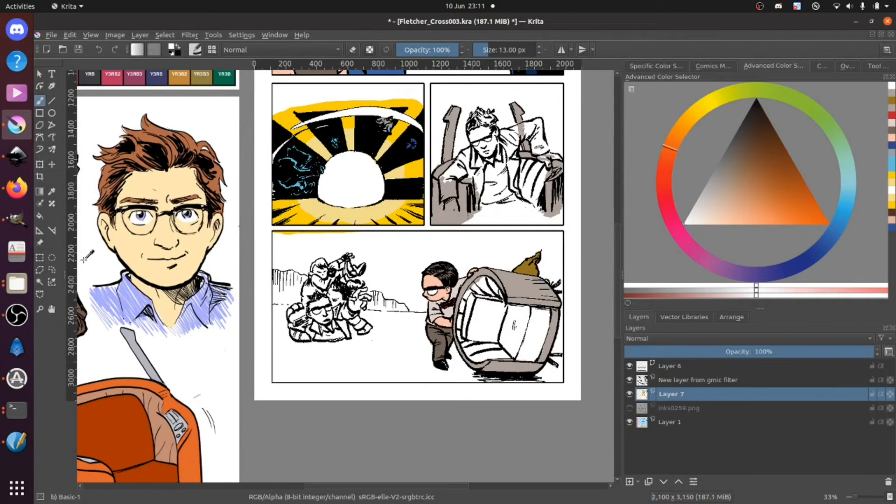
pyautogui.keyDown('ctrl'); pyautogui.click(143, 247); pyautogui.keyUp('ctrl')
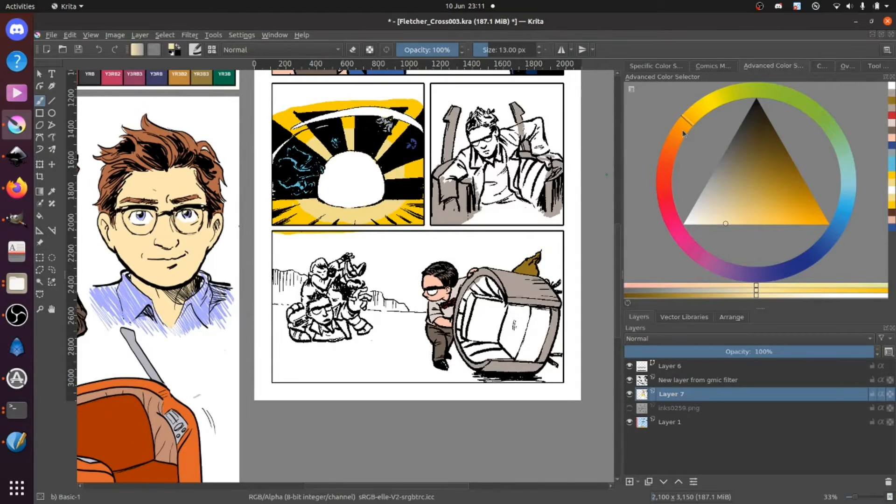
pyautogui.moveTo(682, 132); pyautogui.dragTo(693, 126)
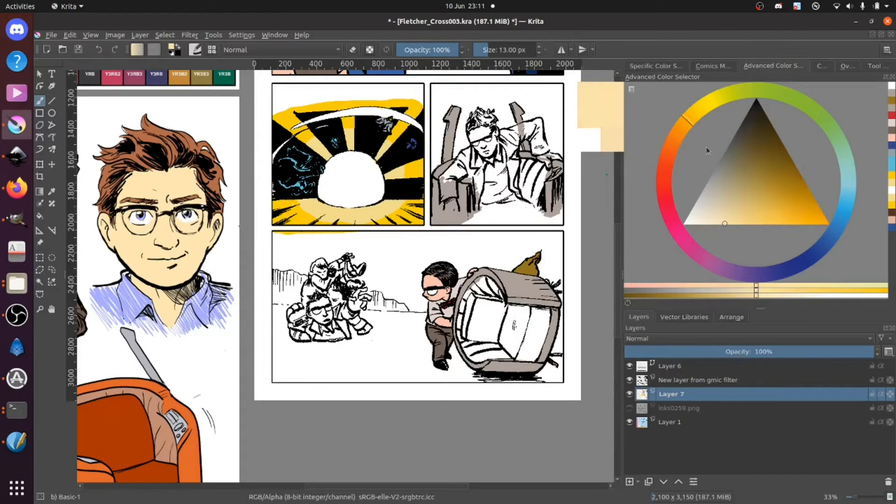
pyautogui.click(680, 150)
pyautogui.click(726, 217)
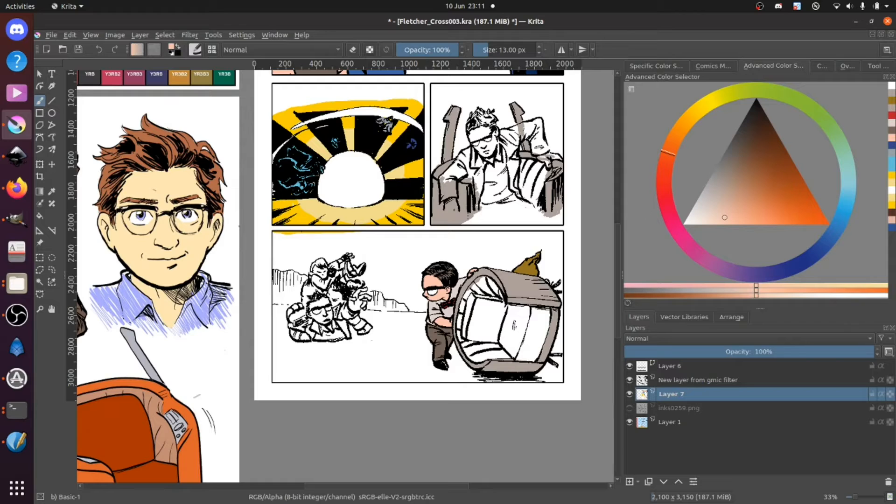
# Step: Shift the peach slightly towards orange, enlarge the brush to 68 px and block in the seated man's face
pyautogui.moveTo(480, 136); pyautogui.dragTo(483, 146)
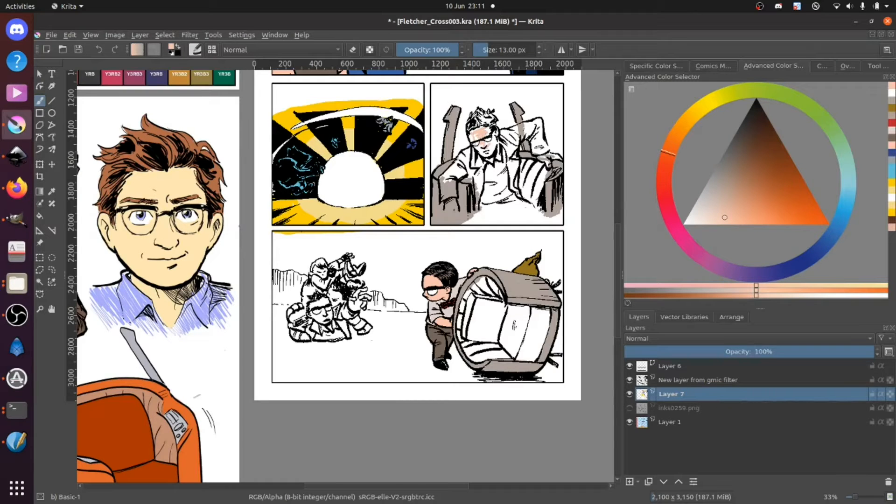
pyautogui.moveTo(672, 149)
pyautogui.mouseDown()
pyautogui.moveTo(675, 139)
pyautogui.moveTo(670, 149)
pyautogui.mouseUp()
pyautogui.press(']')
pyautogui.press(']')
pyautogui.press(']')
pyautogui.press(']')
pyautogui.press(']')
pyautogui.press(']')
pyautogui.press(']')
pyautogui.press(']')
pyautogui.press(']')
pyautogui.press(']')
pyautogui.press(']')
pyautogui.press(']')
pyautogui.press(']')
pyautogui.press(']')
pyautogui.press(']')
pyautogui.press(']')
pyautogui.moveTo(476, 133); pyautogui.dragTo(489, 143)
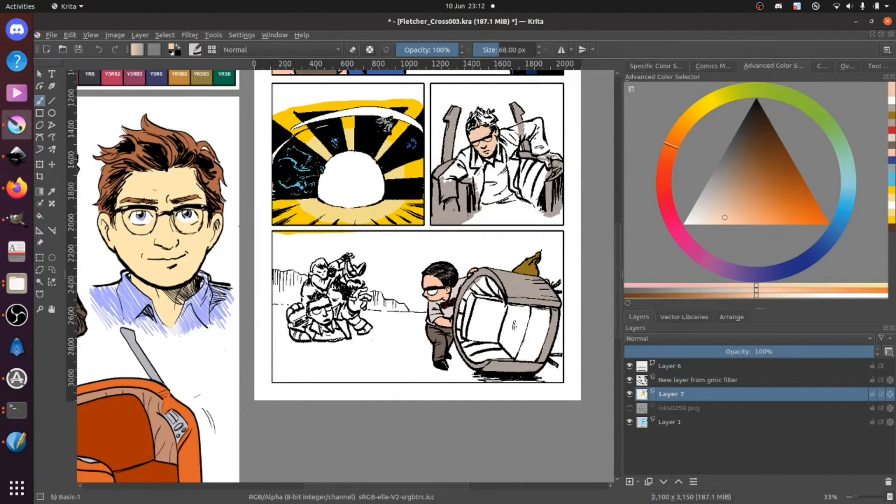
# Step: Sample the shirt and trouser colours from the Fletcher reference and block in the seated man's periwinkle shirt and dark navy lap
pyautogui.moveTo(180, 330); pyautogui.dragTo(296, 309)
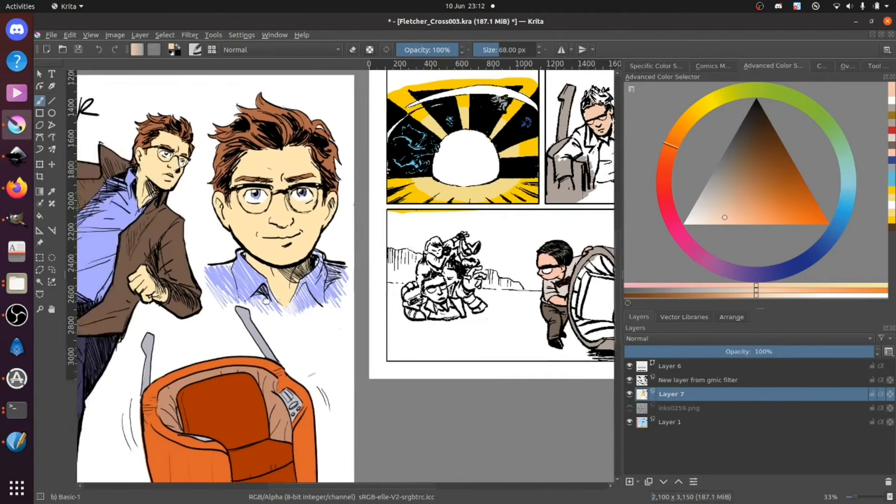
pyautogui.keyDown('ctrl'); pyautogui.click(108, 245); pyautogui.keyUp('ctrl')
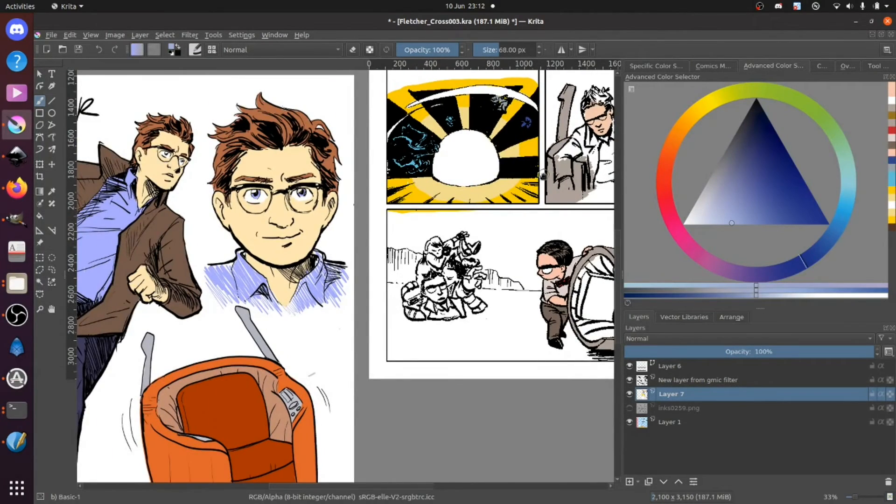
pyautogui.moveTo(544, 175); pyautogui.dragTo(463, 186)
pyautogui.moveTo(527, 161)
pyautogui.mouseDown()
pyautogui.moveTo(532, 181)
pyautogui.moveTo(535, 160)
pyautogui.mouseUp()
pyautogui.moveTo(388, 200)
pyautogui.mouseDown()
pyautogui.moveTo(484, 174)
pyautogui.moveTo(393, 196)
pyautogui.mouseUp()
pyautogui.keyDown('ctrl'); pyautogui.click(83, 368); pyautogui.keyUp('ctrl')
pyautogui.moveTo(507, 203)
pyautogui.mouseDown()
pyautogui.moveTo(556, 191)
pyautogui.moveTo(511, 207)
pyautogui.moveTo(534, 206)
pyautogui.mouseUp()
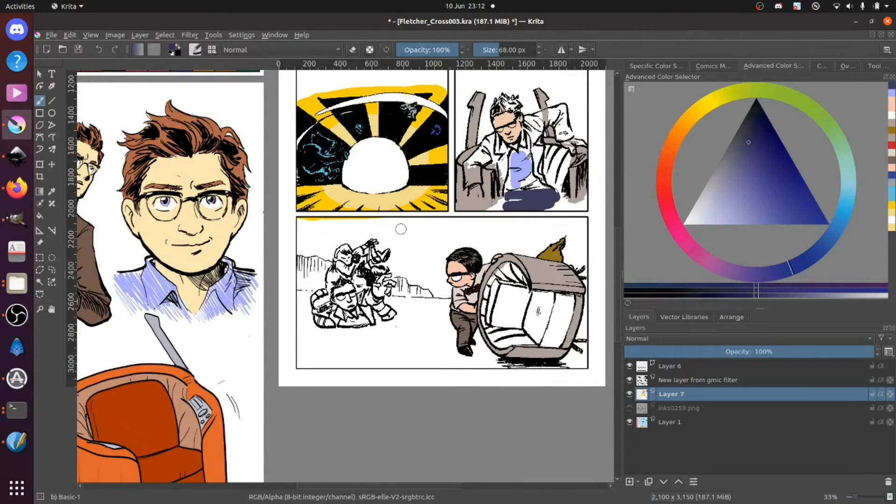
# Step: Sample the jacket brown and reddish hair brown from the reference and lay them on the seated man's sleeves and hair
pyautogui.keyDown('ctrl'); pyautogui.click(90, 267); pyautogui.keyUp('ctrl')
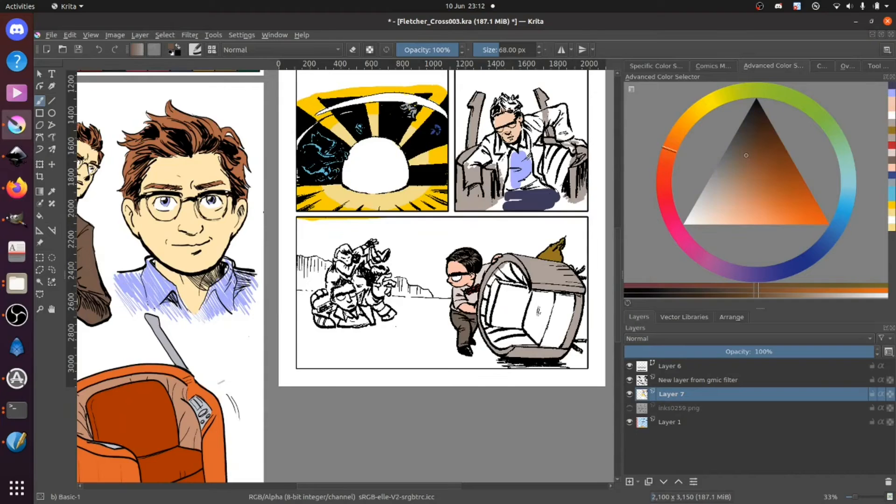
pyautogui.moveTo(488, 144); pyautogui.dragTo(476, 163)
pyautogui.moveTo(558, 114); pyautogui.dragTo(527, 124)
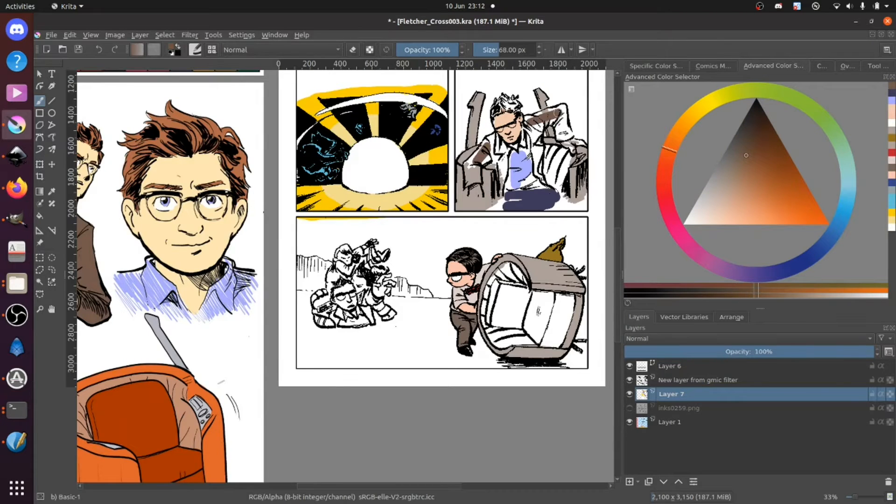
pyautogui.keyDown('ctrl'); pyautogui.click(207, 142); pyautogui.keyUp('ctrl')
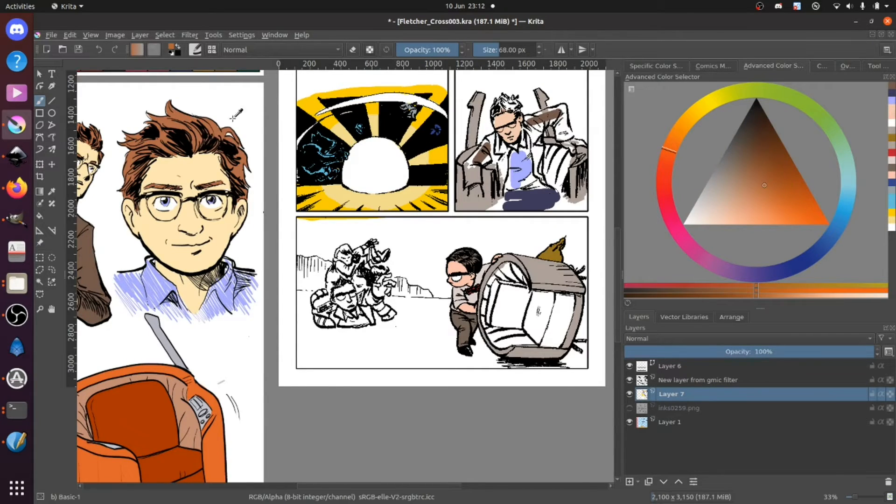
pyautogui.moveTo(501, 98); pyautogui.dragTo(510, 105)
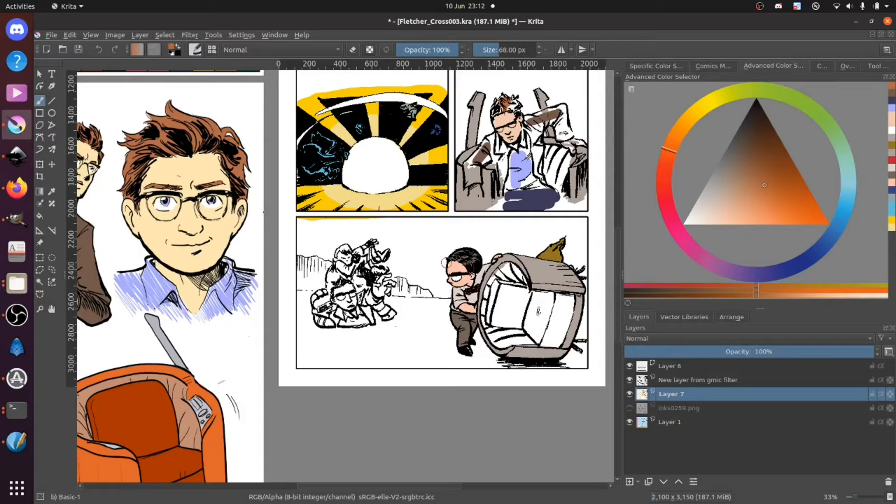
# Step: Resample the seated man's peach skin, reduce the brush to 30 px and fill his face edges, neck and both hands
pyautogui.press('+')
pyautogui.press('+')
pyautogui.press('+')
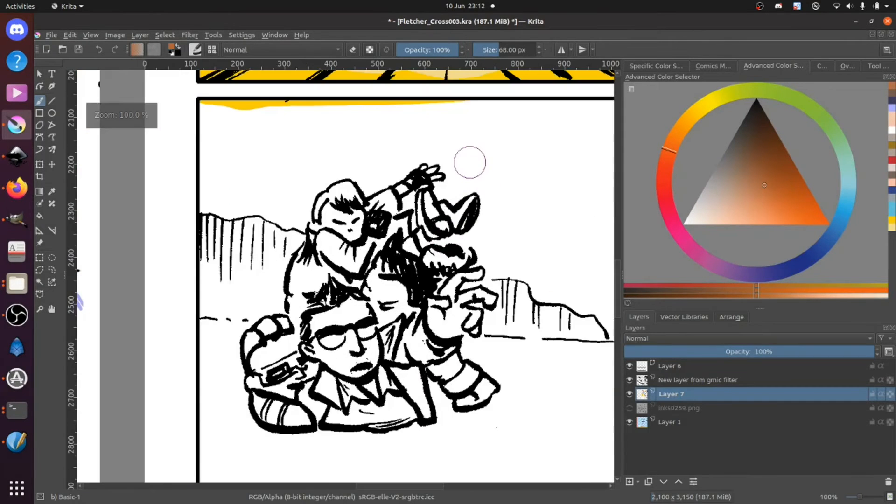
pyautogui.moveTo(498, 115); pyautogui.dragTo(384, 232)
pyautogui.moveTo(573, 83)
pyautogui.mouseDown()
pyautogui.moveTo(413, 231)
pyautogui.moveTo(282, 302)
pyautogui.mouseUp()
pyautogui.moveTo(429, 215); pyautogui.dragTo(390, 224)
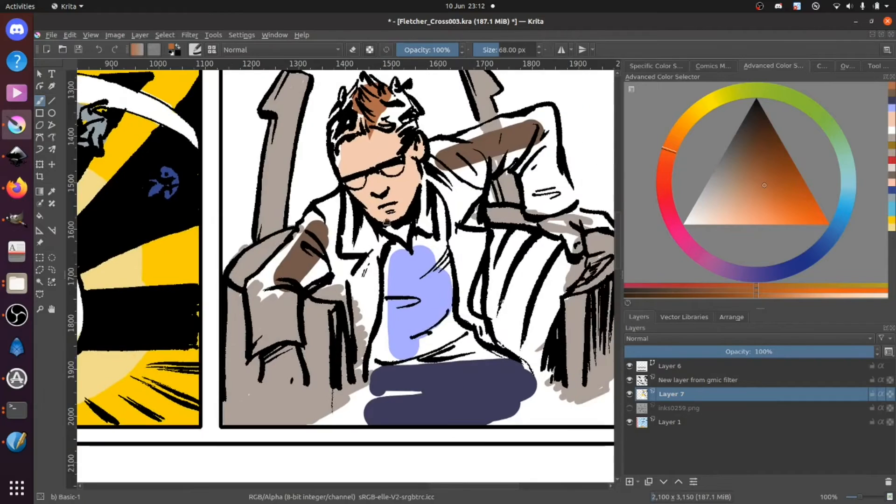
pyautogui.keyDown('ctrl'); pyautogui.click(379, 183); pyautogui.keyUp('ctrl')
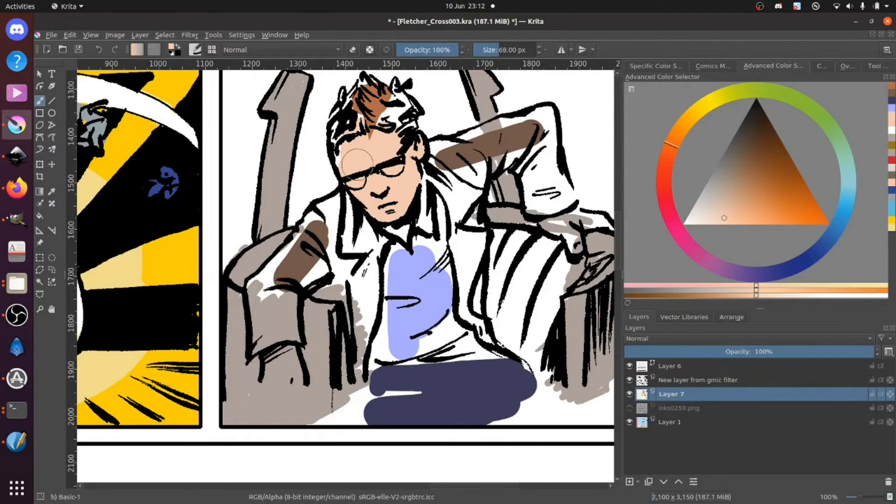
pyautogui.press('[')
pyautogui.press('[')
pyautogui.press('[')
pyautogui.press('[')
pyautogui.press('[')
pyautogui.press('[')
pyautogui.press('[')
pyautogui.press('[')
pyautogui.press('[')
pyautogui.press('[')
pyautogui.press('[')
pyautogui.moveTo(339, 158); pyautogui.dragTo(344, 176)
pyautogui.moveTo(394, 223); pyautogui.dragTo(408, 209)
pyautogui.moveTo(552, 227)
pyautogui.mouseDown()
pyautogui.moveTo(542, 222)
pyautogui.moveTo(572, 250)
pyautogui.moveTo(573, 233)
pyautogui.moveTo(558, 222)
pyautogui.moveTo(593, 219)
pyautogui.moveTo(578, 223)
pyautogui.mouseUp()
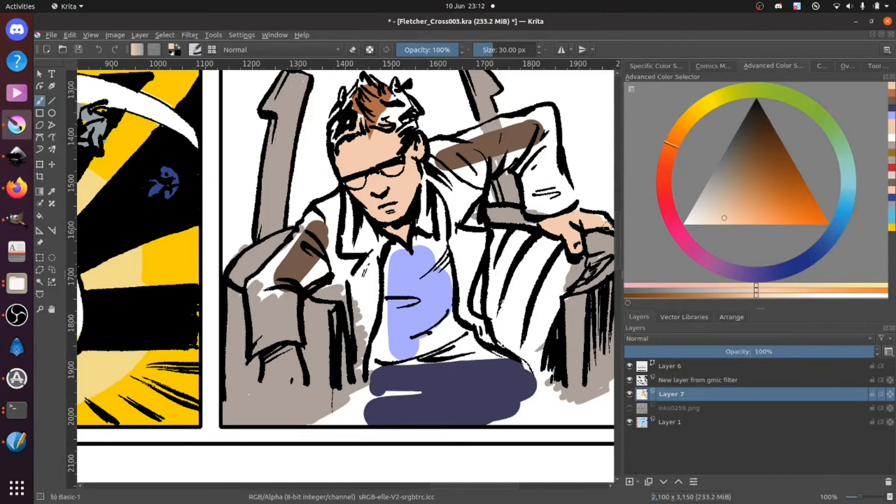
pyautogui.moveTo(274, 361)
pyautogui.mouseDown()
pyautogui.moveTo(273, 379)
pyautogui.moveTo(285, 360)
pyautogui.moveTo(275, 354)
pyautogui.moveTo(288, 352)
pyautogui.moveTo(297, 385)
pyautogui.mouseUp()
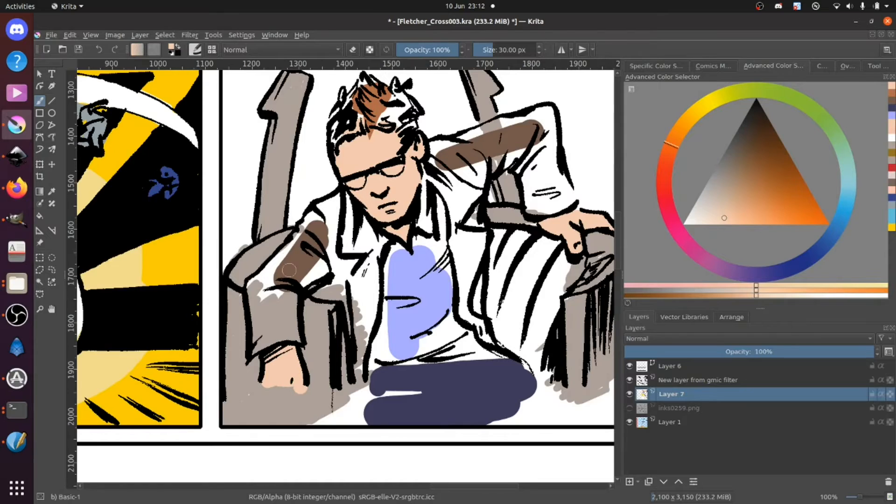
# Step: Resample the jacket brown and fill the seated man's raised-arm sleeve and the jacket front on that side
pyautogui.press('d')
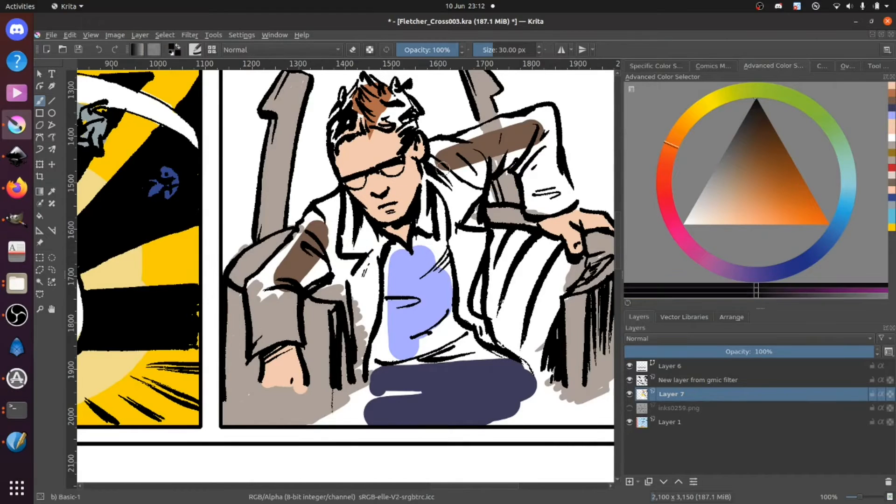
pyautogui.click(434, 169)
pyautogui.keyDown('ctrl'); pyautogui.click(460, 149); pyautogui.keyUp('ctrl')
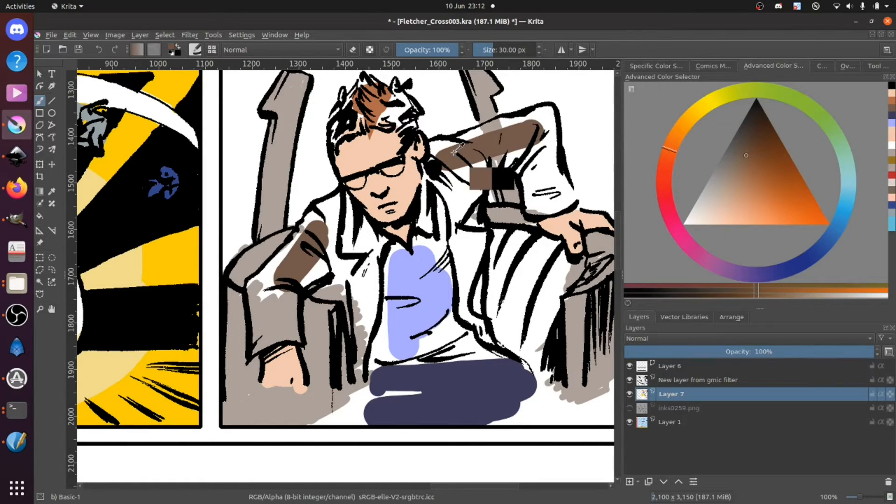
pyautogui.moveTo(430, 166)
pyautogui.mouseDown()
pyautogui.moveTo(429, 164)
pyautogui.moveTo(443, 188)
pyautogui.moveTo(452, 176)
pyautogui.moveTo(459, 183)
pyautogui.moveTo(460, 204)
pyautogui.moveTo(471, 158)
pyautogui.moveTo(467, 214)
pyautogui.moveTo(475, 168)
pyautogui.moveTo(479, 181)
pyautogui.moveTo(481, 162)
pyautogui.moveTo(476, 177)
pyautogui.moveTo(512, 153)
pyautogui.moveTo(506, 164)
pyautogui.moveTo(520, 159)
pyautogui.moveTo(517, 168)
pyautogui.moveTo(542, 123)
pyautogui.moveTo(459, 141)
pyautogui.moveTo(546, 113)
pyautogui.mouseUp()
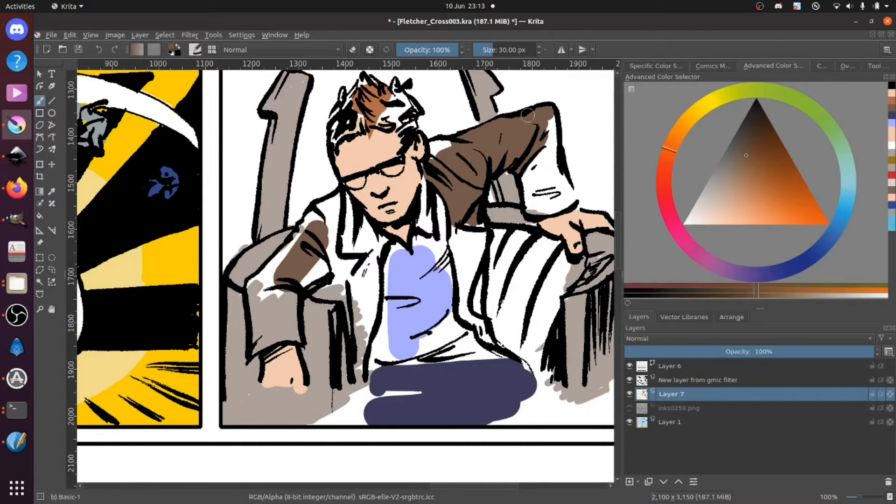
pyautogui.moveTo(457, 151)
pyautogui.mouseDown()
pyautogui.moveTo(434, 148)
pyautogui.moveTo(450, 145)
pyautogui.moveTo(438, 146)
pyautogui.moveTo(432, 168)
pyautogui.moveTo(453, 163)
pyautogui.moveTo(446, 198)
pyautogui.moveTo(460, 307)
pyautogui.moveTo(488, 339)
pyautogui.moveTo(474, 302)
pyautogui.moveTo(482, 218)
pyautogui.moveTo(470, 249)
pyautogui.moveTo(453, 214)
pyautogui.mouseUp()
pyautogui.moveTo(552, 136)
pyautogui.mouseDown()
pyautogui.moveTo(551, 119)
pyautogui.moveTo(572, 203)
pyautogui.moveTo(544, 214)
pyautogui.moveTo(525, 206)
pyautogui.moveTo(520, 158)
pyautogui.moveTo(547, 143)
pyautogui.moveTo(543, 207)
pyautogui.mouseUp()
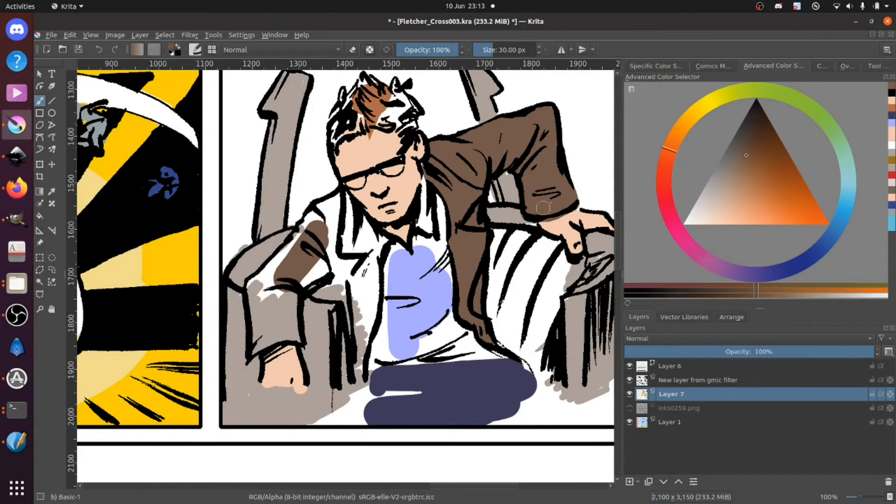
# Step: Clean up the chair area under the raised arm with white and chair grey, and retouch the resting hand in peach
pyautogui.keyDown('ctrl'); pyautogui.click(508, 178); pyautogui.keyUp('ctrl')
pyautogui.keyDown('ctrl'); pyautogui.click(561, 110); pyautogui.keyUp('ctrl')
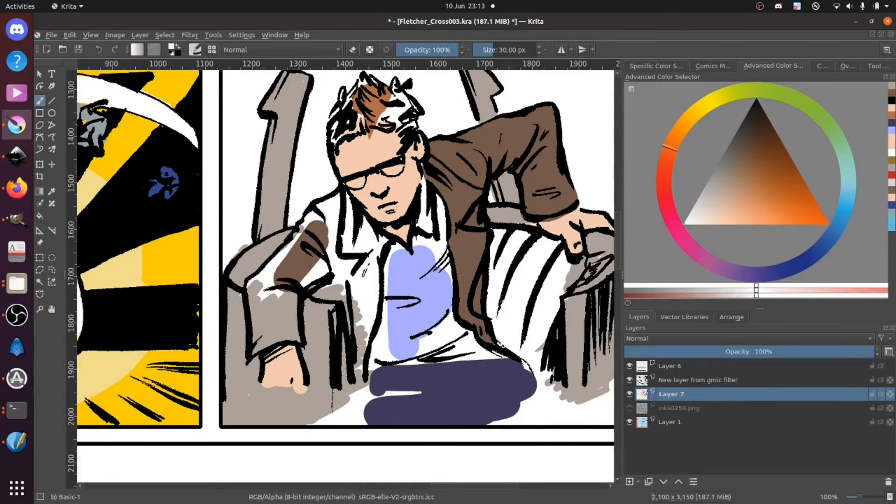
pyautogui.moveTo(494, 195); pyautogui.dragTo(503, 191)
pyautogui.keyDown('ctrl'); pyautogui.click(518, 181); pyautogui.keyUp('ctrl')
pyautogui.keyDown('ctrl'); pyautogui.click(504, 183); pyautogui.keyUp('ctrl')
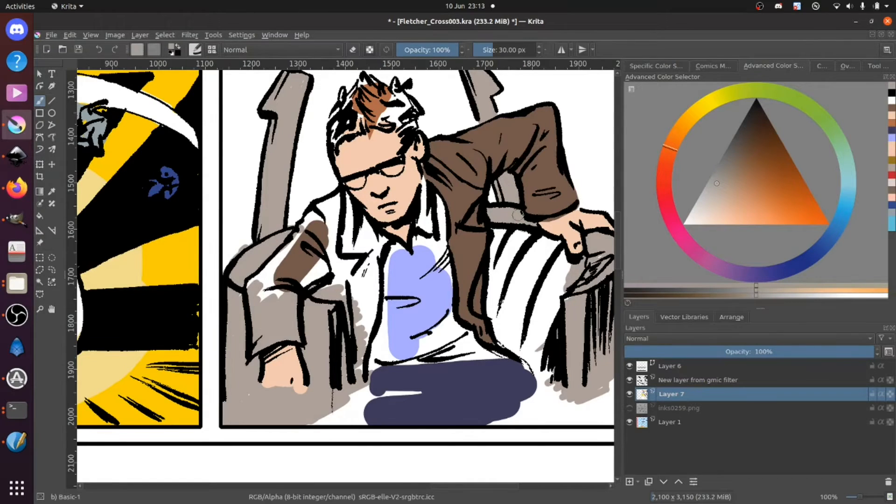
pyautogui.keyDown('ctrl'); pyautogui.click(553, 230); pyautogui.keyUp('ctrl')
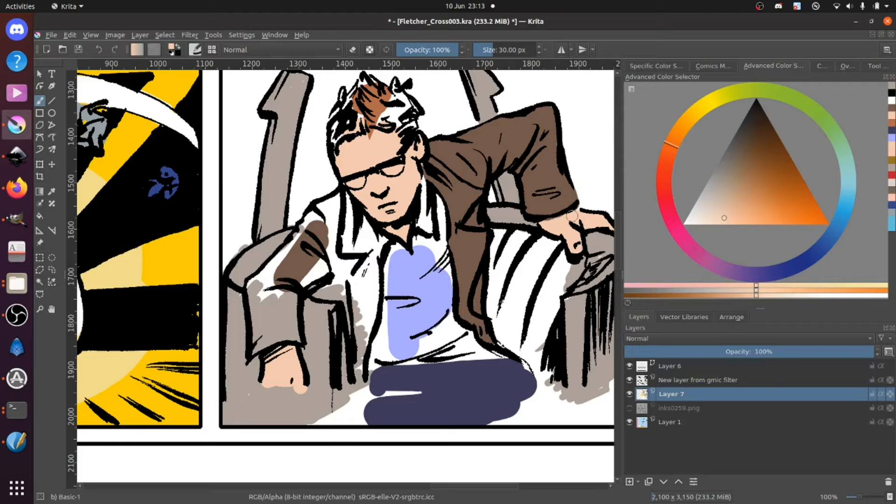
pyautogui.moveTo(576, 214); pyautogui.dragTo(541, 224)
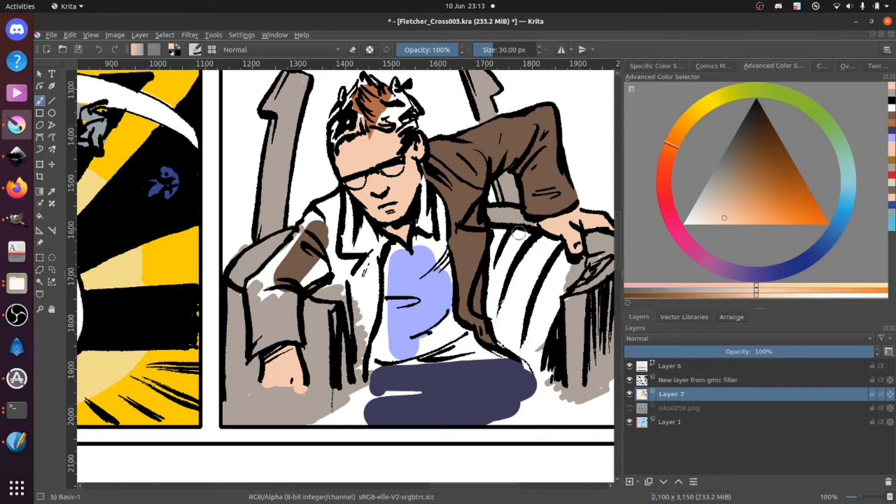
# Step: Resample the periwinkle and fill the seated man's collar and shirt to the waist, touching up the adjoining jacket edge in brown
pyautogui.keyDown('ctrl'); pyautogui.click(441, 295); pyautogui.keyUp('ctrl')
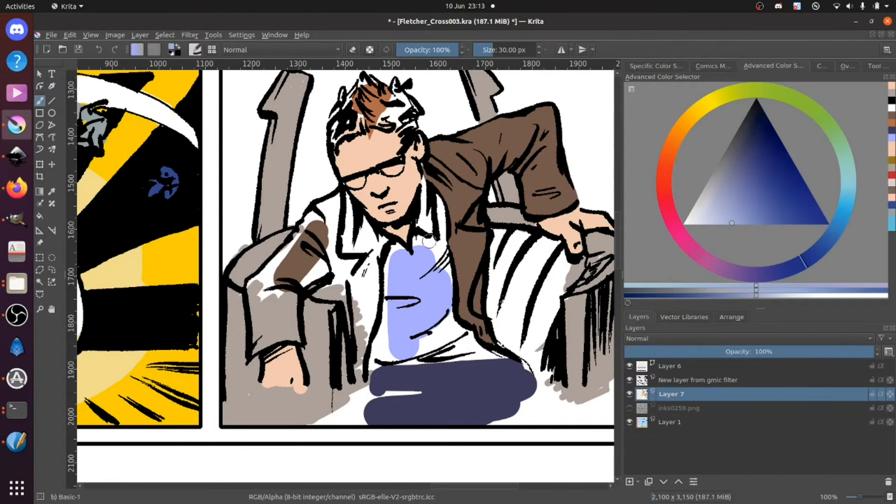
pyautogui.moveTo(425, 195)
pyautogui.mouseDown()
pyautogui.moveTo(424, 185)
pyautogui.moveTo(438, 212)
pyautogui.moveTo(445, 289)
pyautogui.moveTo(427, 206)
pyautogui.moveTo(416, 260)
pyautogui.moveTo(433, 235)
pyautogui.mouseUp()
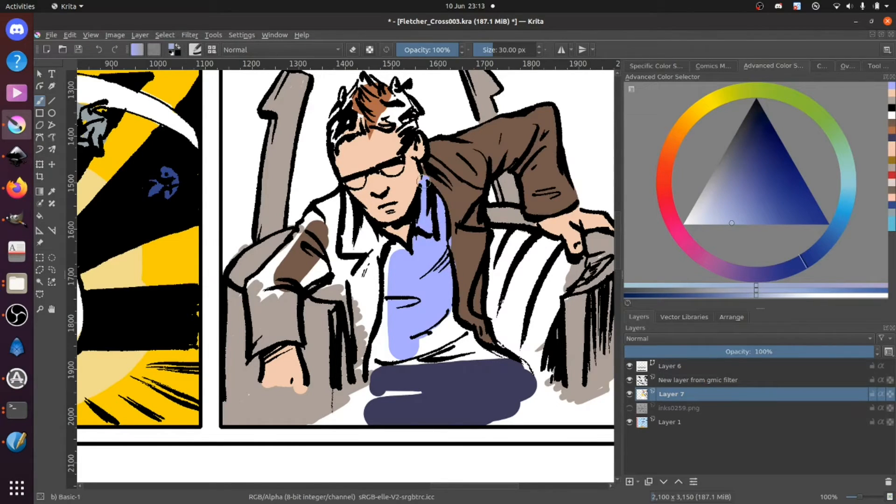
pyautogui.keyDown('ctrl'); pyautogui.click(479, 216); pyautogui.keyUp('ctrl')
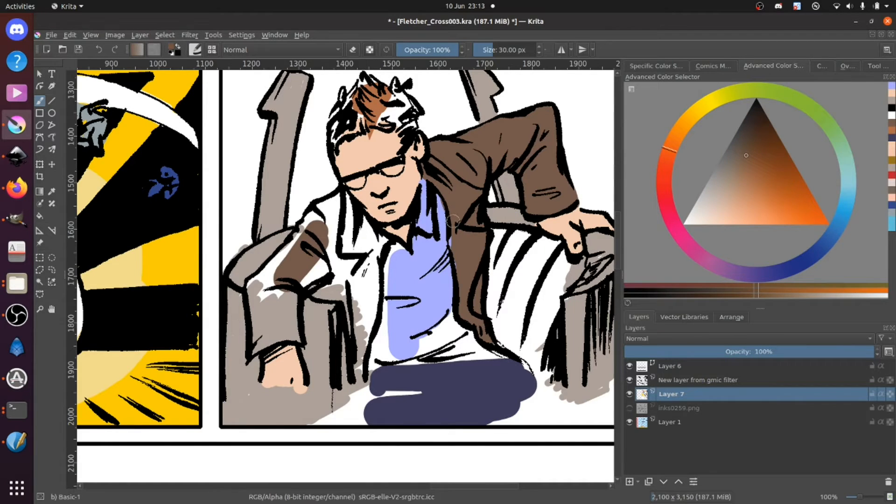
pyautogui.moveTo(455, 252)
pyautogui.mouseDown()
pyautogui.moveTo(450, 314)
pyautogui.moveTo(419, 300)
pyautogui.moveTo(394, 371)
pyautogui.moveTo(387, 357)
pyautogui.moveTo(443, 346)
pyautogui.moveTo(400, 360)
pyautogui.moveTo(501, 352)
pyautogui.moveTo(475, 351)
pyautogui.moveTo(446, 326)
pyautogui.moveTo(444, 308)
pyautogui.moveTo(452, 327)
pyautogui.moveTo(446, 337)
pyautogui.moveTo(429, 334)
pyautogui.moveTo(457, 335)
pyautogui.moveTo(462, 346)
pyautogui.moveTo(410, 330)
pyautogui.moveTo(389, 246)
pyautogui.moveTo(357, 219)
pyautogui.moveTo(380, 255)
pyautogui.moveTo(400, 251)
pyautogui.moveTo(387, 257)
pyautogui.moveTo(391, 324)
pyautogui.moveTo(384, 340)
pyautogui.moveTo(387, 295)
pyautogui.moveTo(380, 357)
pyautogui.mouseUp()
pyautogui.keyDown('ctrl'); pyautogui.click(429, 308); pyautogui.keyUp('ctrl')
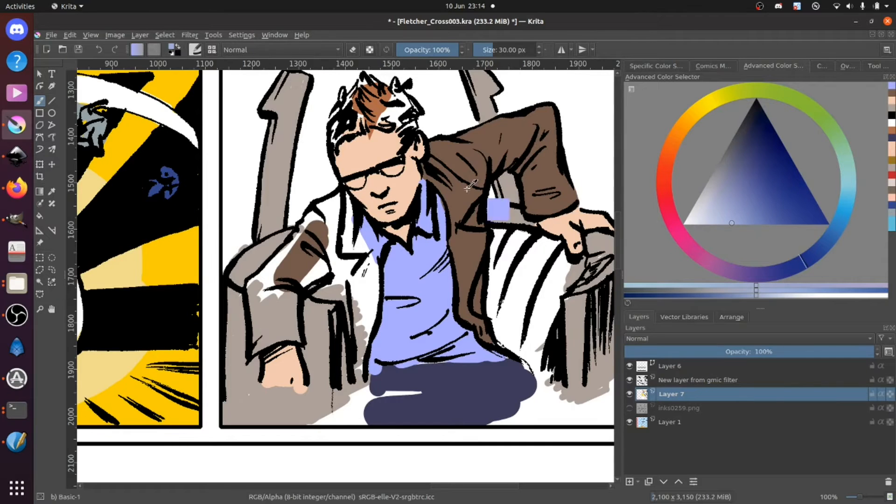
# Step: Resample the jacket brown and fill the other lapel, shoulder and lowered sleeve of the seated man's jacket
pyautogui.keyDown('ctrl'); pyautogui.click(476, 231); pyautogui.keyUp('ctrl')
pyautogui.keyDown('ctrl'); pyautogui.click(424, 267); pyautogui.keyUp('ctrl')
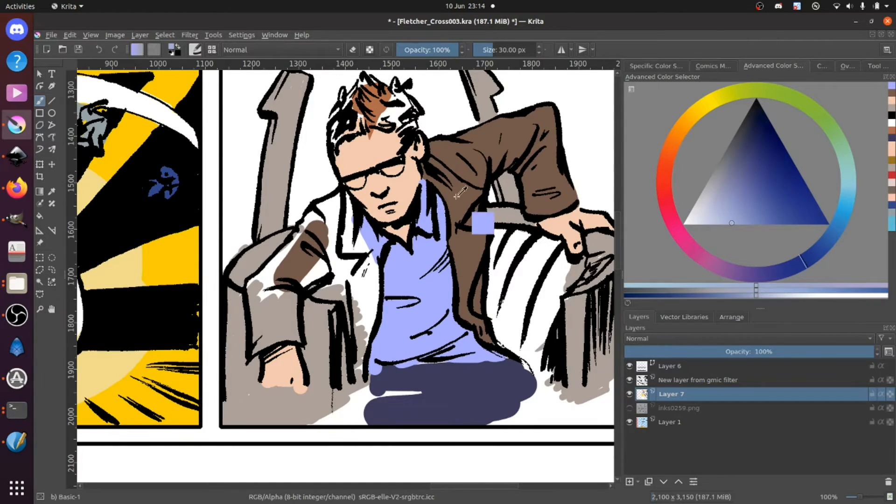
pyautogui.keyDown('ctrl'); pyautogui.click(481, 224); pyautogui.keyUp('ctrl')
pyautogui.moveTo(342, 200); pyautogui.dragTo(372, 274)
pyautogui.moveTo(358, 223)
pyautogui.mouseDown()
pyautogui.moveTo(375, 276)
pyautogui.moveTo(359, 383)
pyautogui.moveTo(349, 296)
pyautogui.moveTo(310, 287)
pyautogui.moveTo(323, 242)
pyautogui.moveTo(302, 234)
pyautogui.moveTo(339, 196)
pyautogui.moveTo(324, 209)
pyautogui.moveTo(327, 238)
pyautogui.moveTo(336, 252)
pyautogui.moveTo(343, 227)
pyautogui.moveTo(365, 334)
pyautogui.moveTo(343, 283)
pyautogui.mouseUp()
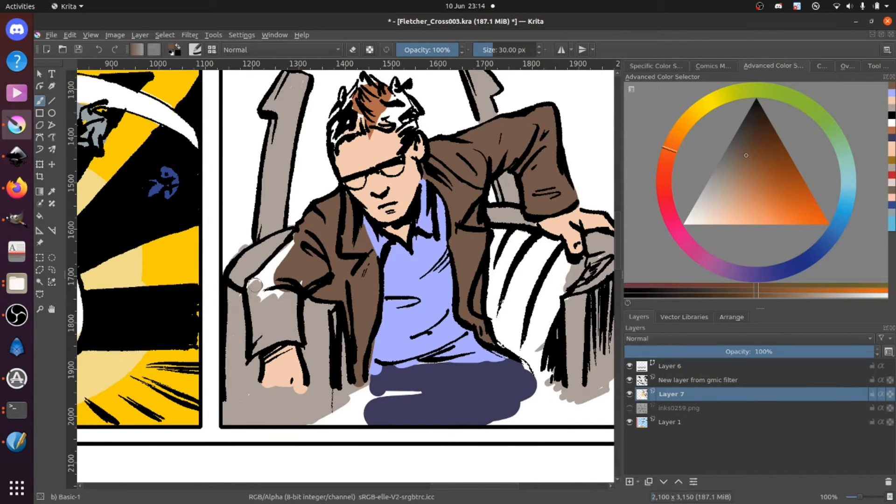
pyautogui.moveTo(252, 286); pyautogui.dragTo(276, 266)
pyautogui.moveTo(274, 285)
pyautogui.mouseDown()
pyautogui.moveTo(250, 298)
pyautogui.moveTo(254, 349)
pyautogui.moveTo(291, 336)
pyautogui.moveTo(287, 276)
pyautogui.moveTo(296, 334)
pyautogui.mouseUp()
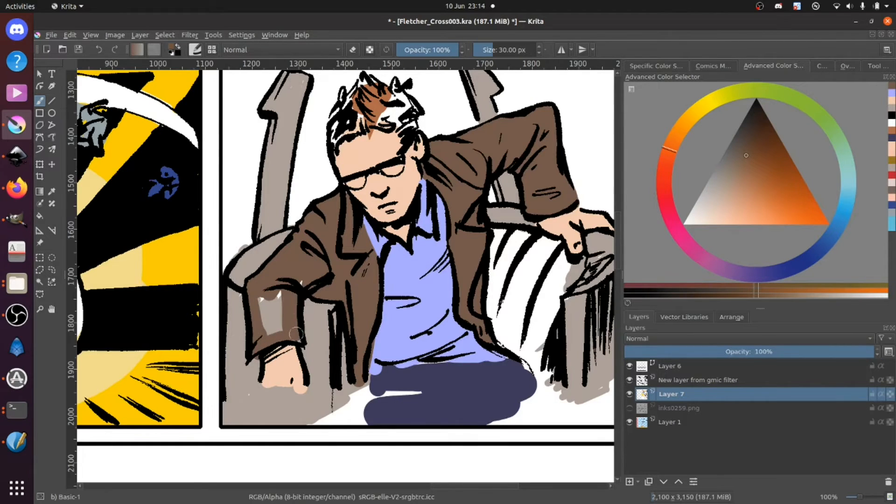
pyautogui.moveTo(304, 274)
pyautogui.mouseDown()
pyautogui.moveTo(284, 327)
pyautogui.moveTo(276, 294)
pyautogui.moveTo(267, 333)
pyautogui.mouseUp()
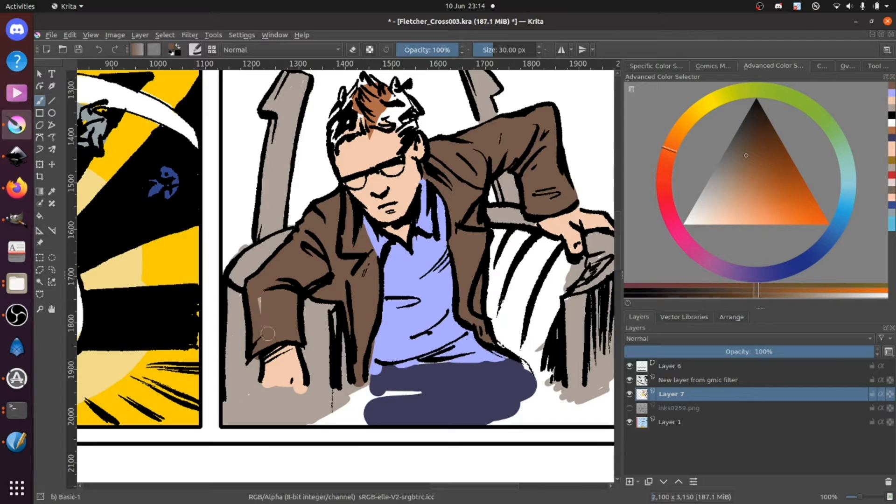
# Step: Sample the chair grey, undo the stray strokes beside the lowered sleeve and clean the armrest's outer edge with white
pyautogui.keyDown('ctrl'); pyautogui.click(235, 328); pyautogui.keyUp('ctrl')
pyautogui.moveTo(242, 286)
pyautogui.mouseDown()
pyautogui.moveTo(244, 357)
pyautogui.moveTo(273, 422)
pyautogui.mouseUp()
pyautogui.hotkey('ctrl', 'z')
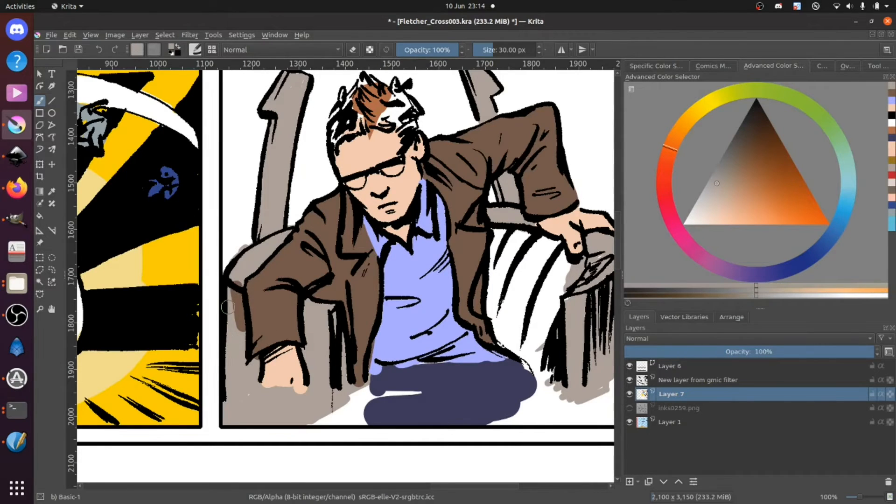
pyautogui.hotkey('ctrl', 'z')
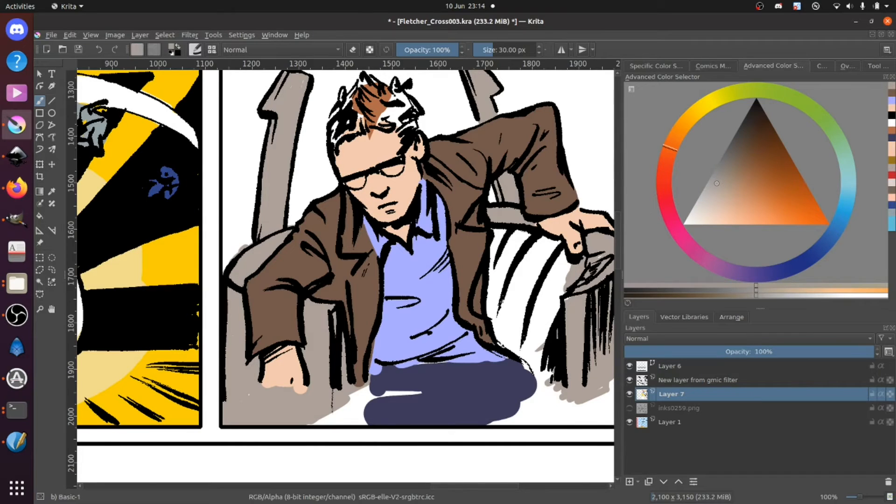
pyautogui.keyDown('ctrl'); pyautogui.click(236, 244); pyautogui.keyUp('ctrl')
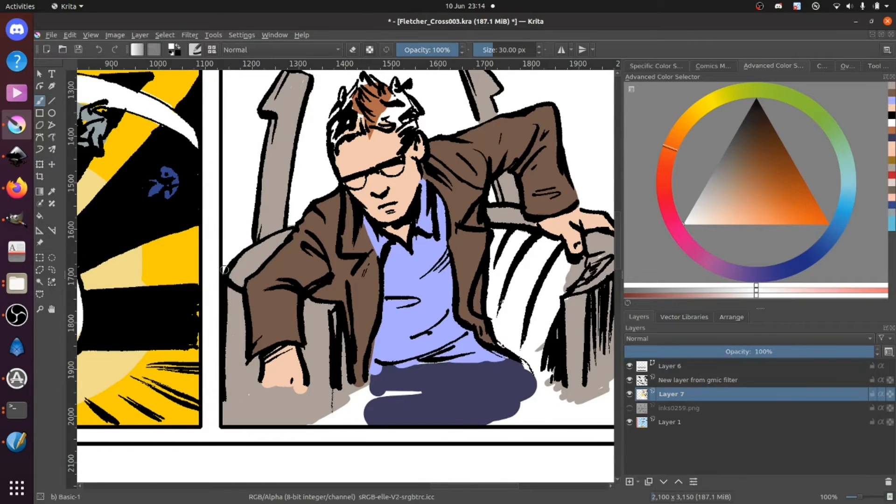
pyautogui.moveTo(225, 270); pyautogui.dragTo(221, 277)
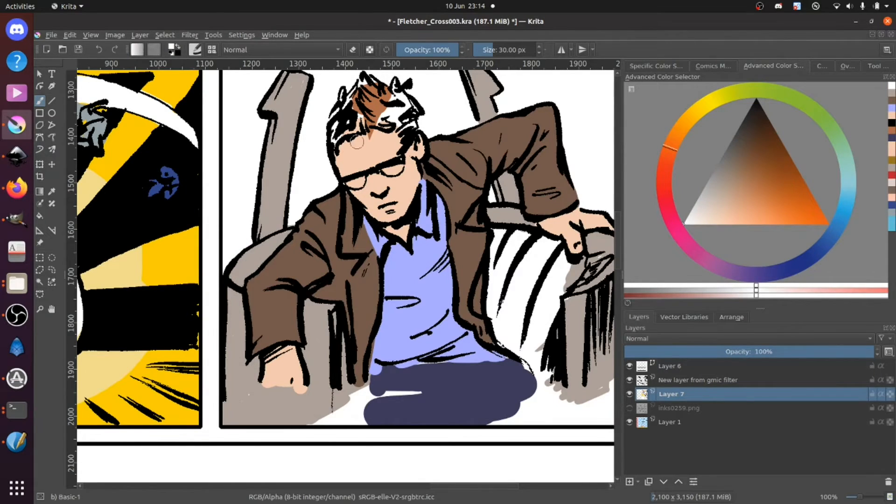
# Step: Resample the reddish hair brown and fill the seated man's hair, retouching the hairline with peach
pyautogui.keyDown('ctrl'); pyautogui.click(391, 136); pyautogui.keyUp('ctrl')
pyautogui.moveTo(381, 125)
pyautogui.mouseDown()
pyautogui.moveTo(396, 125)
pyautogui.moveTo(411, 108)
pyautogui.moveTo(393, 95)
pyautogui.moveTo(392, 113)
pyautogui.mouseUp()
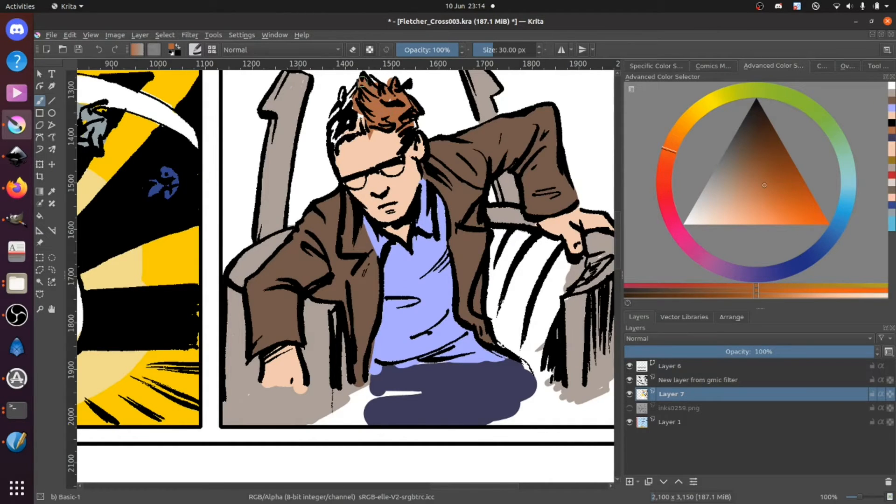
pyautogui.moveTo(354, 88)
pyautogui.mouseDown()
pyautogui.moveTo(332, 127)
pyautogui.moveTo(365, 118)
pyautogui.mouseUp()
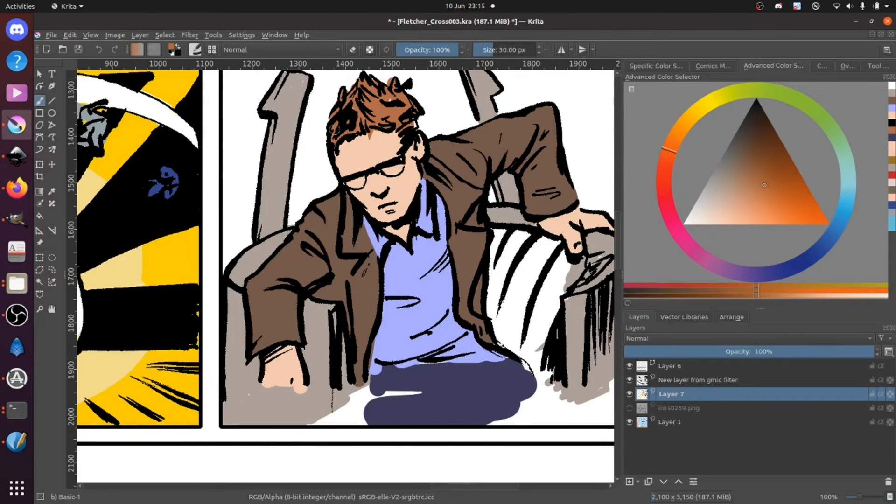
pyautogui.keyDown('ctrl'); pyautogui.click(418, 177); pyautogui.keyUp('ctrl')
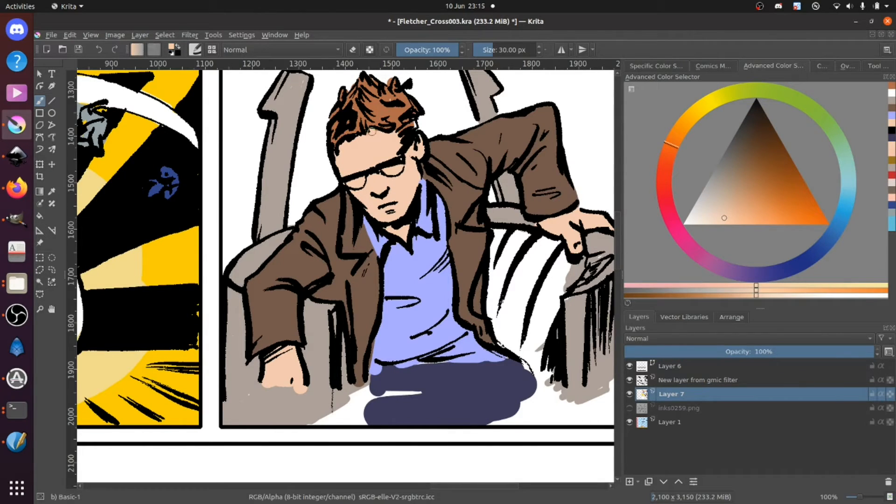
pyautogui.keyDown('ctrl'); pyautogui.click(394, 109); pyautogui.keyUp('ctrl')
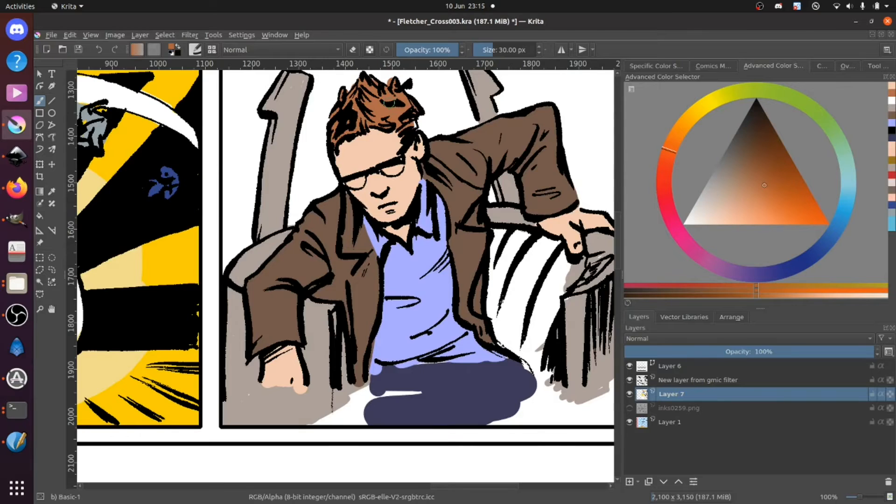
pyautogui.moveTo(413, 128); pyautogui.dragTo(414, 126)
# Step: Sample the tan inner lining from the orange chair reference and mark it on the linings of both page chairs
pyautogui.press('-')
pyautogui.press('-')
pyautogui.press('-')
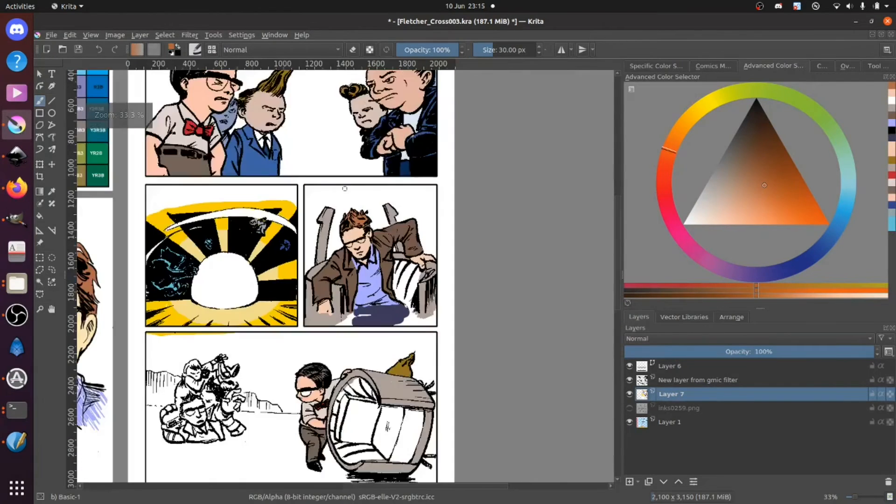
pyautogui.moveTo(233, 286); pyautogui.dragTo(378, 192)
pyautogui.moveTo(317, 226); pyautogui.dragTo(417, 145)
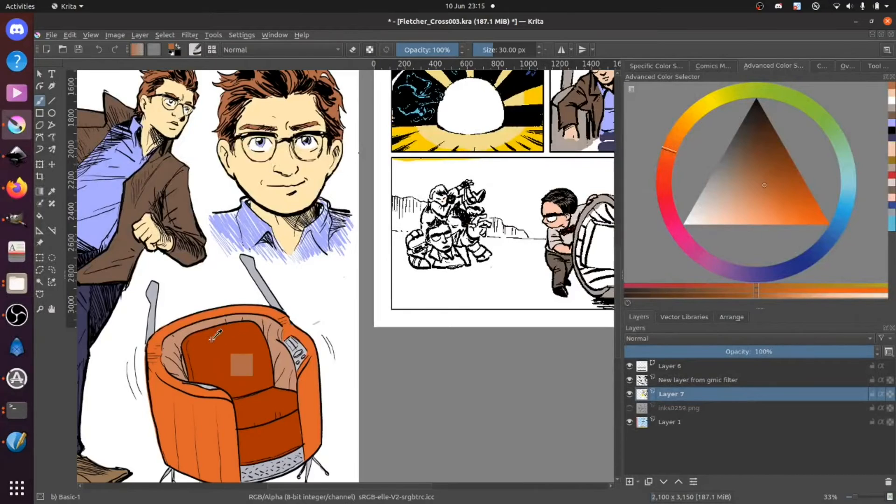
pyautogui.keyDown('ctrl'); pyautogui.click(195, 325); pyautogui.keyUp('ctrl')
pyautogui.moveTo(474, 136); pyautogui.dragTo(318, 204)
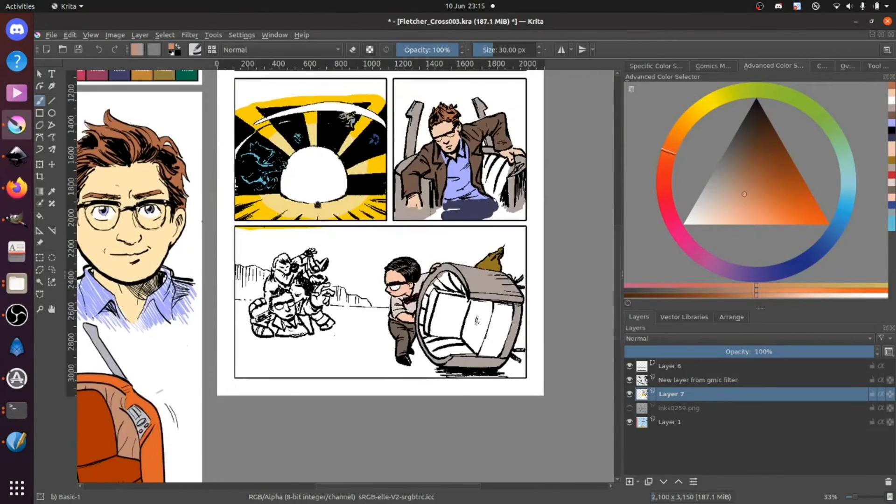
pyautogui.moveTo(497, 169); pyautogui.dragTo(487, 179)
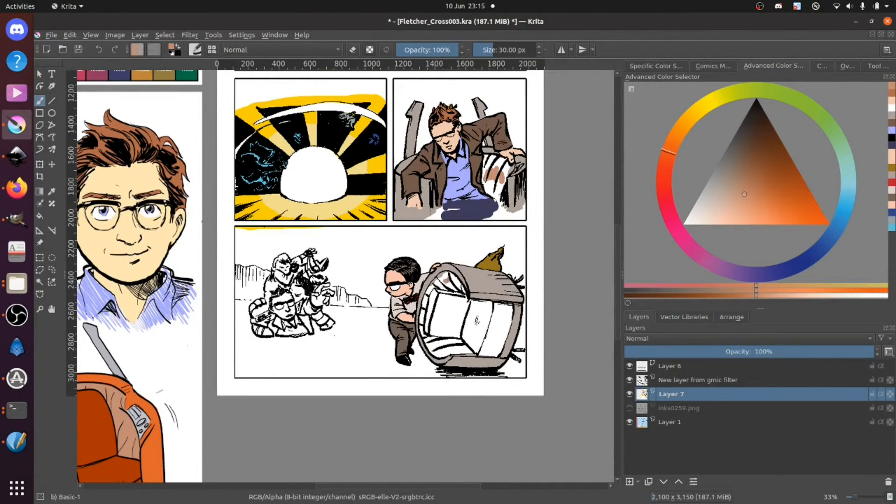
# Step: Sample the dark rust orange from the reference chair's cushion and mark it across the overturned chair's cushions
pyautogui.moveTo(221, 361); pyautogui.dragTo(294, 300)
pyautogui.keyDown('ctrl'); pyautogui.click(186, 379); pyautogui.keyUp('ctrl')
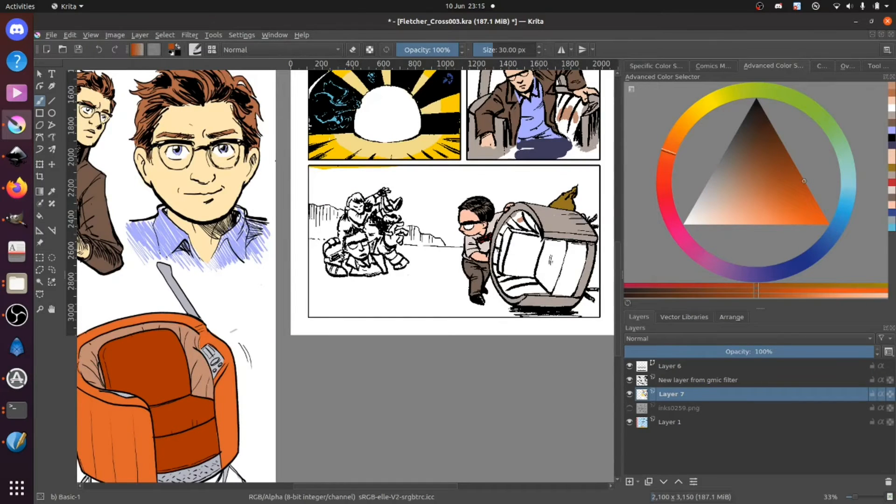
pyautogui.moveTo(504, 249); pyautogui.dragTo(558, 256)
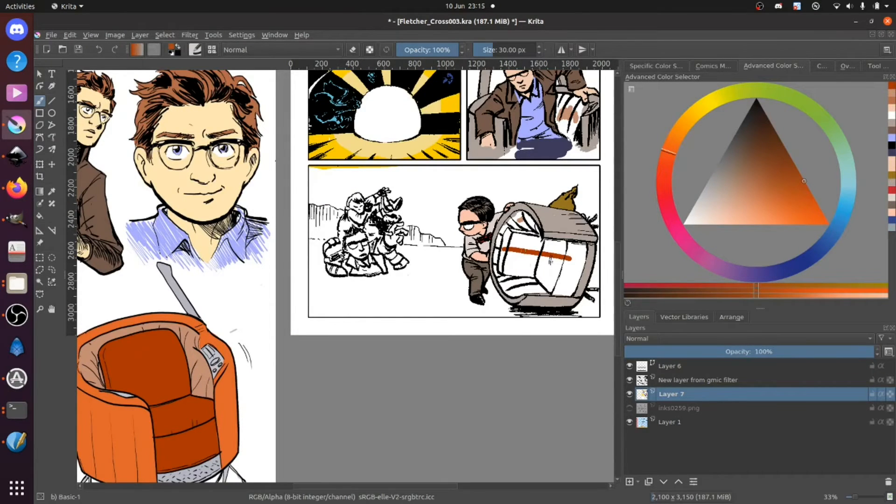
# Step: Resample the lining tan and fill the striped chair lining beside the seated man
pyautogui.moveTo(531, 160); pyautogui.dragTo(455, 240)
pyautogui.press('+')
pyautogui.press('+')
pyautogui.press('+')
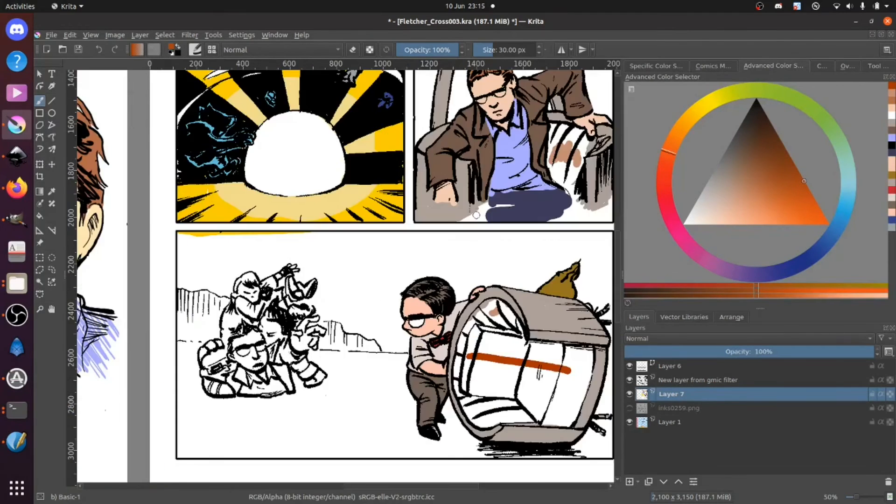
pyautogui.moveTo(607, 85)
pyautogui.mouseDown()
pyautogui.moveTo(466, 171)
pyautogui.moveTo(312, 234)
pyautogui.mouseUp()
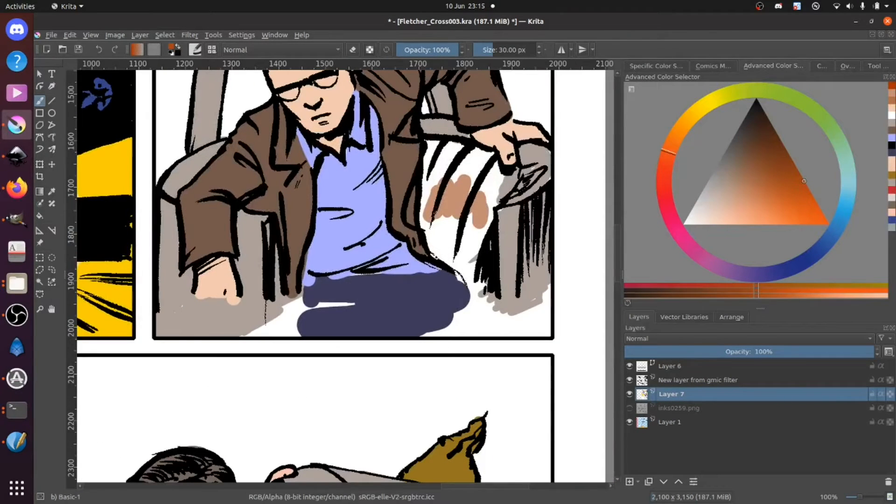
pyautogui.keyDown('ctrl'); pyautogui.click(482, 209); pyautogui.keyUp('ctrl')
pyautogui.moveTo(488, 183)
pyautogui.mouseDown()
pyautogui.moveTo(517, 180)
pyautogui.moveTo(512, 170)
pyautogui.moveTo(494, 204)
pyautogui.moveTo(473, 276)
pyautogui.moveTo(478, 285)
pyautogui.moveTo(429, 244)
pyautogui.moveTo(426, 145)
pyautogui.moveTo(491, 155)
pyautogui.moveTo(492, 210)
pyautogui.moveTo(469, 240)
pyautogui.moveTo(461, 259)
pyautogui.moveTo(469, 240)
pyautogui.moveTo(468, 265)
pyautogui.moveTo(464, 215)
pyautogui.moveTo(443, 244)
pyautogui.moveTo(436, 193)
pyautogui.mouseUp()
pyautogui.moveTo(436, 155)
pyautogui.mouseDown()
pyautogui.moveTo(474, 184)
pyautogui.moveTo(442, 137)
pyautogui.mouseUp()
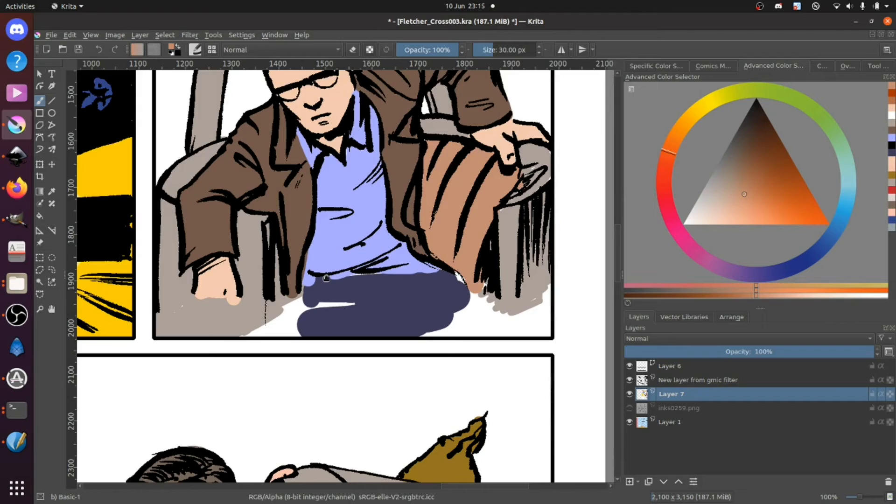
# Step: Fill the overturned chair's inner lining with the tan, from the arched top around to the striped lower section
pyautogui.moveTo(326, 278); pyautogui.dragTo(338, 181)
pyautogui.moveTo(327, 296); pyautogui.dragTo(331, 248)
pyautogui.moveTo(317, 310)
pyautogui.mouseDown()
pyautogui.moveTo(399, 334)
pyautogui.moveTo(362, 284)
pyautogui.moveTo(398, 310)
pyautogui.moveTo(398, 331)
pyautogui.moveTo(353, 281)
pyautogui.moveTo(293, 332)
pyautogui.mouseUp()
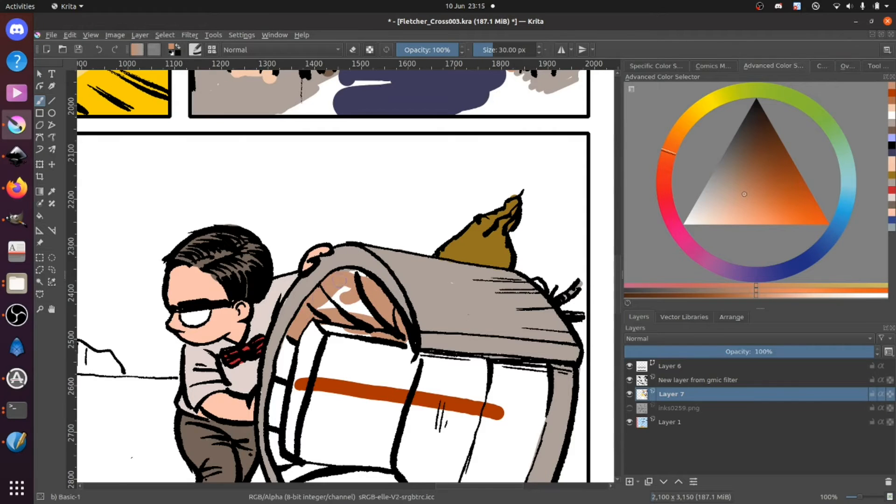
pyautogui.moveTo(365, 287)
pyautogui.mouseDown()
pyautogui.moveTo(327, 305)
pyautogui.moveTo(371, 317)
pyautogui.moveTo(361, 254)
pyautogui.mouseUp()
pyautogui.moveTo(304, 294)
pyautogui.mouseDown()
pyautogui.moveTo(310, 261)
pyautogui.moveTo(329, 255)
pyautogui.moveTo(298, 303)
pyautogui.mouseUp()
pyautogui.moveTo(295, 341)
pyautogui.mouseDown()
pyautogui.moveTo(322, 425)
pyautogui.moveTo(346, 443)
pyautogui.moveTo(373, 430)
pyautogui.moveTo(335, 407)
pyautogui.moveTo(312, 370)
pyautogui.moveTo(340, 424)
pyautogui.moveTo(359, 436)
pyautogui.mouseUp()
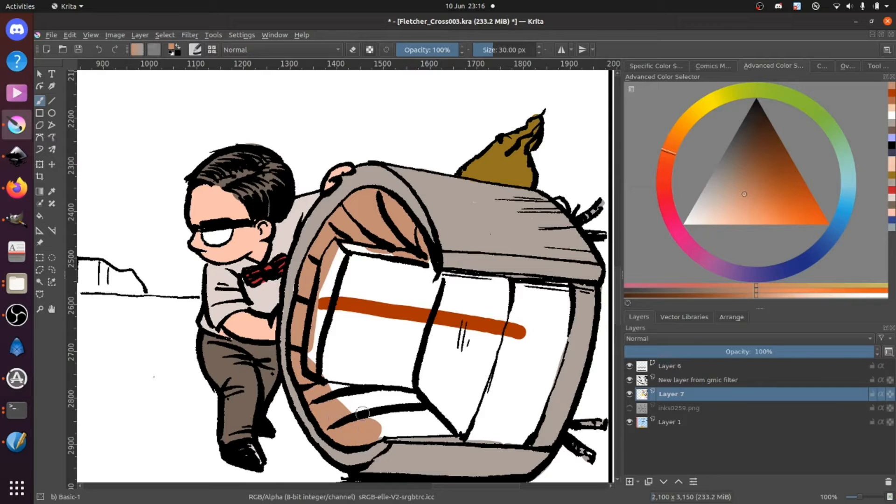
pyautogui.moveTo(330, 390)
pyautogui.mouseDown()
pyautogui.moveTo(413, 394)
pyautogui.moveTo(436, 426)
pyautogui.moveTo(385, 436)
pyautogui.moveTo(418, 420)
pyautogui.moveTo(371, 409)
pyautogui.moveTo(402, 409)
pyautogui.mouseUp()
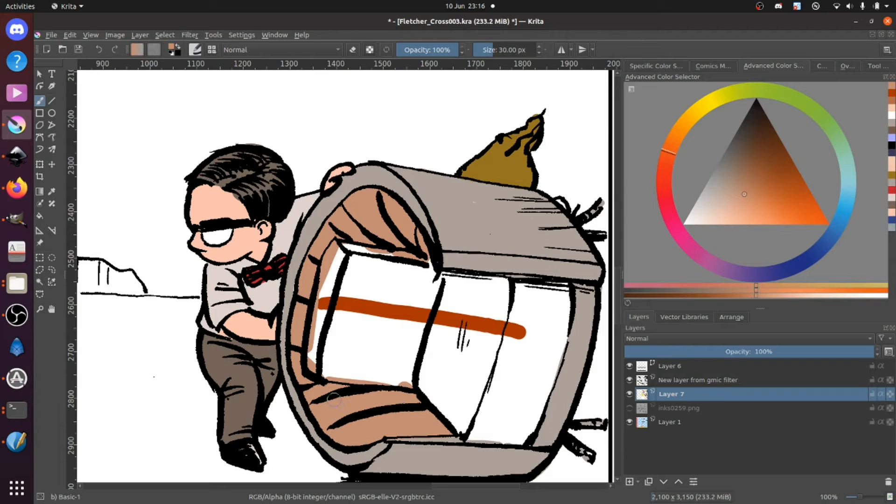
# Step: Resample the rust orange, fill the overturned chair's back cushion and edge its seat cushions
pyautogui.keyDown('ctrl'); pyautogui.click(370, 303); pyautogui.keyUp('ctrl')
pyautogui.moveTo(331, 275)
pyautogui.mouseDown()
pyautogui.moveTo(333, 259)
pyautogui.moveTo(324, 281)
pyautogui.moveTo(334, 252)
pyautogui.moveTo(416, 259)
pyautogui.moveTo(379, 257)
pyautogui.moveTo(327, 315)
pyautogui.moveTo(319, 304)
pyautogui.moveTo(314, 343)
pyautogui.moveTo(314, 361)
pyautogui.moveTo(340, 373)
pyautogui.moveTo(323, 374)
pyautogui.moveTo(410, 381)
pyautogui.mouseUp()
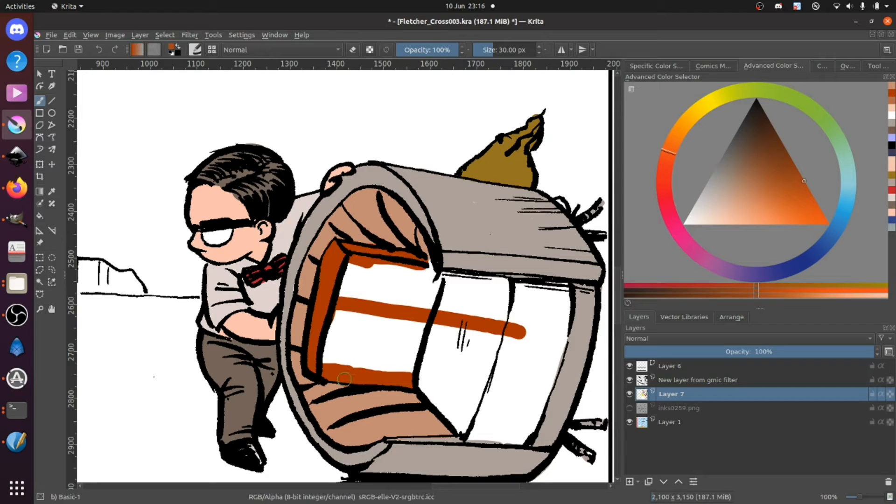
pyautogui.moveTo(439, 312)
pyautogui.mouseDown()
pyautogui.moveTo(413, 335)
pyautogui.moveTo(400, 291)
pyautogui.moveTo(377, 297)
pyautogui.moveTo(353, 288)
pyautogui.moveTo(330, 355)
pyautogui.moveTo(324, 339)
pyautogui.moveTo(353, 261)
pyautogui.moveTo(362, 280)
pyautogui.moveTo(384, 261)
pyautogui.moveTo(429, 270)
pyautogui.moveTo(422, 261)
pyautogui.moveTo(431, 283)
pyautogui.moveTo(400, 289)
pyautogui.moveTo(432, 286)
pyautogui.moveTo(416, 281)
pyautogui.moveTo(460, 284)
pyautogui.moveTo(431, 277)
pyautogui.moveTo(561, 287)
pyautogui.moveTo(537, 405)
pyautogui.moveTo(541, 363)
pyautogui.mouseUp()
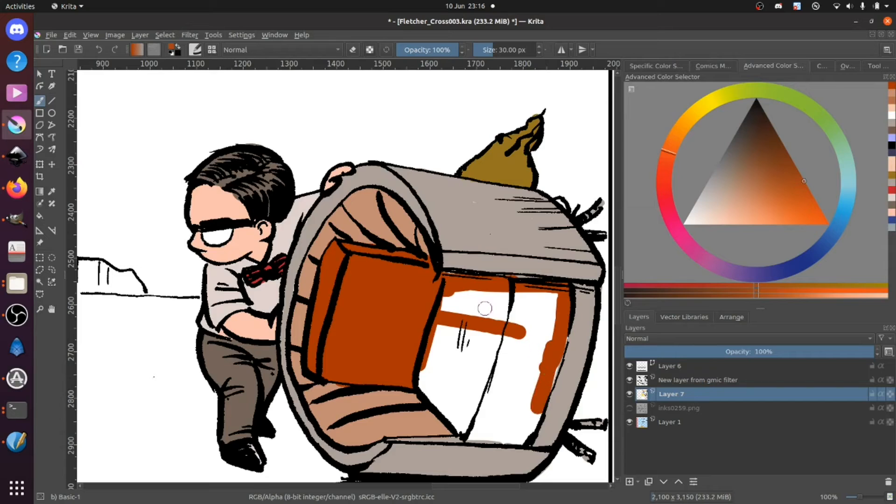
pyautogui.moveTo(422, 373)
pyautogui.mouseDown()
pyautogui.moveTo(463, 430)
pyautogui.moveTo(481, 432)
pyautogui.moveTo(473, 438)
pyautogui.moveTo(524, 439)
pyautogui.moveTo(543, 386)
pyautogui.mouseUp()
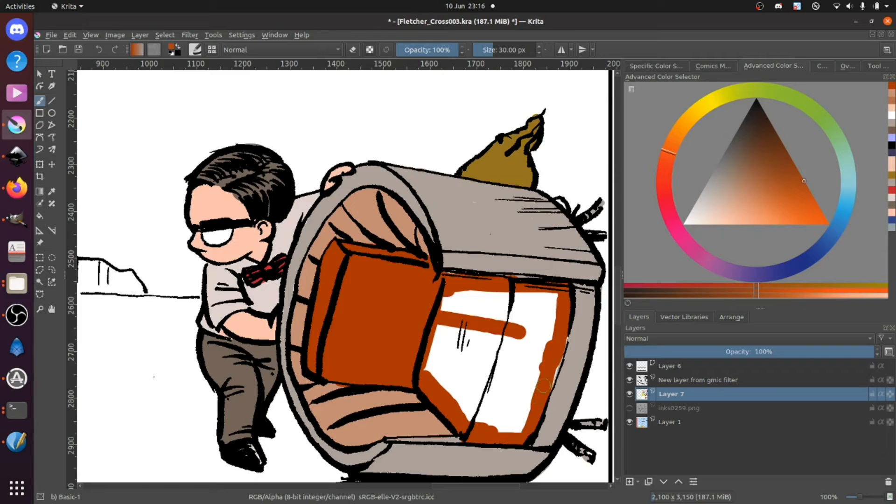
pyautogui.moveTo(554, 341)
pyautogui.mouseDown()
pyautogui.moveTo(540, 400)
pyautogui.moveTo(543, 374)
pyautogui.moveTo(531, 354)
pyautogui.mouseUp()
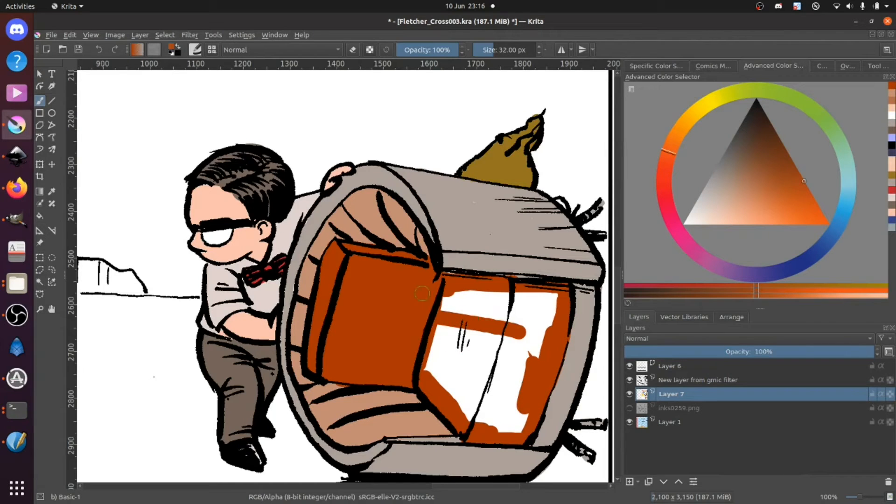
# Step: Enlarge the brush and fill the remaining white inside the overturned chair's seat cushions with rust orange
pyautogui.press(']')
pyautogui.press(']')
pyautogui.press(']')
pyautogui.press(']')
pyautogui.press(']')
pyautogui.press(']')
pyautogui.press(']')
pyautogui.press(']')
pyautogui.press(']')
pyautogui.press(']')
pyautogui.press(']')
pyautogui.press(']')
pyautogui.press(']')
pyautogui.press(']')
pyautogui.moveTo(452, 301)
pyautogui.mouseDown()
pyautogui.moveTo(544, 304)
pyautogui.moveTo(517, 406)
pyautogui.moveTo(490, 420)
pyautogui.moveTo(483, 412)
pyautogui.moveTo(500, 315)
pyautogui.moveTo(461, 399)
pyautogui.moveTo(444, 326)
pyautogui.moveTo(427, 369)
pyautogui.mouseUp()
# Step: Reduce the brush to 51 px, choose a dark green and rough in the ground between the heap of people and the chair
pyautogui.press('[')
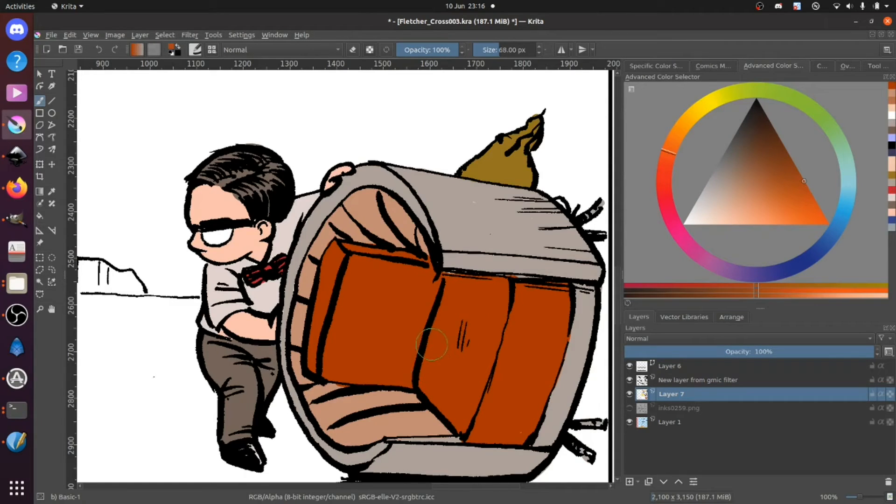
pyautogui.press('[')
pyautogui.press('[')
pyautogui.press('[')
pyautogui.press('[')
pyautogui.press('[')
pyautogui.press('[')
pyautogui.press('[')
pyautogui.press('-')
pyautogui.press('-')
pyautogui.press('-')
pyautogui.press('-')
pyautogui.press('-')
pyautogui.press('-')
pyautogui.press('-')
pyautogui.press('-')
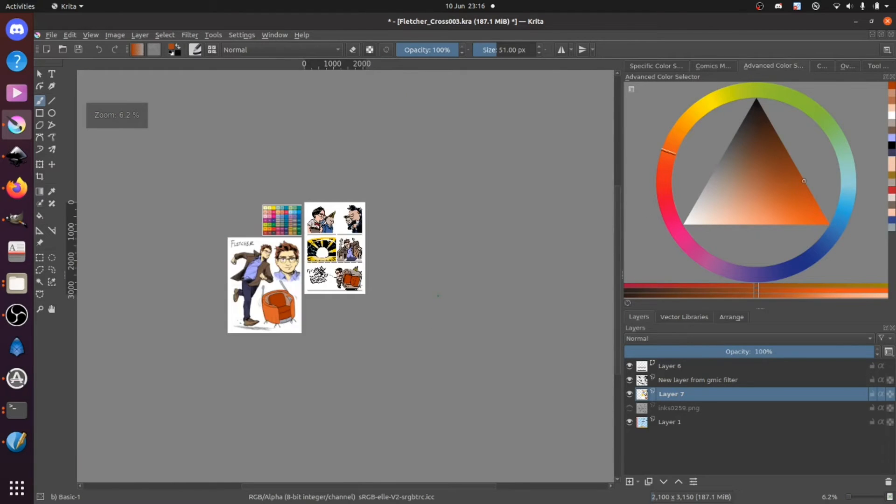
pyautogui.press('+')
pyautogui.press('+')
pyautogui.press('+')
pyautogui.press('+')
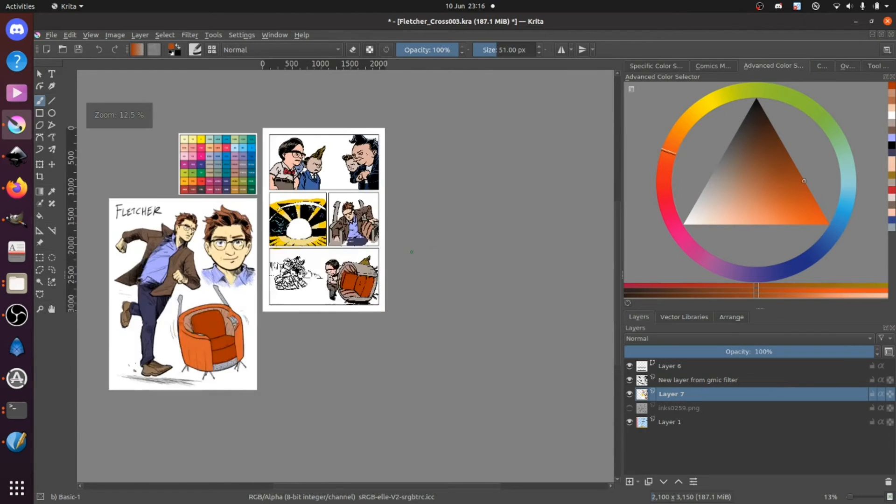
pyautogui.press('+')
pyautogui.press('+')
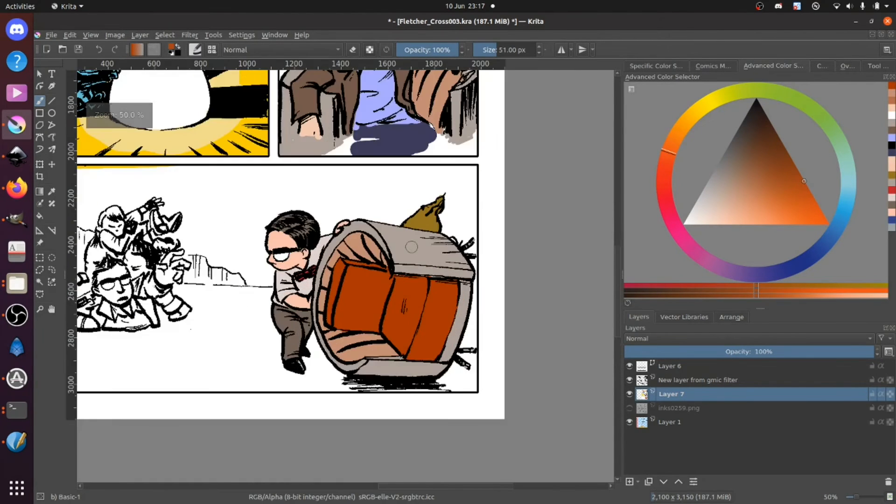
pyautogui.moveTo(237, 309); pyautogui.dragTo(424, 307)
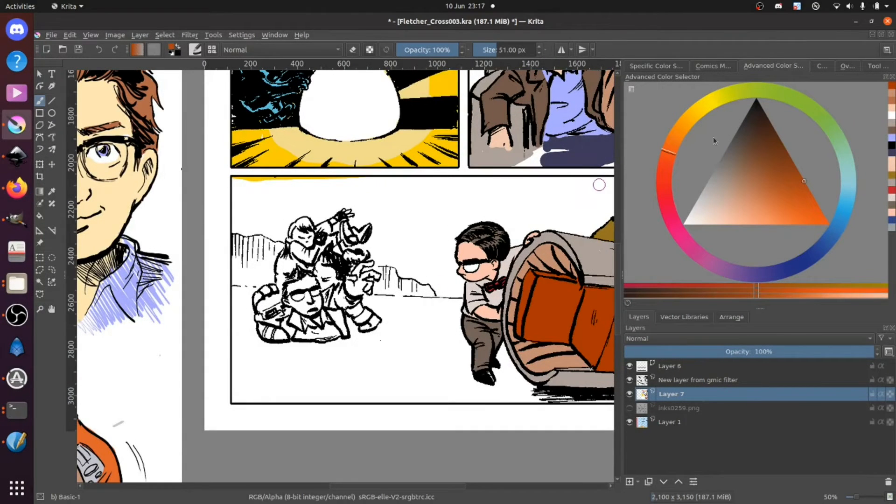
pyautogui.click(810, 114)
pyautogui.click(768, 162)
pyautogui.moveTo(373, 362)
pyautogui.mouseDown()
pyautogui.moveTo(382, 380)
pyautogui.moveTo(370, 391)
pyautogui.moveTo(374, 363)
pyautogui.moveTo(355, 356)
pyautogui.moveTo(402, 337)
pyautogui.moveTo(368, 328)
pyautogui.moveTo(399, 310)
pyautogui.moveTo(375, 305)
pyautogui.moveTo(407, 305)
pyautogui.moveTo(379, 300)
pyautogui.moveTo(444, 306)
pyautogui.mouseUp()
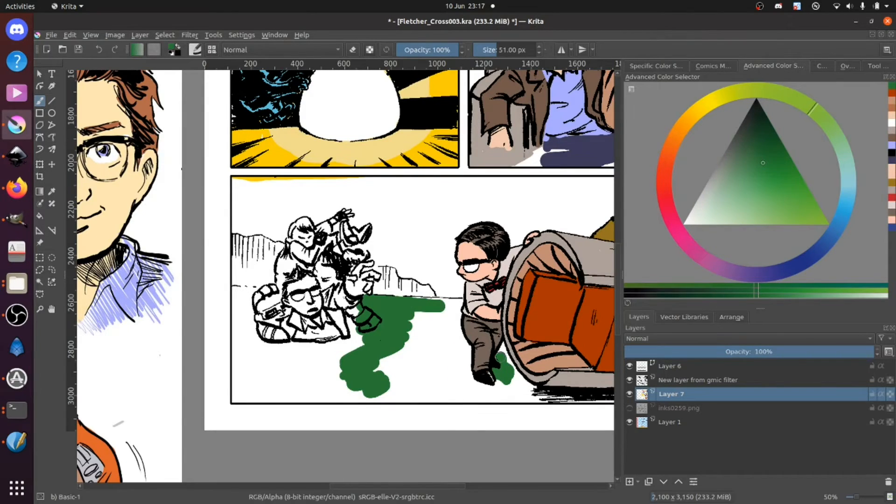
# Step: Extend the dark green along the bottom panel's lower border and horizon and across the lower part of the heap of people
pyautogui.moveTo(513, 378)
pyautogui.mouseDown()
pyautogui.moveTo(541, 395)
pyautogui.moveTo(593, 401)
pyautogui.moveTo(392, 396)
pyautogui.moveTo(404, 383)
pyautogui.moveTo(261, 387)
pyautogui.moveTo(238, 383)
pyautogui.moveTo(248, 357)
pyautogui.mouseUp()
pyautogui.moveTo(250, 320)
pyautogui.mouseDown()
pyautogui.moveTo(229, 293)
pyautogui.moveTo(455, 305)
pyautogui.mouseUp()
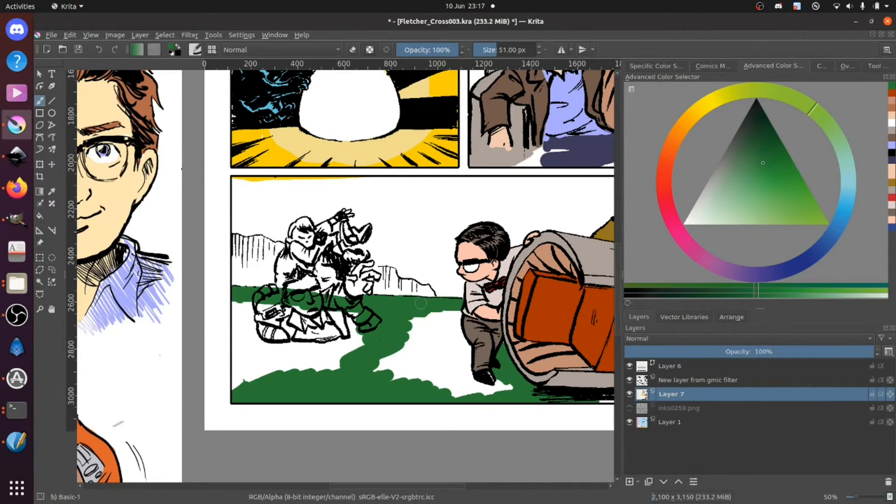
pyautogui.moveTo(239, 331)
pyautogui.mouseDown()
pyautogui.moveTo(236, 403)
pyautogui.moveTo(247, 308)
pyautogui.moveTo(276, 368)
pyautogui.moveTo(294, 327)
pyautogui.moveTo(324, 374)
pyautogui.moveTo(344, 364)
pyautogui.moveTo(357, 331)
pyautogui.mouseUp()
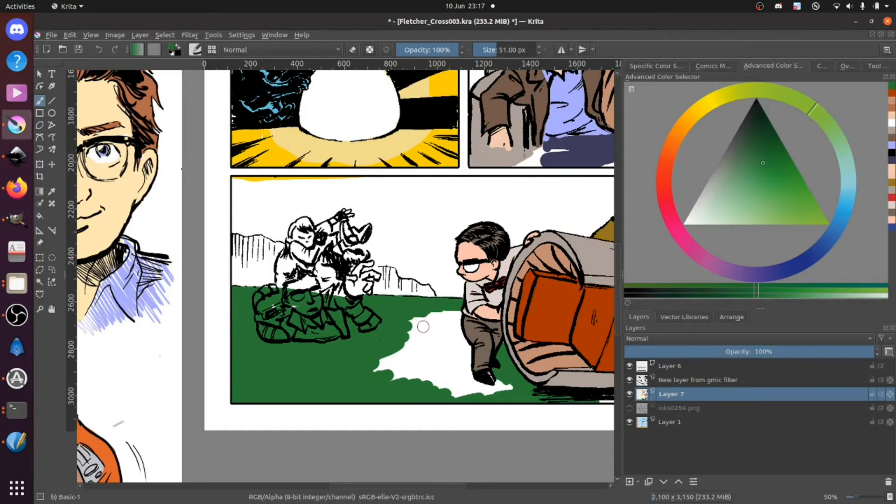
pyautogui.moveTo(456, 311); pyautogui.dragTo(455, 333)
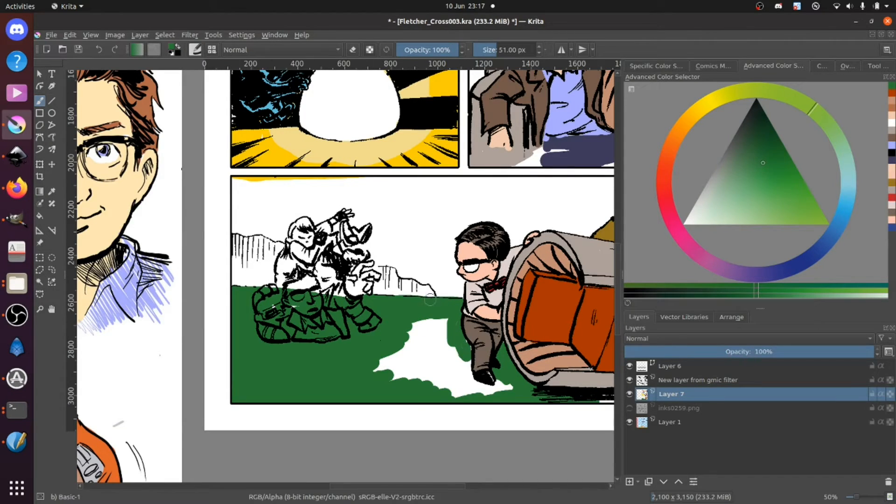
# Step: Paint the background hills and the ground beyond the chair dark green, and fill the white gaps beside the pushing man
pyautogui.moveTo(246, 282)
pyautogui.mouseDown()
pyautogui.moveTo(244, 273)
pyautogui.moveTo(280, 281)
pyautogui.moveTo(279, 258)
pyautogui.moveTo(259, 241)
pyautogui.moveTo(243, 242)
pyautogui.moveTo(252, 267)
pyautogui.mouseUp()
pyautogui.moveTo(347, 280)
pyautogui.mouseDown()
pyautogui.moveTo(375, 269)
pyautogui.moveTo(352, 273)
pyautogui.mouseUp()
pyautogui.moveTo(392, 276)
pyautogui.mouseDown()
pyautogui.moveTo(425, 292)
pyautogui.moveTo(359, 285)
pyautogui.moveTo(399, 293)
pyautogui.moveTo(389, 307)
pyautogui.moveTo(229, 304)
pyautogui.mouseUp()
pyautogui.moveTo(505, 321)
pyautogui.mouseDown()
pyautogui.moveTo(501, 349)
pyautogui.moveTo(496, 357)
pyautogui.moveTo(495, 342)
pyautogui.moveTo(472, 391)
pyautogui.moveTo(436, 404)
pyautogui.moveTo(475, 383)
pyautogui.moveTo(422, 404)
pyautogui.moveTo(488, 379)
pyautogui.moveTo(494, 352)
pyautogui.moveTo(497, 391)
pyautogui.mouseUp()
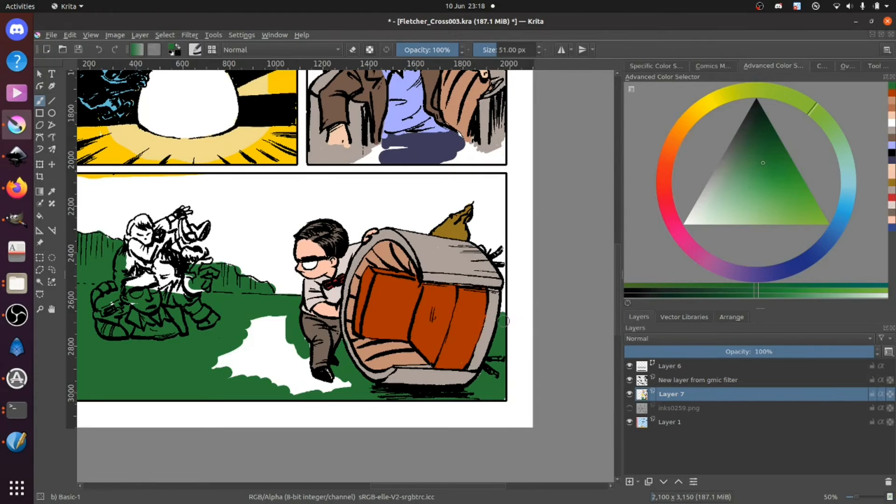
pyautogui.moveTo(273, 321)
pyautogui.mouseDown()
pyautogui.moveTo(235, 336)
pyautogui.moveTo(250, 333)
pyautogui.moveTo(285, 370)
pyautogui.moveTo(260, 385)
pyautogui.moveTo(322, 387)
pyautogui.moveTo(310, 397)
pyautogui.moveTo(332, 381)
pyautogui.moveTo(349, 384)
pyautogui.moveTo(306, 374)
pyautogui.moveTo(301, 342)
pyautogui.mouseUp()
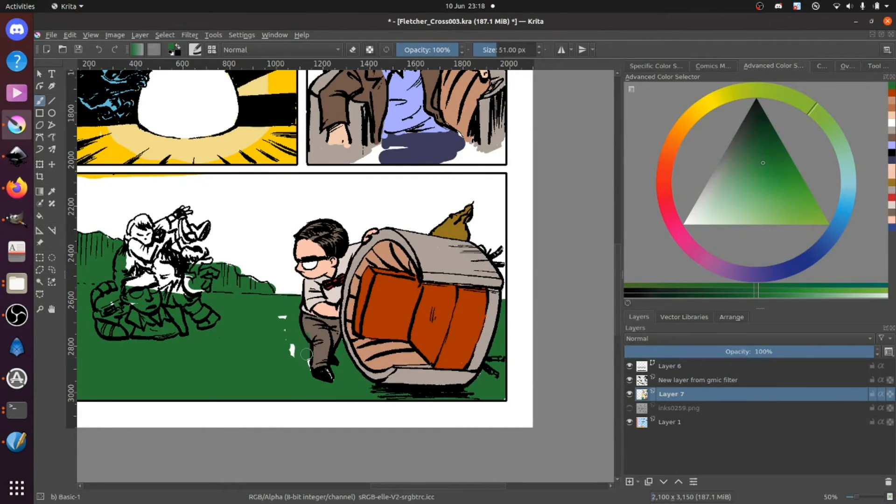
pyautogui.moveTo(213, 341); pyautogui.dragTo(300, 323)
# Step: Flood-fill the bottom panel's ground and hills with a brighter green and replace it with a pale grey-green
pyautogui.click(775, 190)
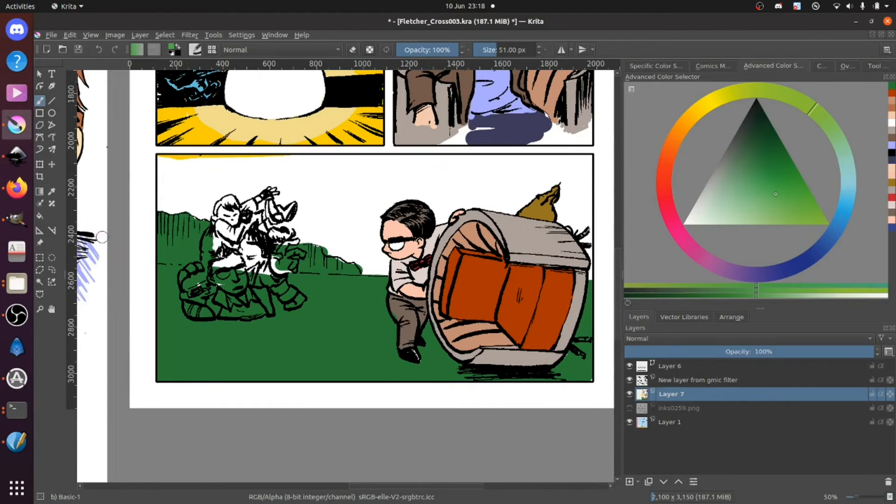
pyautogui.click(40, 216)
pyautogui.click(316, 379)
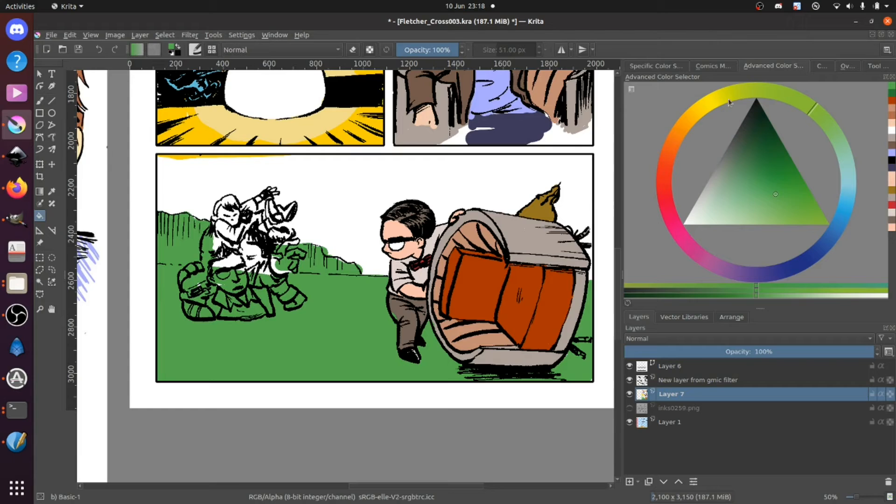
pyautogui.click(747, 209)
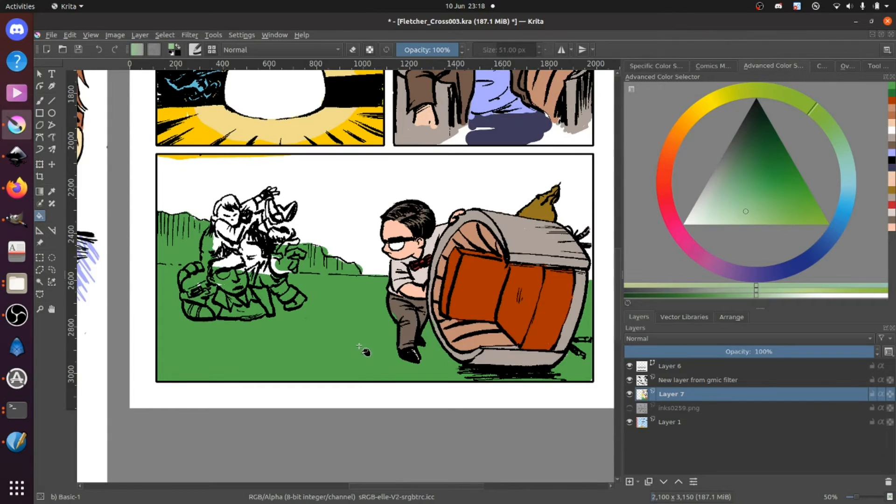
pyautogui.click(371, 373)
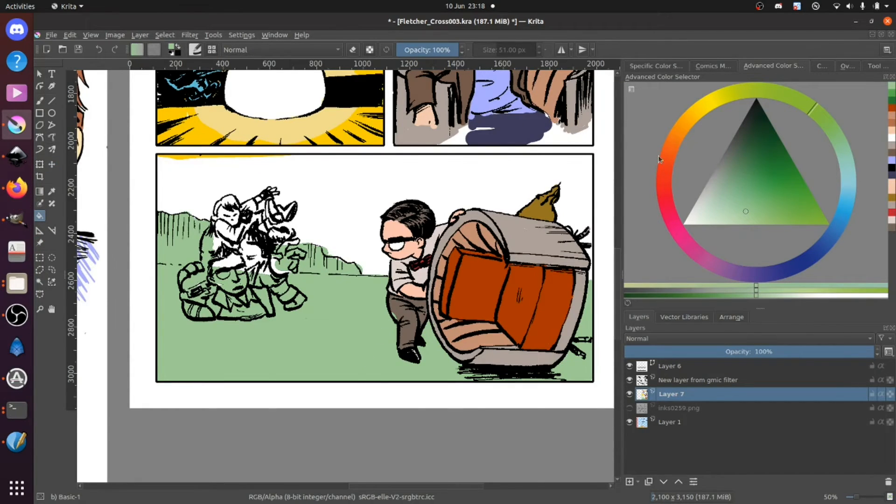
# Step: Choose a slightly deeper green, paint a curved slope line across the ground and flood-fill the area on its chair side
pyautogui.click(751, 204)
pyautogui.moveTo(752, 203); pyautogui.dragTo(755, 198)
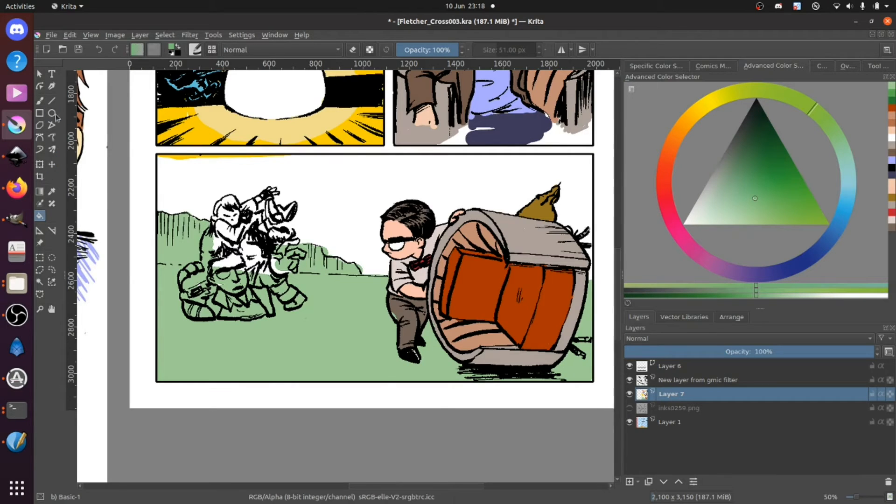
pyautogui.click(39, 101)
pyautogui.moveTo(373, 279)
pyautogui.mouseDown()
pyautogui.moveTo(293, 313)
pyautogui.moveTo(212, 384)
pyautogui.mouseUp()
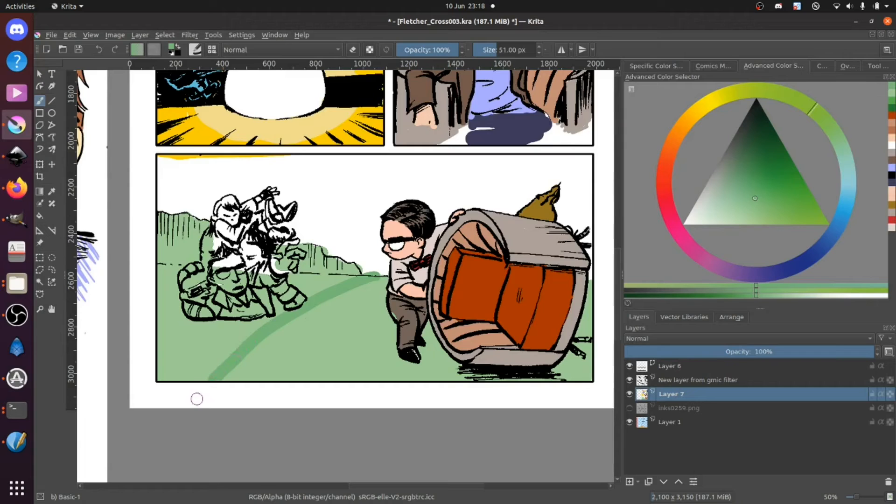
pyautogui.click(40, 215)
pyautogui.click(286, 373)
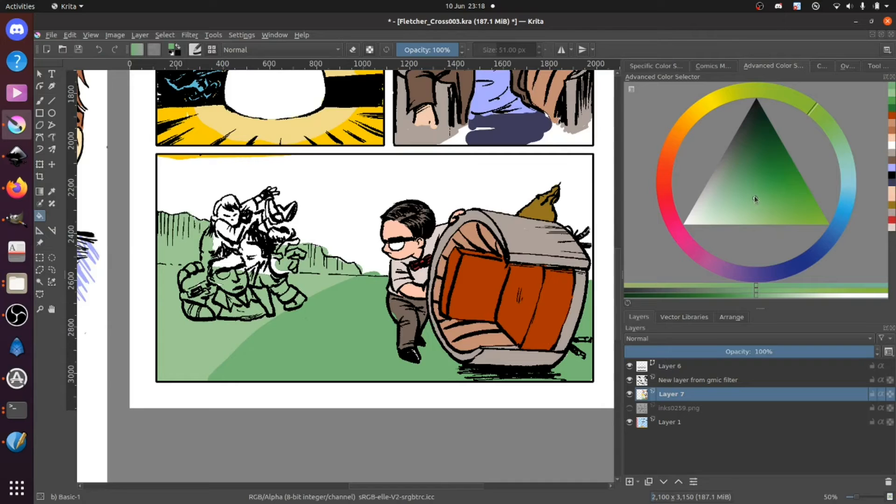
# Step: Shift the green to a more muted, yellower tone and flood-fill the darker slope with it
pyautogui.click(755, 195)
pyautogui.keyDown('ctrl'); pyautogui.click(223, 348); pyautogui.keyUp('ctrl')
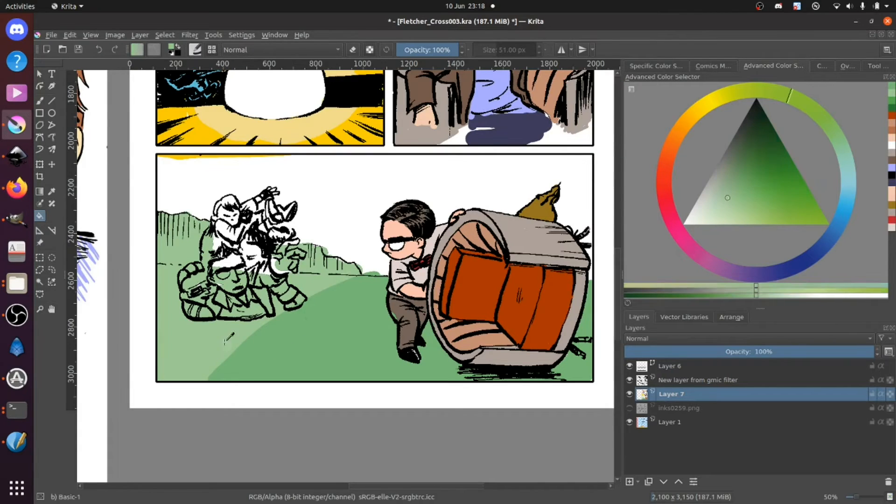
pyautogui.click(728, 196)
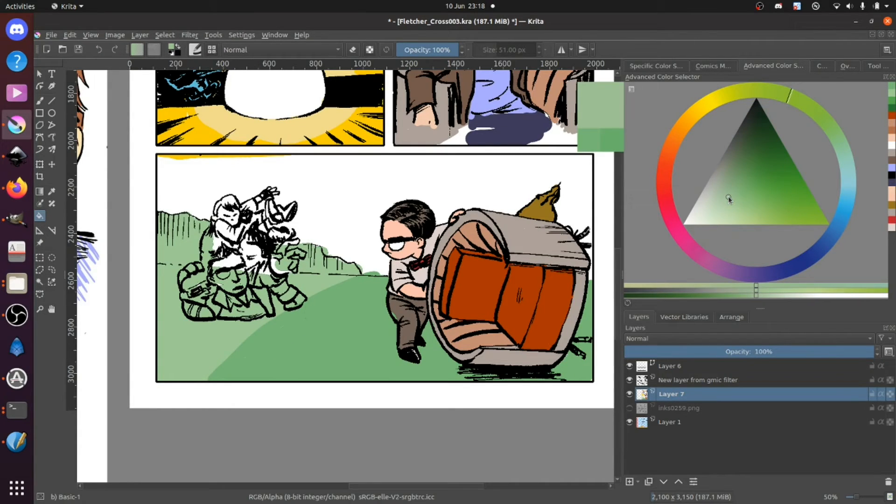
pyautogui.click(729, 192)
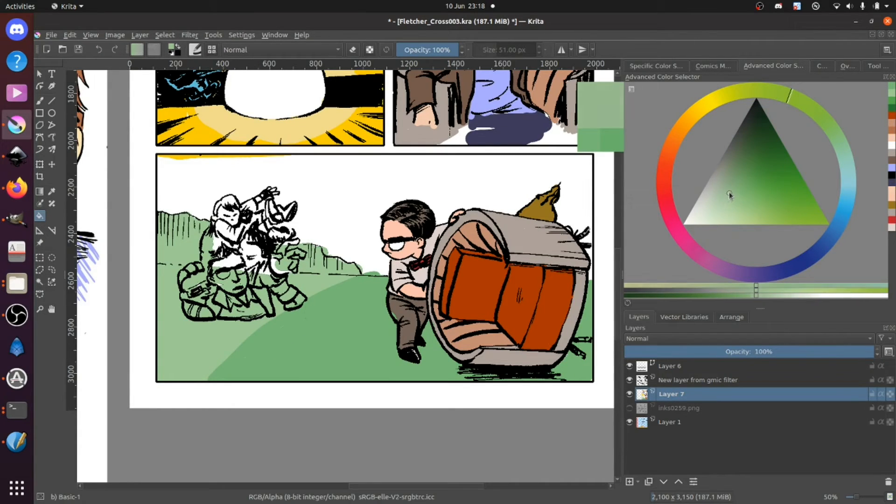
pyautogui.click(319, 358)
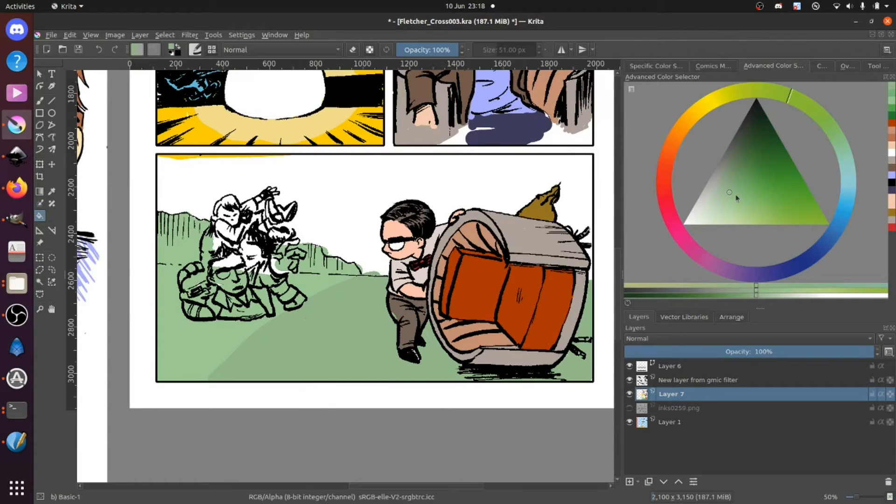
# Step: Choose a darker muted green, paint a second slope line up to the pushing man's legs and flood-fill the ground beyond it
pyautogui.moveTo(727, 190); pyautogui.dragTo(735, 187)
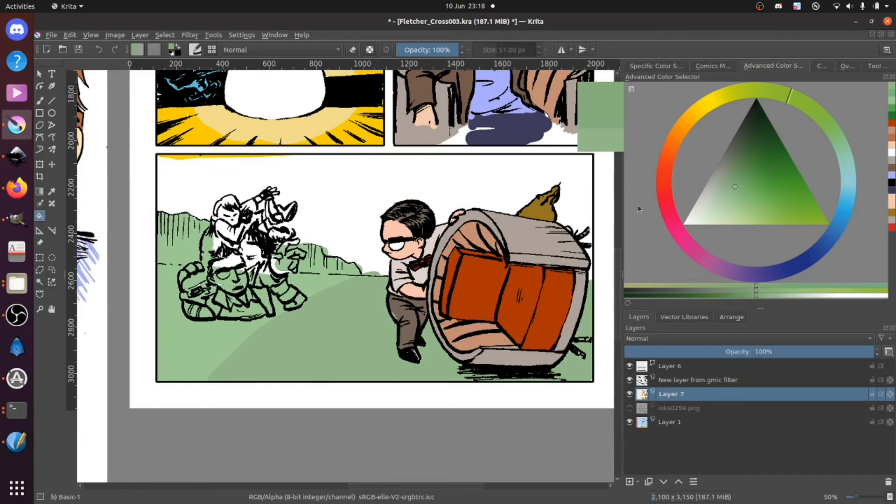
pyautogui.click(44, 102)
pyautogui.moveTo(343, 387); pyautogui.dragTo(392, 343)
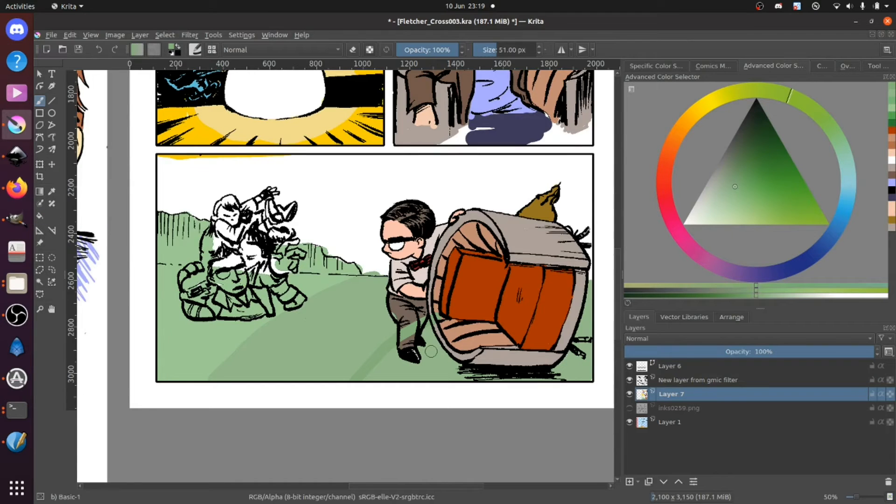
pyautogui.press('f')
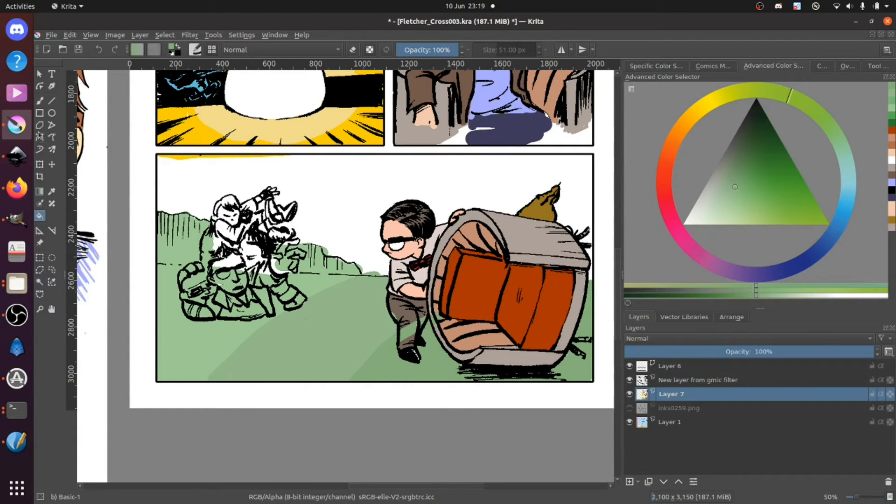
# Step: Resample the pushing man's grey-brown trousers and repaint the legs where the green stroke crossed them
pyautogui.keyDown('ctrl'); pyautogui.click(400, 305); pyautogui.keyUp('ctrl')
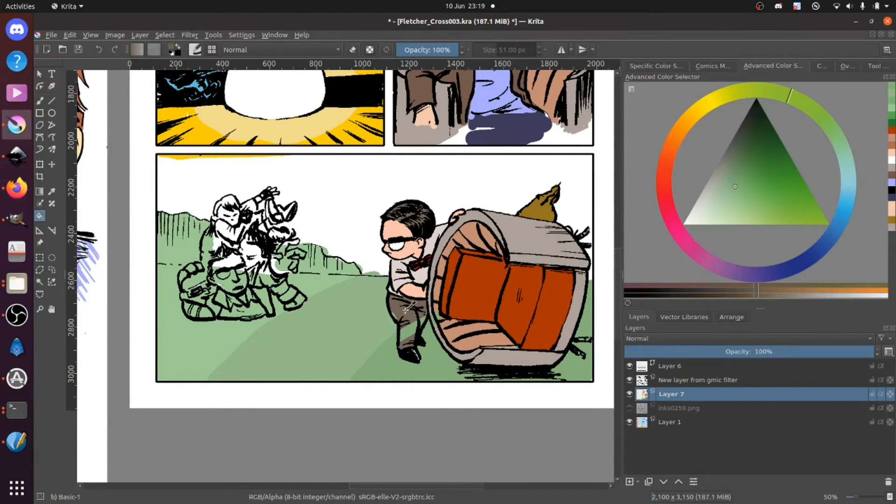
pyautogui.click(40, 100)
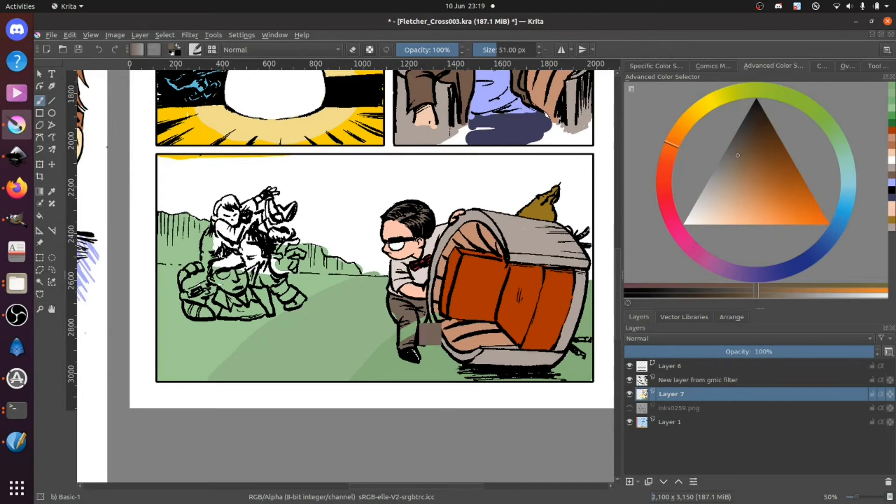
pyautogui.moveTo(403, 336)
pyautogui.mouseDown()
pyautogui.moveTo(426, 305)
pyautogui.moveTo(416, 327)
pyautogui.mouseUp()
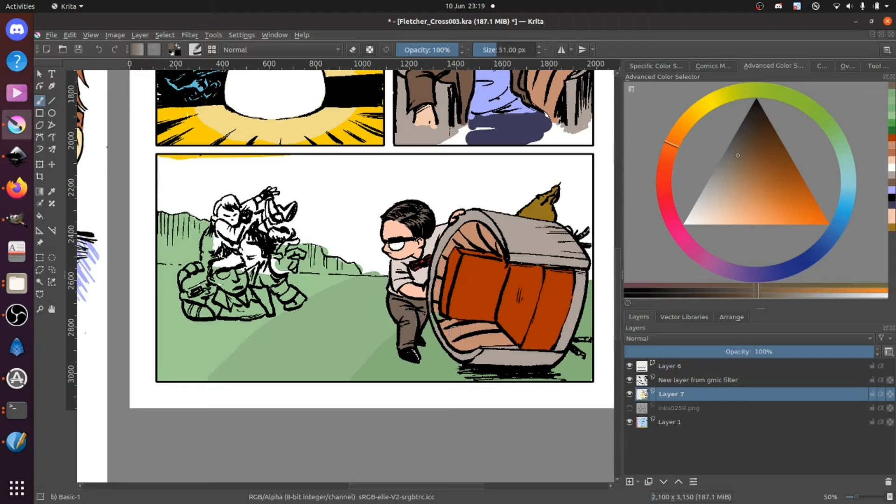
# Step: Sample the chair's tan interior colour and paint over the stray green at the lower edge of its wooden lining
pyautogui.press('1')
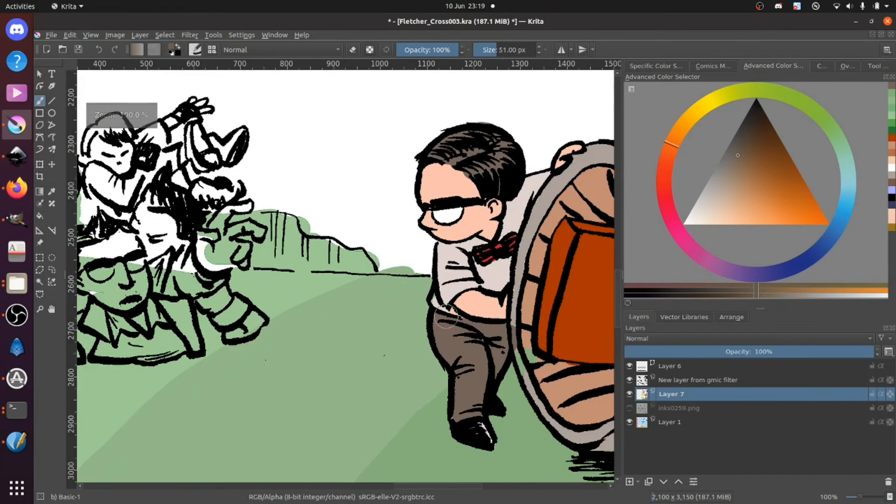
pyautogui.moveTo(361, 310); pyautogui.dragTo(245, 315)
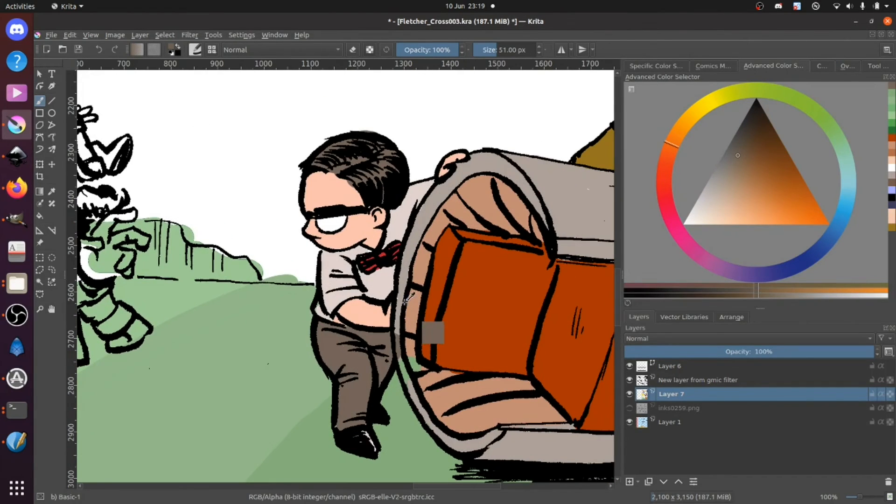
pyautogui.keyDown('ctrl'); pyautogui.click(396, 332); pyautogui.keyUp('ctrl')
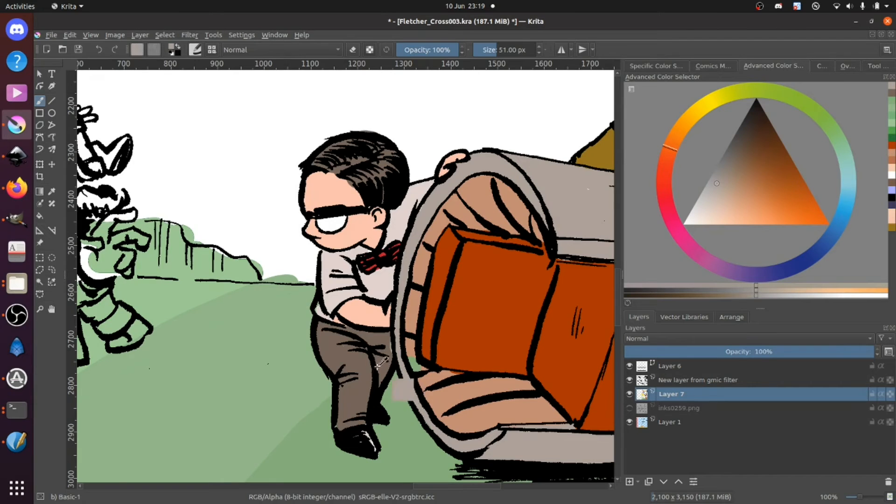
pyautogui.keyDown('ctrl'); pyautogui.click(381, 352); pyautogui.keyUp('ctrl')
pyautogui.keyDown('ctrl'); pyautogui.click(427, 343); pyautogui.keyUp('ctrl')
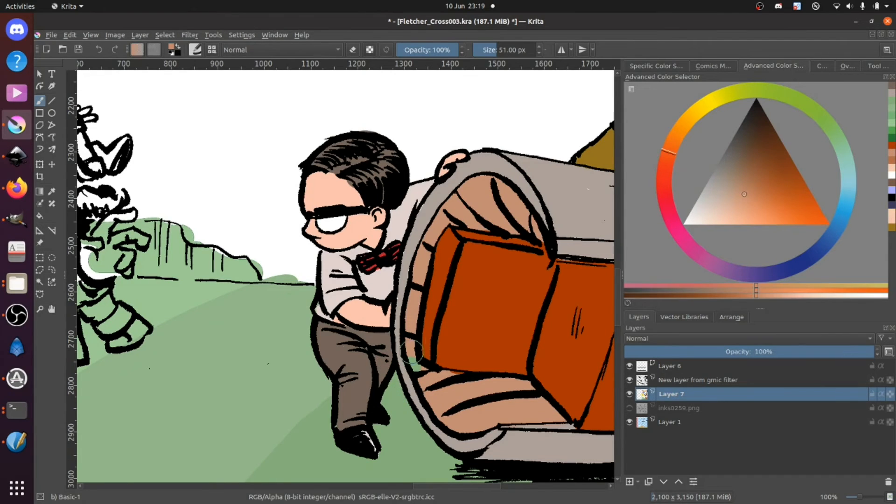
pyautogui.moveTo(422, 369); pyautogui.dragTo(471, 379)
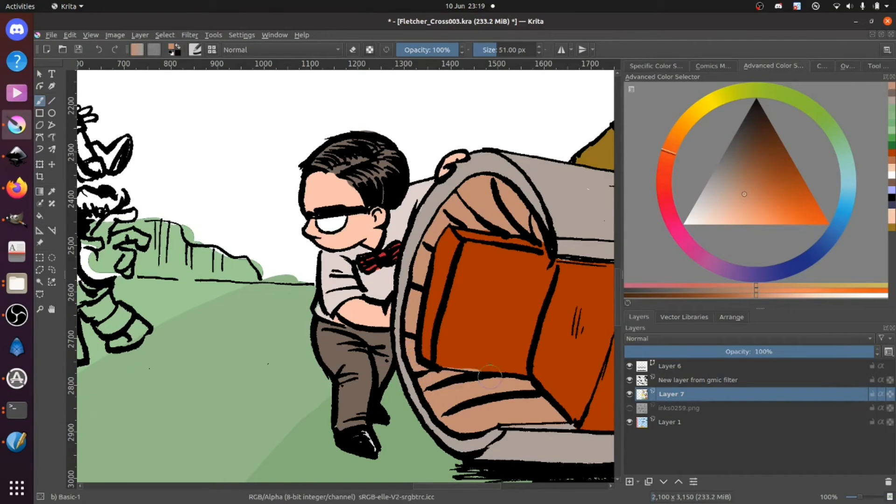
# Step: Resample the chair's orange-red and tan and touch up the cushion's lower and upper edges
pyautogui.keyDown('ctrl'); pyautogui.click(478, 341); pyautogui.keyUp('ctrl')
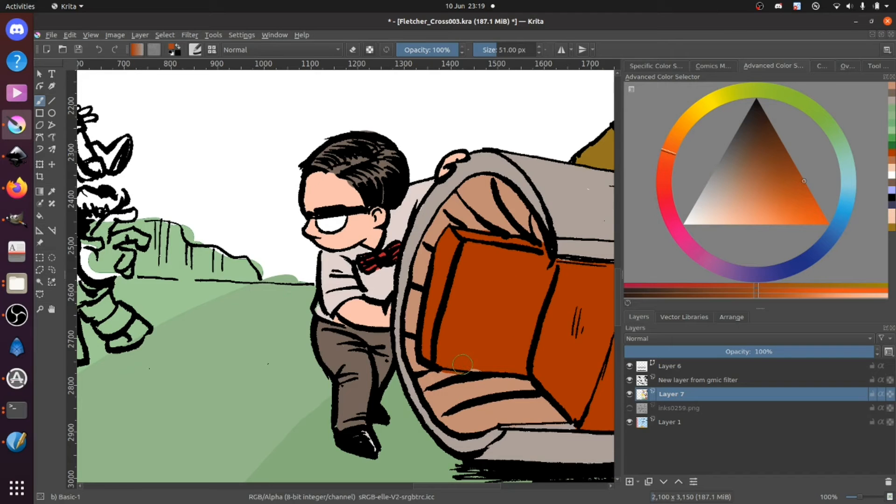
pyautogui.keyDown('ctrl'); pyautogui.click(496, 420); pyautogui.keyUp('ctrl')
pyautogui.moveTo(439, 380); pyautogui.dragTo(442, 379)
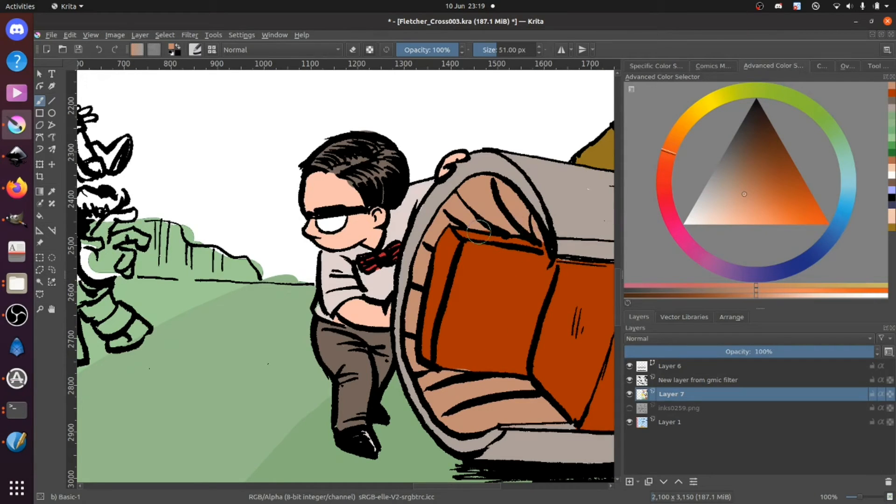
pyautogui.moveTo(516, 225); pyautogui.dragTo(403, 218)
pyautogui.moveTo(497, 236); pyautogui.dragTo(529, 306)
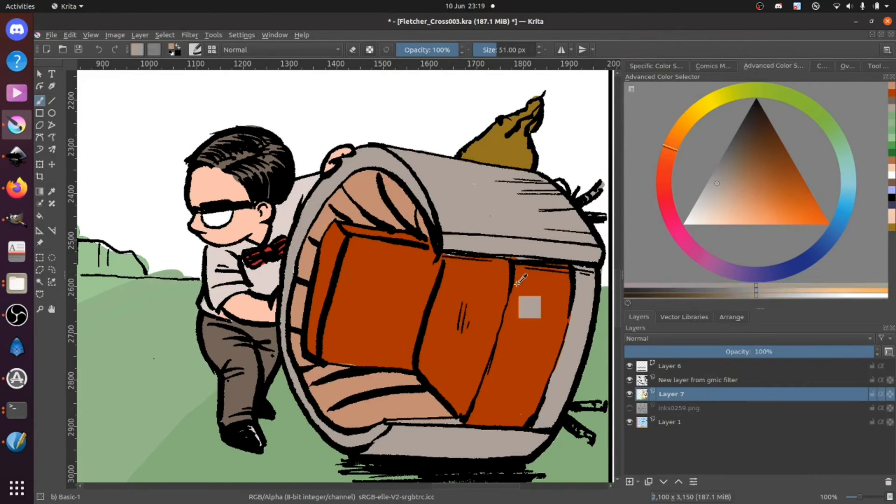
pyautogui.keyDown('ctrl'); pyautogui.click(468, 242); pyautogui.keyUp('ctrl')
pyautogui.moveTo(452, 253)
pyautogui.mouseDown()
pyautogui.moveTo(448, 268)
pyautogui.moveTo(554, 275)
pyautogui.moveTo(545, 286)
pyautogui.mouseUp()
pyautogui.keyDown('ctrl'); pyautogui.click(476, 282); pyautogui.keyUp('ctrl')
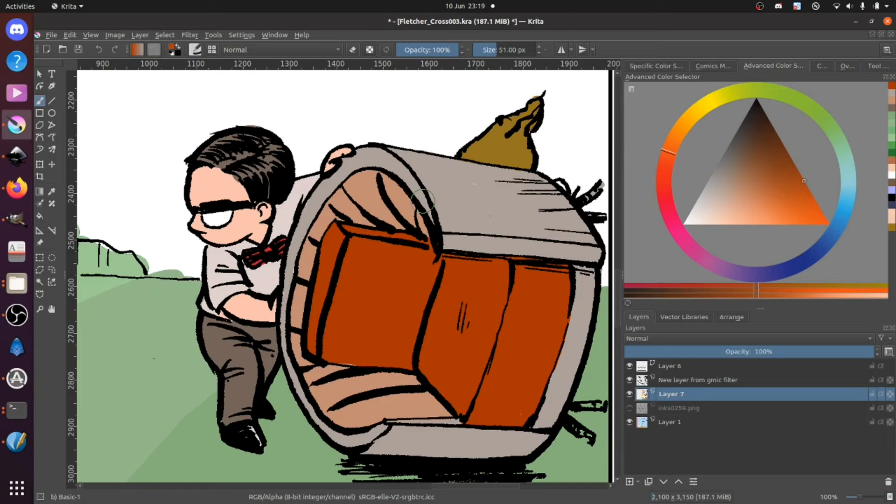
# Step: Paint the fingertips at the chair's far edge in a slightly deeper skin tone at 12 px, and touch up its lower struts in grey
pyautogui.keyDown('ctrl'); pyautogui.click(240, 205); pyautogui.keyUp('ctrl')
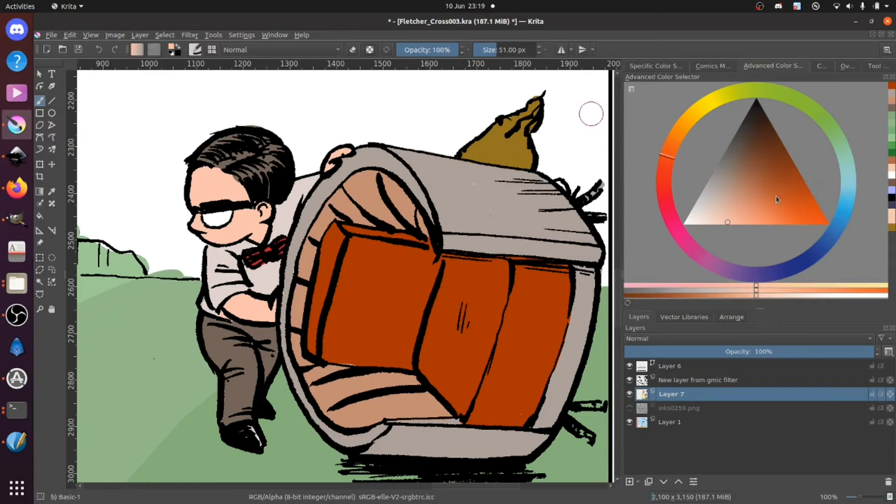
pyautogui.click(727, 215)
pyautogui.press('[')
pyautogui.press('[')
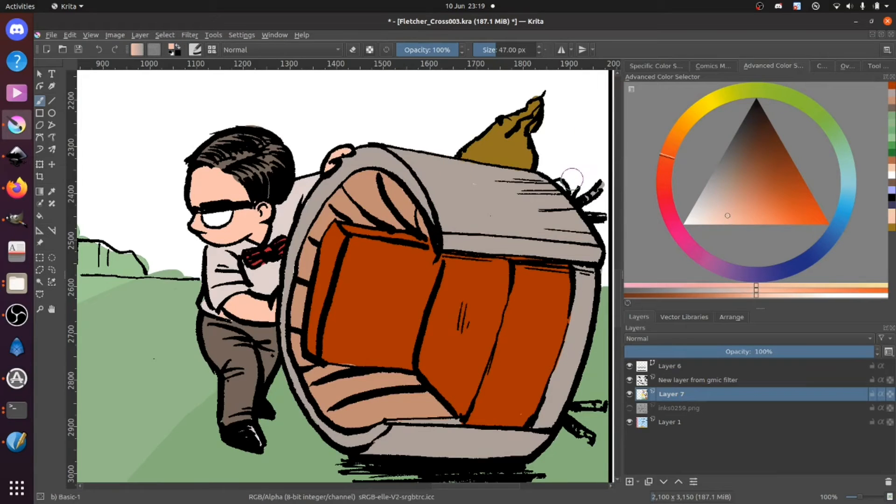
pyautogui.press('[')
pyautogui.press('[')
pyautogui.press('[')
pyautogui.press('[')
pyautogui.press('[')
pyautogui.press('[')
pyautogui.press('[')
pyautogui.press('[')
pyautogui.press('[')
pyautogui.press('[')
pyautogui.press('[')
pyautogui.press('[')
pyautogui.press('[')
pyautogui.moveTo(559, 184); pyautogui.dragTo(565, 190)
pyautogui.keyDown('ctrl'); pyautogui.click(510, 211); pyautogui.keyUp('ctrl')
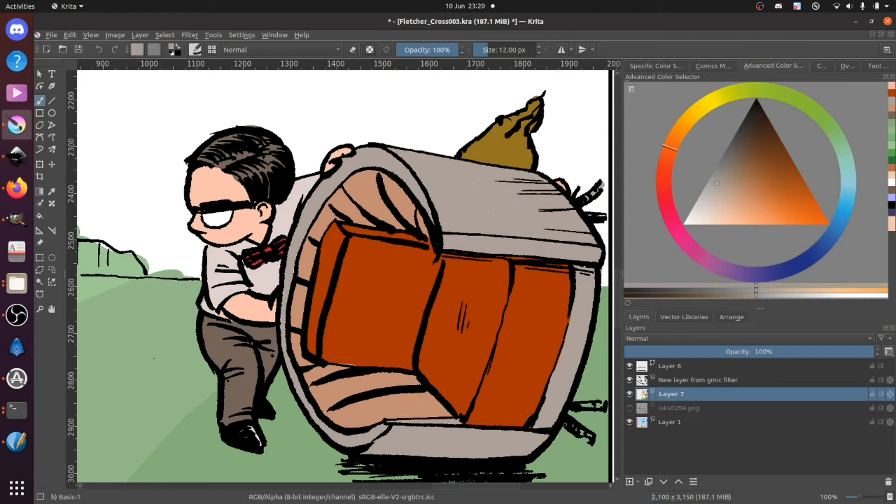
pyautogui.moveTo(584, 408); pyautogui.dragTo(579, 405)
# Step: Choose a light sky blue for the bottom panel's background
pyautogui.hotkey('ctrl', '-')
pyautogui.hotkey('ctrl', '-')
pyautogui.hotkey('ctrl', '-')
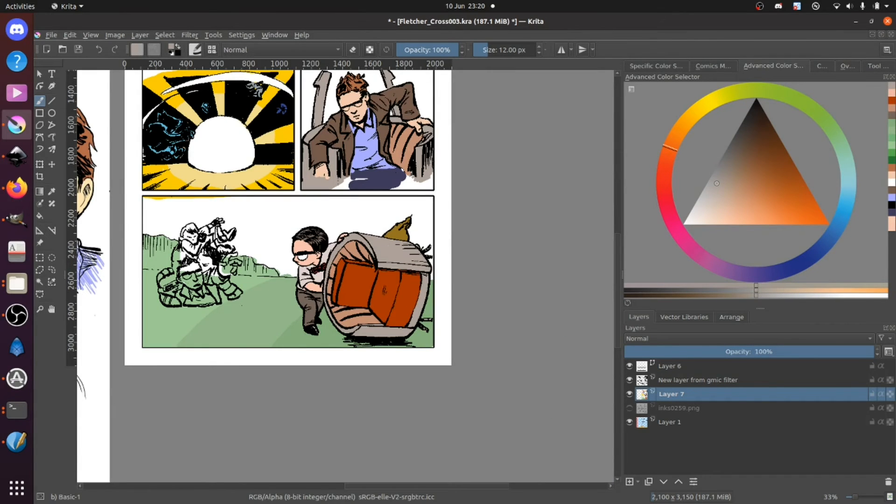
pyautogui.moveTo(301, 277); pyautogui.dragTo(355, 285)
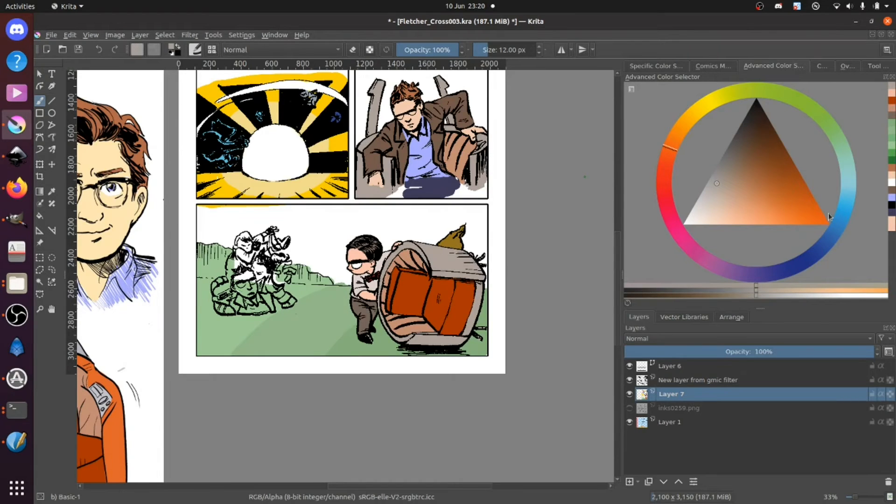
pyautogui.click(845, 214)
pyautogui.click(735, 220)
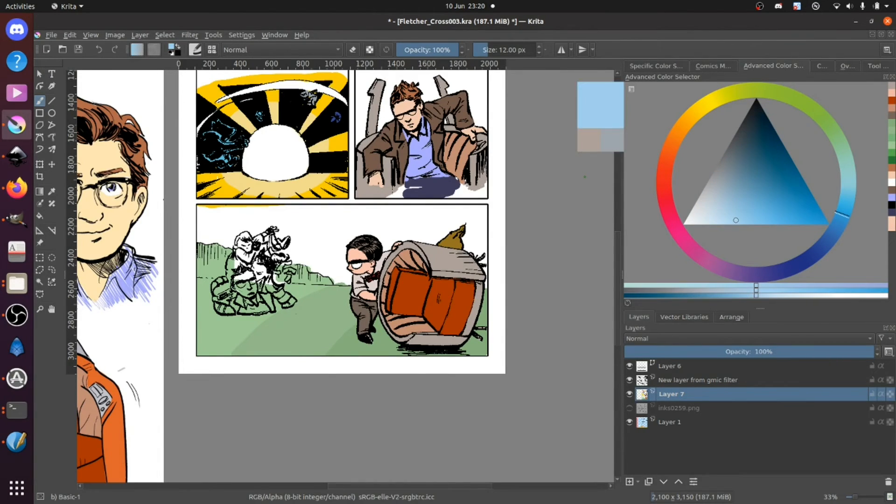
# Step: Enlarge the brush to 110 px and paint a light blue sky band across the upper part of the bottom panel
pyautogui.hotkey('ctrl', '+')
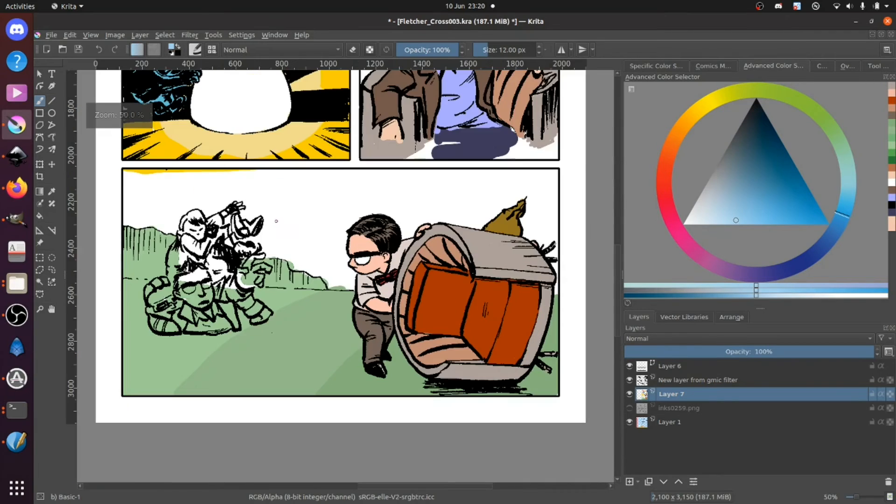
pyautogui.hotkey('ctrl', '-')
pyautogui.press(']')
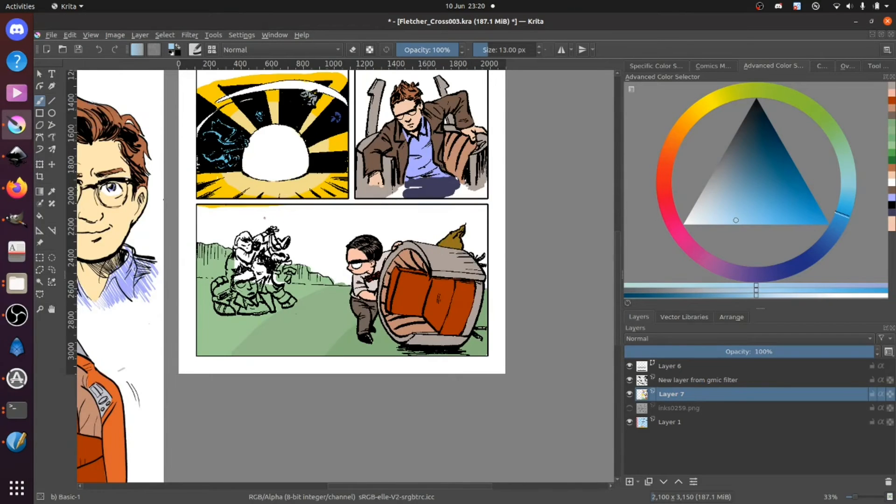
pyautogui.press(']')
pyautogui.press(']')
pyautogui.press(']')
pyautogui.press(']')
pyautogui.press(']')
pyautogui.press(']')
pyautogui.press(']')
pyautogui.press(']')
pyautogui.press(']')
pyautogui.press(']')
pyautogui.press(']')
pyautogui.press(']')
pyautogui.press(']')
pyautogui.moveTo(198, 214)
pyautogui.mouseDown()
pyautogui.moveTo(486, 213)
pyautogui.moveTo(355, 204)
pyautogui.mouseUp()
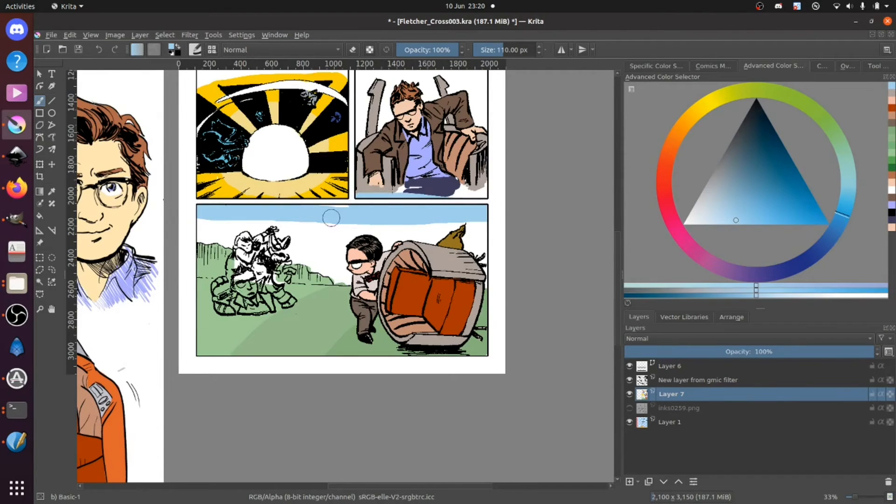
pyautogui.hotkey('ctrl', 'z')
pyautogui.moveTo(295, 213)
pyautogui.mouseDown()
pyautogui.moveTo(487, 214)
pyautogui.moveTo(191, 215)
pyautogui.moveTo(299, 212)
pyautogui.mouseUp()
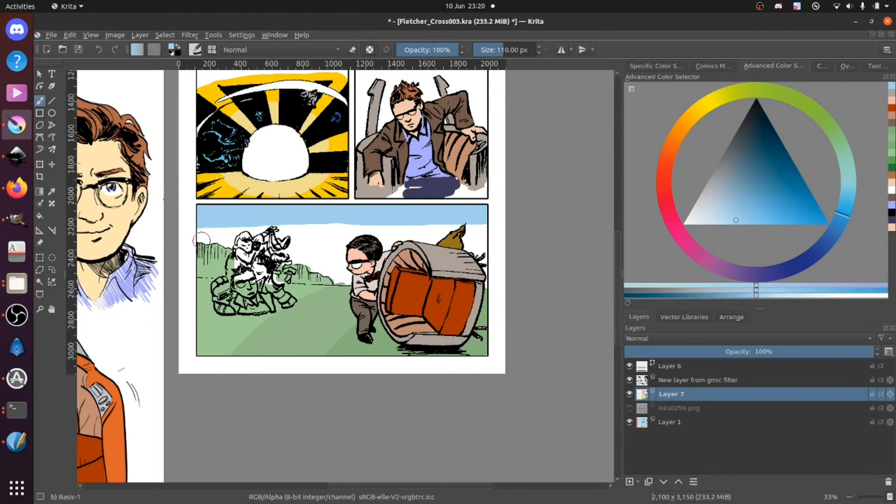
pyautogui.moveTo(194, 233); pyautogui.dragTo(489, 226)
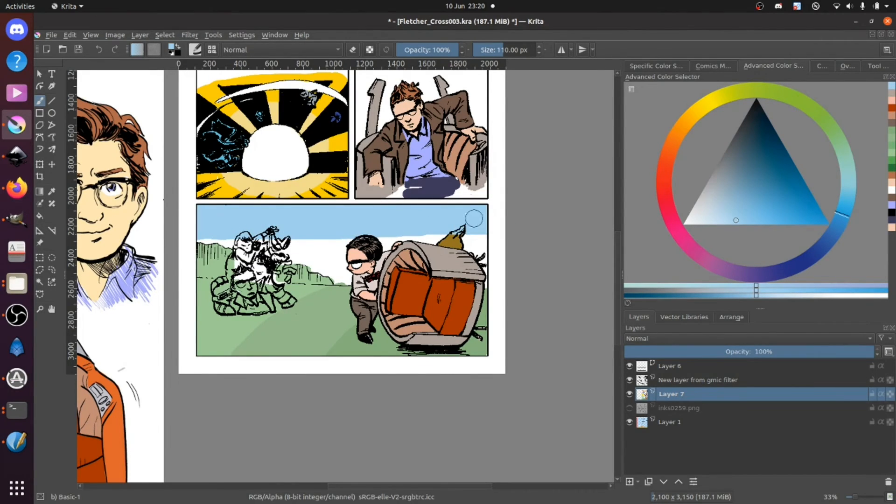
# Step: Paint scalloped white clouds along the lower edge of the sky, refining the ones above the chair with a 47 px brush
pyautogui.click(685, 223)
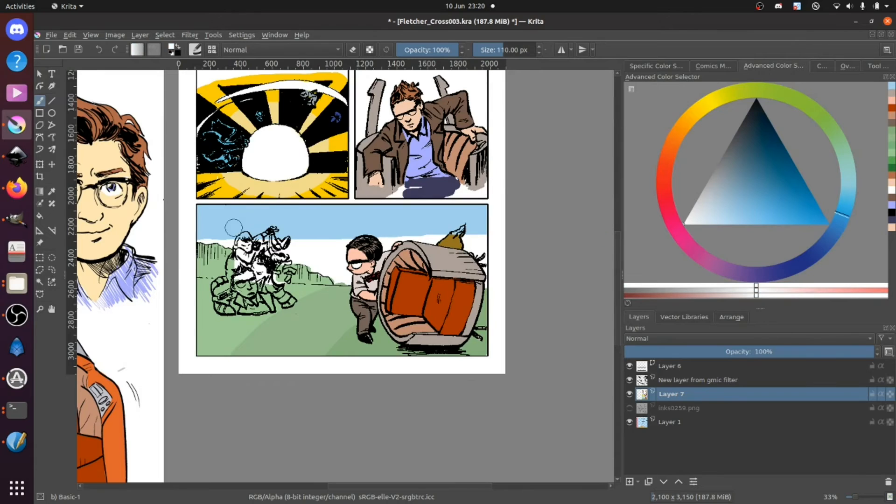
pyautogui.moveTo(196, 235)
pyautogui.mouseDown()
pyautogui.moveTo(228, 230)
pyautogui.moveTo(292, 254)
pyautogui.moveTo(363, 226)
pyautogui.moveTo(382, 242)
pyautogui.moveTo(400, 225)
pyautogui.moveTo(411, 232)
pyautogui.moveTo(445, 222)
pyautogui.moveTo(449, 230)
pyautogui.moveTo(356, 233)
pyautogui.moveTo(336, 238)
pyautogui.mouseUp()
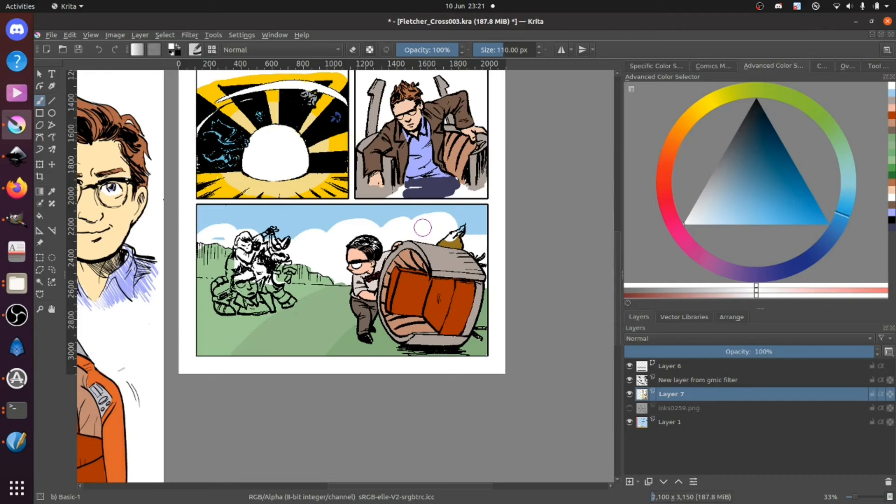
pyautogui.keyDown('ctrl'); pyautogui.click(465, 217); pyautogui.keyUp('ctrl')
pyautogui.moveTo(465, 216)
pyautogui.mouseDown()
pyautogui.moveTo(380, 227)
pyautogui.moveTo(437, 220)
pyautogui.moveTo(488, 246)
pyautogui.mouseUp()
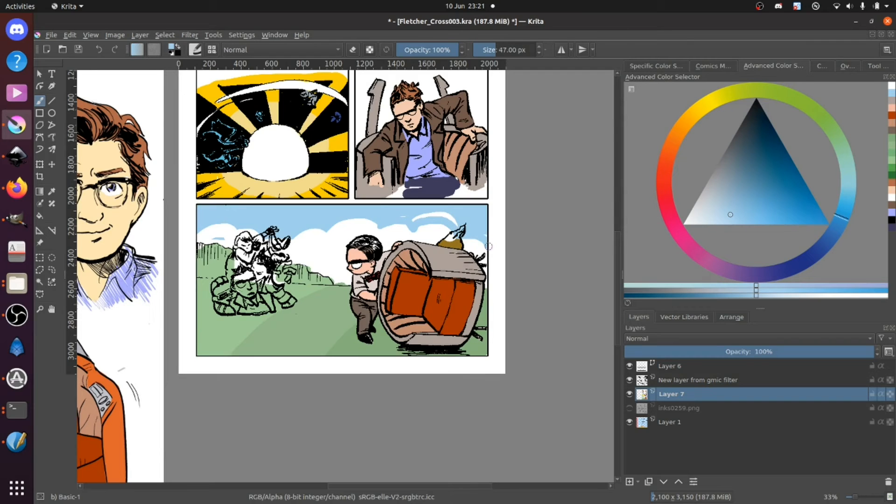
pyautogui.hotkey('ctrl', 'z')
pyautogui.moveTo(453, 215)
pyautogui.mouseDown()
pyautogui.moveTo(408, 230)
pyautogui.moveTo(468, 226)
pyautogui.mouseUp()
pyautogui.moveTo(714, 214); pyautogui.dragTo(685, 223)
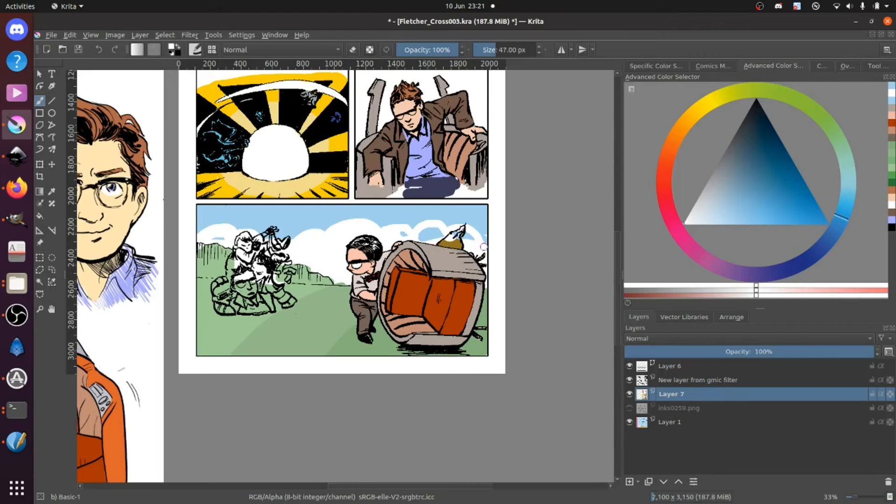
pyautogui.moveTo(467, 238)
pyautogui.mouseDown()
pyautogui.moveTo(394, 238)
pyautogui.moveTo(438, 233)
pyautogui.mouseUp()
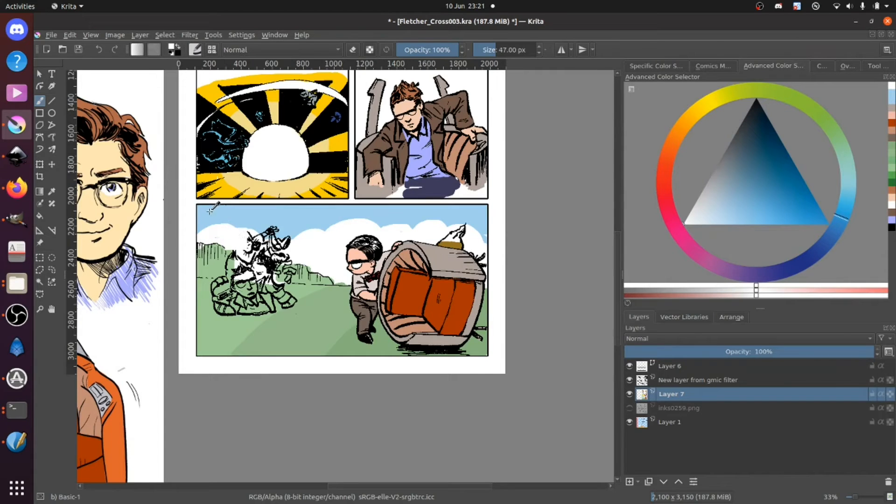
pyautogui.keyDown('ctrl'); pyautogui.click(235, 238); pyautogui.keyUp('ctrl')
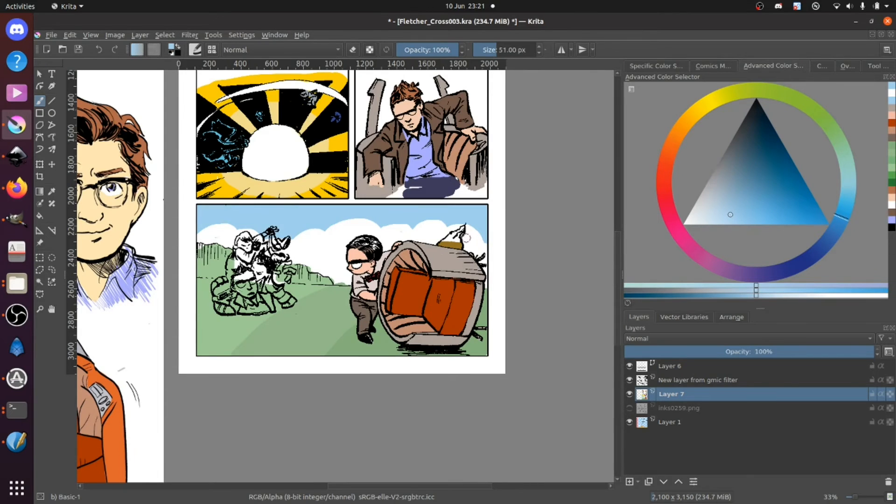
# Step: Clean up the white clouds above the chair with a 41 px brush and retouch the chair's upper rim in its grey
pyautogui.scroll(3, 462, 240)
pyautogui.press('[')
pyautogui.press('[')
pyautogui.press('[')
pyautogui.keyDown('ctrl'); pyautogui.click(496, 155); pyautogui.keyUp('ctrl')
pyautogui.moveTo(507, 148); pyautogui.dragTo(527, 147)
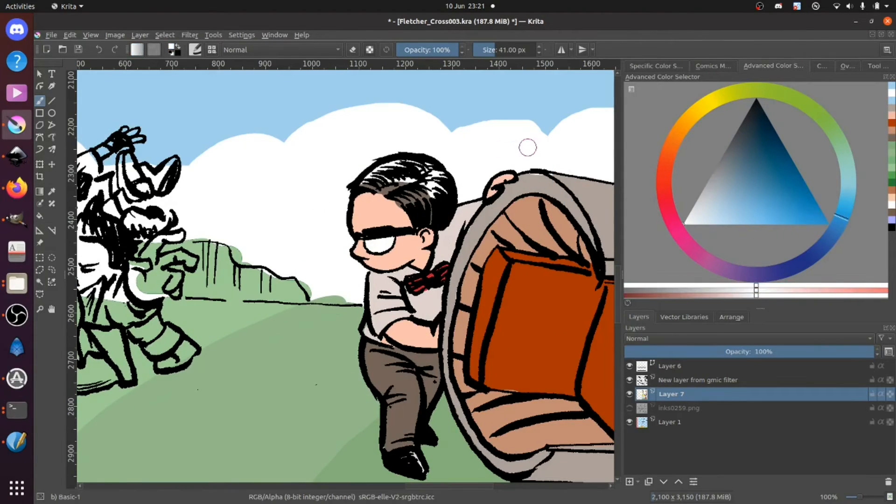
pyautogui.keyDown('ctrl'); pyautogui.click(567, 213); pyautogui.keyUp('ctrl')
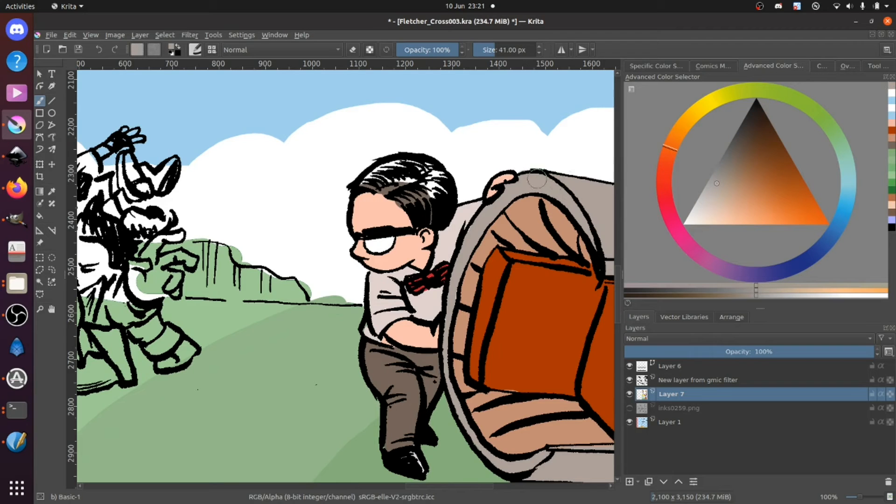
pyautogui.moveTo(320, 144)
pyautogui.mouseDown()
pyautogui.moveTo(240, 178)
pyautogui.moveTo(276, 144)
pyautogui.moveTo(312, 144)
pyautogui.moveTo(372, 170)
pyautogui.moveTo(392, 152)
pyautogui.moveTo(438, 148)
pyautogui.moveTo(467, 170)
pyautogui.mouseUp()
pyautogui.keyDown('ctrl'); pyautogui.click(282, 206); pyautogui.keyUp('ctrl')
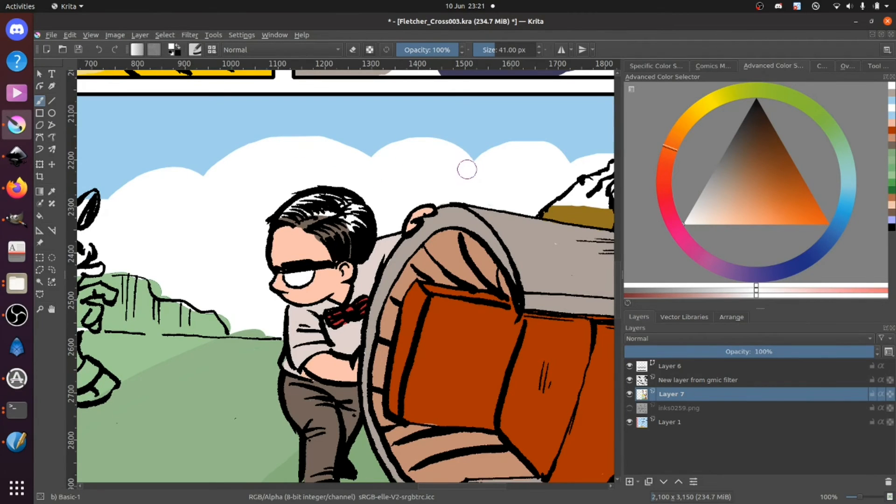
pyautogui.moveTo(504, 196); pyautogui.dragTo(342, 207)
# Step: Repaint the pushing man's hair in dark grey-brown where cloud white covered it
pyautogui.keyDown('ctrl'); pyautogui.click(160, 234); pyautogui.keyUp('ctrl')
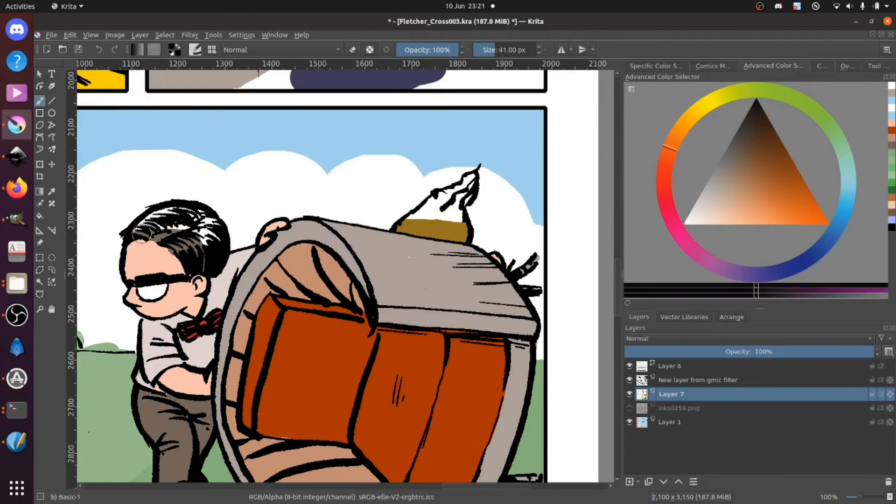
pyautogui.keyDown('ctrl'); pyautogui.click(161, 235); pyautogui.keyUp('ctrl')
pyautogui.moveTo(161, 236)
pyautogui.mouseDown()
pyautogui.moveTo(135, 229)
pyautogui.moveTo(169, 212)
pyautogui.moveTo(198, 214)
pyautogui.moveTo(208, 242)
pyautogui.moveTo(193, 228)
pyautogui.moveTo(166, 225)
pyautogui.moveTo(213, 243)
pyautogui.mouseUp()
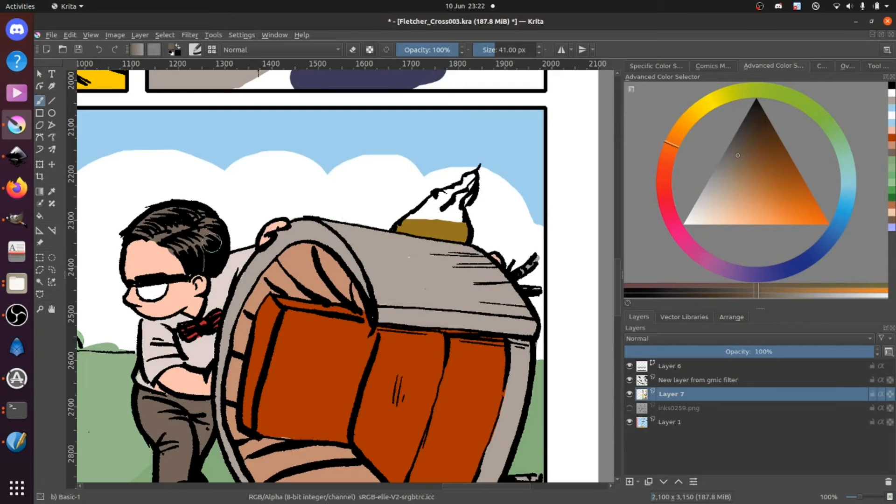
# Step: Resample the olive brown to repaint the pointed shape behind the chair, and pick up the chair's grey for its top edge
pyautogui.keyDown('ctrl'); pyautogui.click(420, 226); pyautogui.keyUp('ctrl')
pyautogui.moveTo(411, 219)
pyautogui.mouseDown()
pyautogui.moveTo(430, 210)
pyautogui.moveTo(409, 223)
pyautogui.moveTo(471, 178)
pyautogui.moveTo(451, 217)
pyautogui.mouseUp()
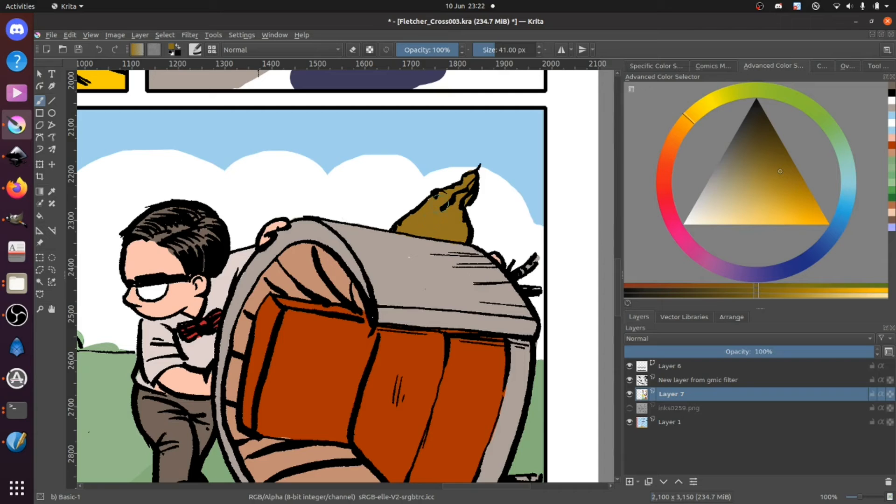
pyautogui.keyDown('ctrl'); pyautogui.click(420, 245); pyautogui.keyUp('ctrl')
pyautogui.moveTo(419, 264); pyautogui.dragTo(489, 198)
# Step: Paint the distant cliffs in a darker green than the ground, and trim their upper edges with cloud white
pyautogui.moveTo(260, 203); pyautogui.dragTo(421, 242)
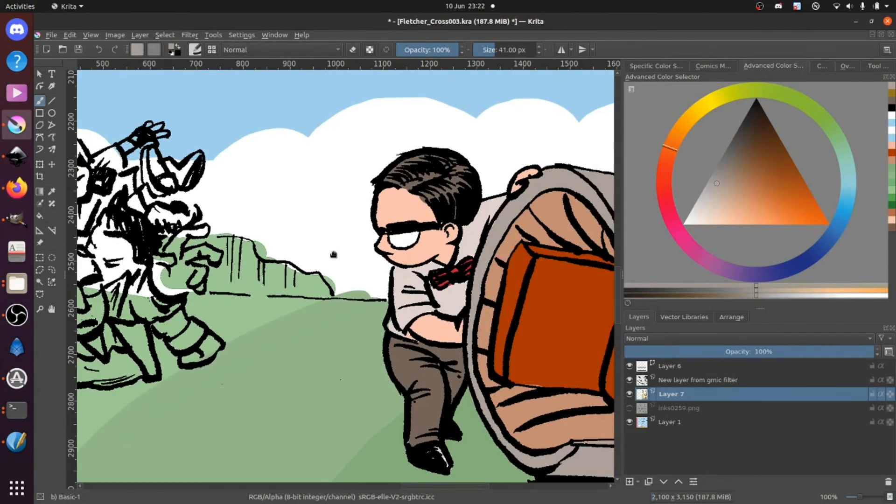
pyautogui.moveTo(375, 287); pyautogui.dragTo(442, 313)
pyautogui.moveTo(325, 279); pyautogui.dragTo(479, 288)
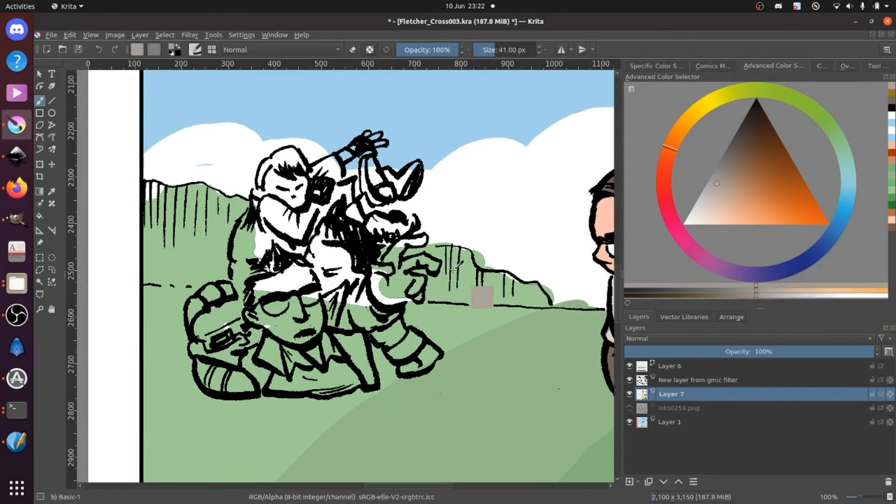
pyautogui.keyDown('ctrl'); pyautogui.click(464, 314); pyautogui.keyUp('ctrl')
pyautogui.click(739, 181)
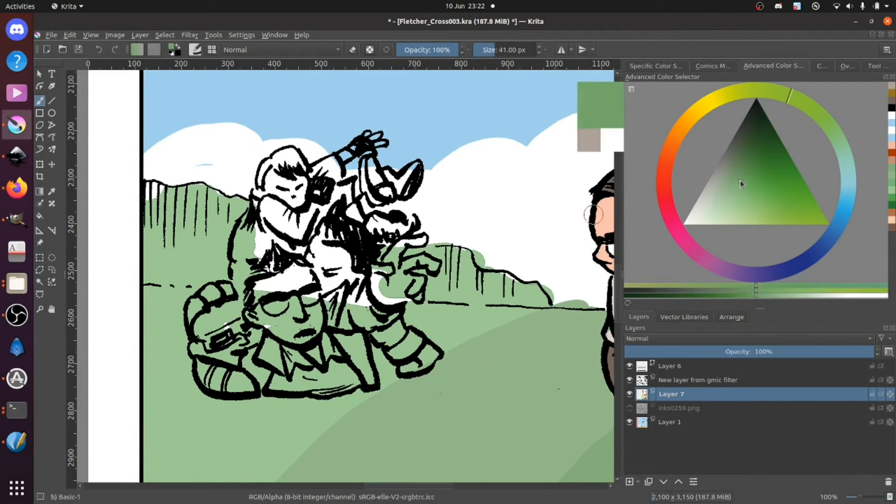
pyautogui.moveTo(150, 189)
pyautogui.mouseDown()
pyautogui.moveTo(208, 192)
pyautogui.moveTo(234, 204)
pyautogui.moveTo(223, 239)
pyautogui.moveTo(230, 268)
pyautogui.moveTo(144, 274)
pyautogui.moveTo(146, 204)
pyautogui.moveTo(165, 227)
pyautogui.moveTo(194, 230)
pyautogui.moveTo(212, 219)
pyautogui.moveTo(176, 265)
pyautogui.moveTo(209, 260)
pyautogui.mouseUp()
pyautogui.moveTo(391, 255)
pyautogui.mouseDown()
pyautogui.moveTo(458, 256)
pyautogui.moveTo(468, 275)
pyautogui.moveTo(544, 300)
pyautogui.moveTo(435, 294)
pyautogui.moveTo(445, 287)
pyautogui.moveTo(417, 270)
pyautogui.moveTo(406, 277)
pyautogui.moveTo(435, 241)
pyautogui.moveTo(462, 240)
pyautogui.moveTo(481, 259)
pyautogui.moveTo(512, 261)
pyautogui.moveTo(576, 302)
pyautogui.moveTo(544, 276)
pyautogui.moveTo(556, 295)
pyautogui.moveTo(593, 301)
pyautogui.mouseUp()
pyautogui.keyDown('ctrl'); pyautogui.click(489, 241); pyautogui.keyUp('ctrl')
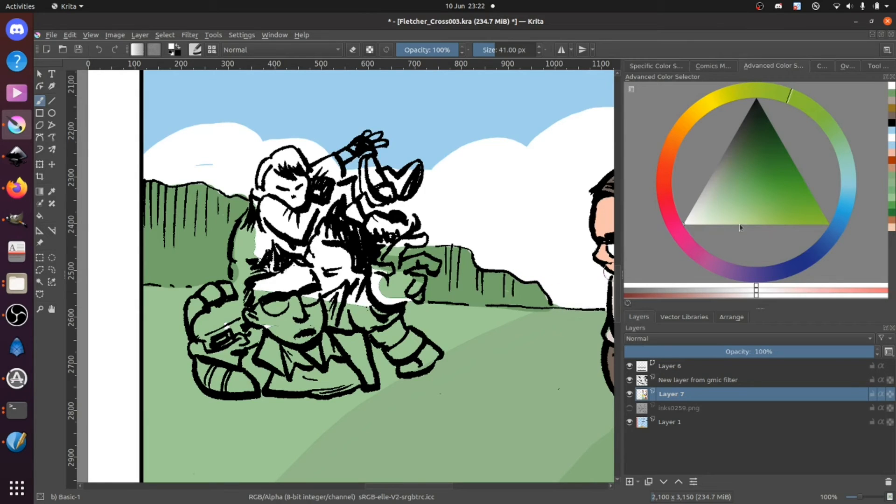
# Step: Block in the upper figures of the piled-up group in a muted mid blue with the 41 px brush
pyautogui.click(843, 209)
pyautogui.click(742, 190)
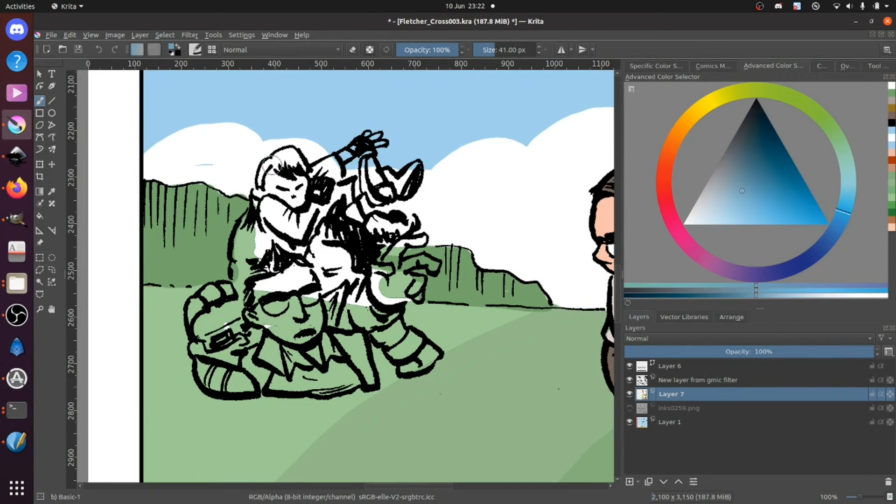
pyautogui.moveTo(295, 200)
pyautogui.mouseDown()
pyautogui.moveTo(312, 196)
pyautogui.moveTo(267, 196)
pyautogui.moveTo(277, 164)
pyautogui.moveTo(289, 159)
pyautogui.mouseUp()
pyautogui.moveTo(301, 220)
pyautogui.mouseDown()
pyautogui.moveTo(277, 234)
pyautogui.moveTo(260, 219)
pyautogui.moveTo(245, 247)
pyautogui.moveTo(233, 343)
pyautogui.moveTo(254, 336)
pyautogui.moveTo(303, 247)
pyautogui.moveTo(326, 276)
pyautogui.moveTo(322, 317)
pyautogui.moveTo(349, 260)
pyautogui.moveTo(355, 292)
pyautogui.moveTo(380, 301)
pyautogui.moveTo(380, 279)
pyautogui.mouseUp()
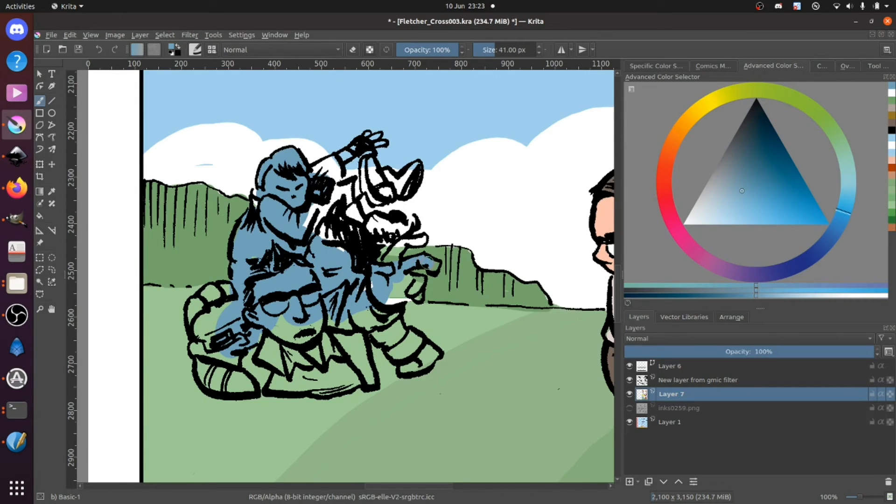
pyautogui.moveTo(381, 274)
pyautogui.mouseDown()
pyautogui.moveTo(399, 243)
pyautogui.moveTo(425, 238)
pyautogui.moveTo(396, 238)
pyautogui.moveTo(410, 223)
pyautogui.moveTo(385, 216)
pyautogui.moveTo(352, 257)
pyautogui.moveTo(331, 245)
pyautogui.moveTo(353, 203)
pyautogui.moveTo(307, 223)
pyautogui.moveTo(375, 180)
pyautogui.moveTo(366, 162)
pyautogui.moveTo(376, 196)
pyautogui.moveTo(352, 210)
pyautogui.mouseUp()
pyautogui.moveTo(381, 175)
pyautogui.mouseDown()
pyautogui.moveTo(397, 196)
pyautogui.moveTo(411, 176)
pyautogui.mouseUp()
pyautogui.moveTo(295, 174); pyautogui.dragTo(322, 169)
# Step: Darken the blue and repaint the topmost figure's raised arm and the upturned leg and shoe
pyautogui.click(764, 170)
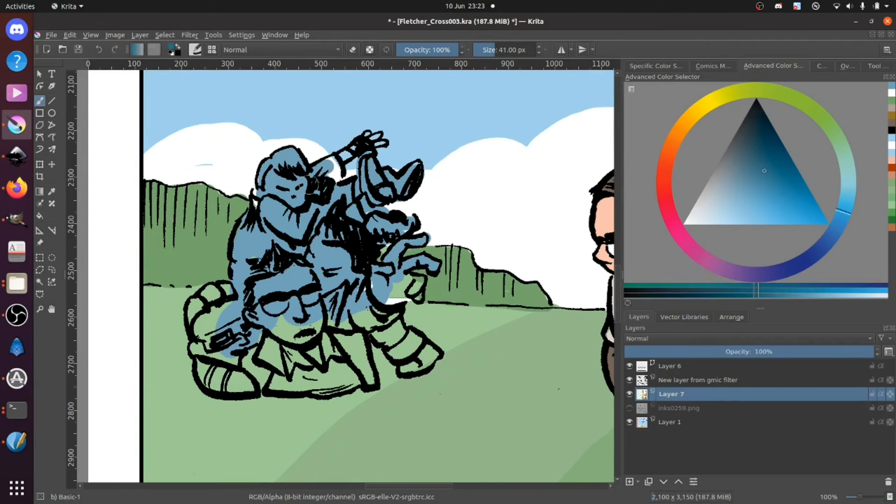
pyautogui.moveTo(311, 175)
pyautogui.mouseDown()
pyautogui.moveTo(333, 163)
pyautogui.moveTo(331, 181)
pyautogui.moveTo(353, 150)
pyautogui.mouseUp()
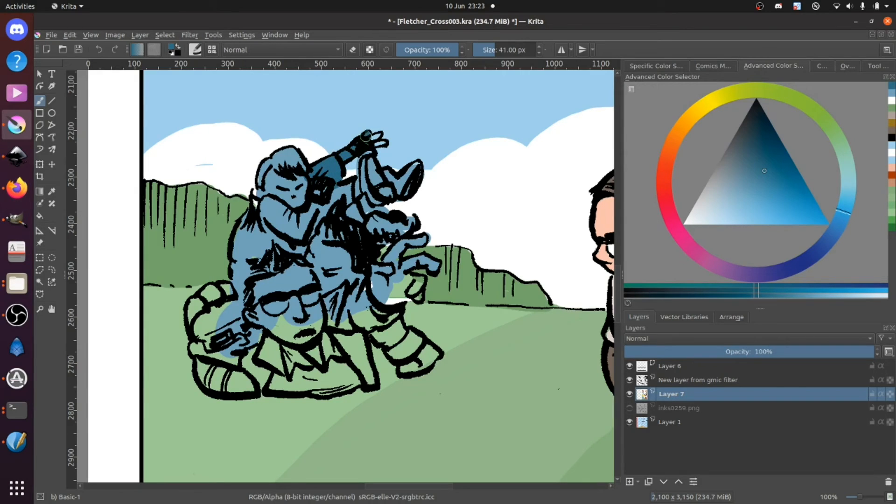
pyautogui.moveTo(362, 153)
pyautogui.mouseDown()
pyautogui.moveTo(372, 181)
pyautogui.moveTo(368, 173)
pyautogui.moveTo(387, 167)
pyautogui.moveTo(401, 194)
pyautogui.moveTo(416, 170)
pyautogui.mouseUp()
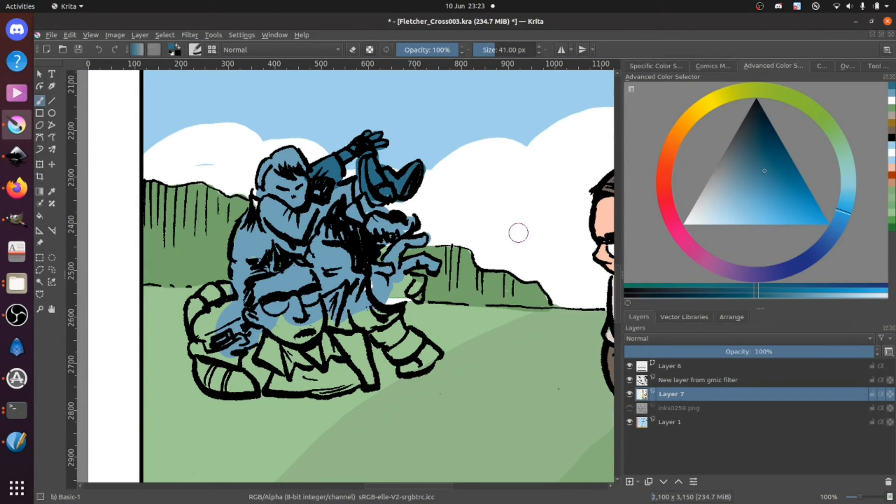
# Step: Fill the bottom panel's sky with a paler, less saturated blue based on its existing colour
pyautogui.keyDown('ctrl'); pyautogui.click(525, 113); pyautogui.keyUp('ctrl')
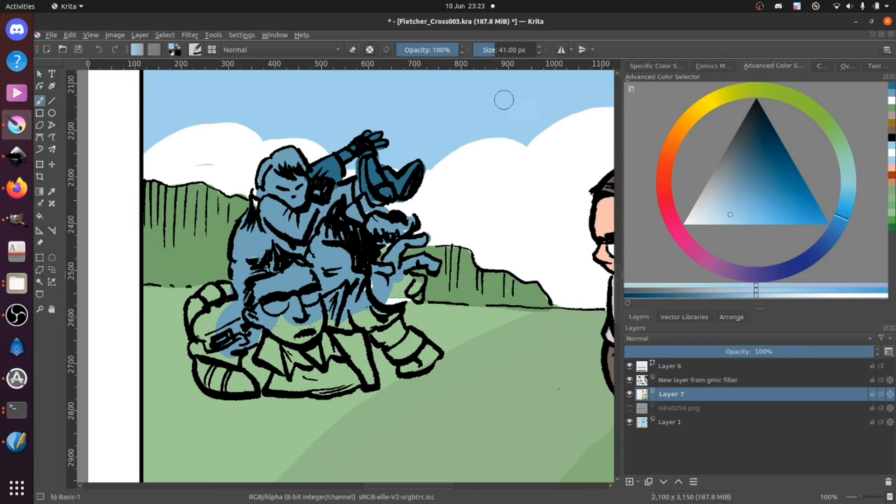
pyautogui.click(720, 217)
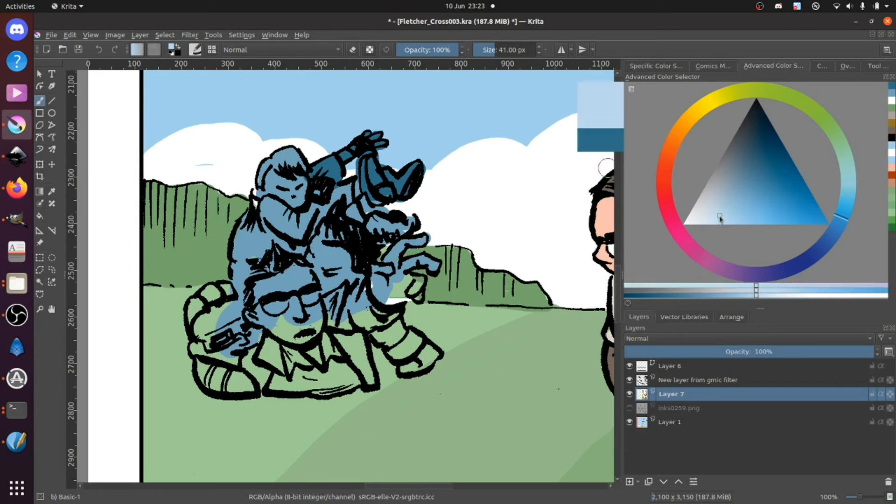
pyautogui.click(40, 216)
pyautogui.click(176, 117)
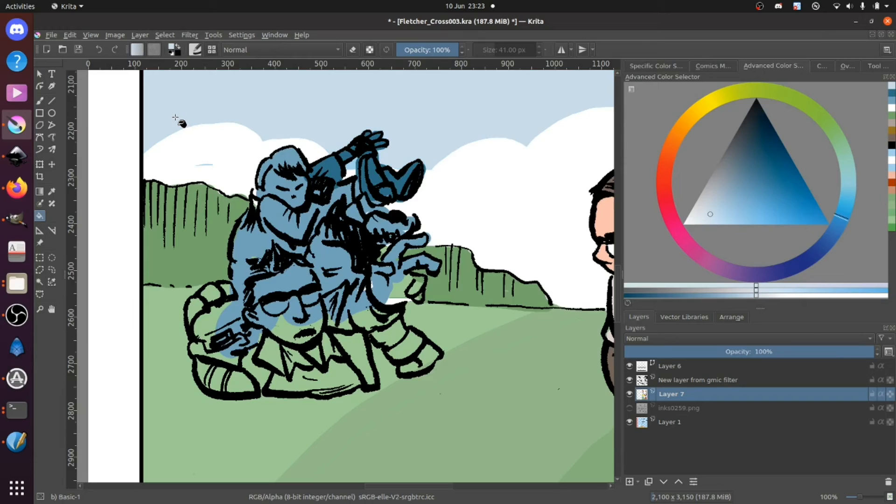
pyautogui.click(713, 220)
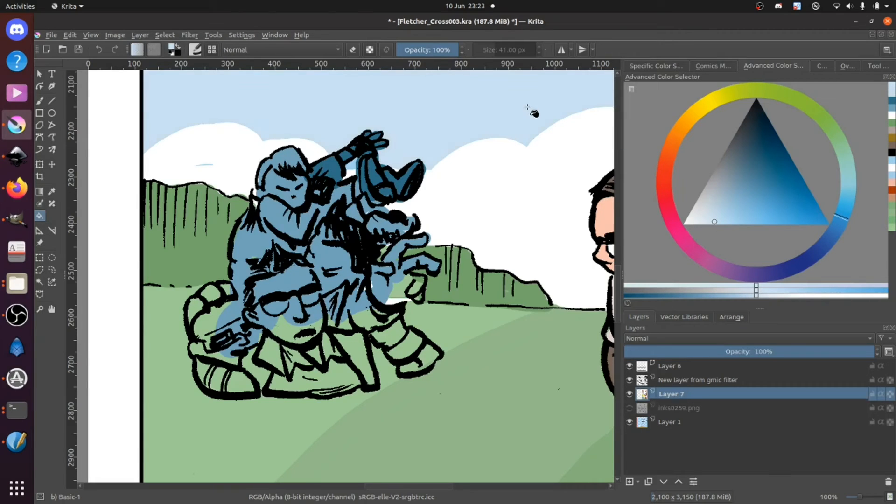
pyautogui.click(712, 217)
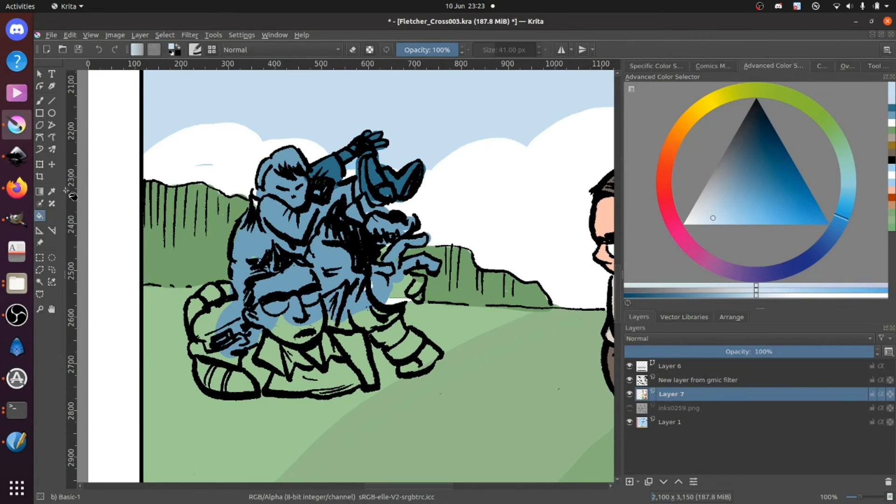
# Step: Sample the dark blue from the raised arm and paint the entire pile of figures with it
pyautogui.press('b')
pyautogui.keyDown('ctrl'); pyautogui.click(328, 166); pyautogui.keyUp('ctrl')
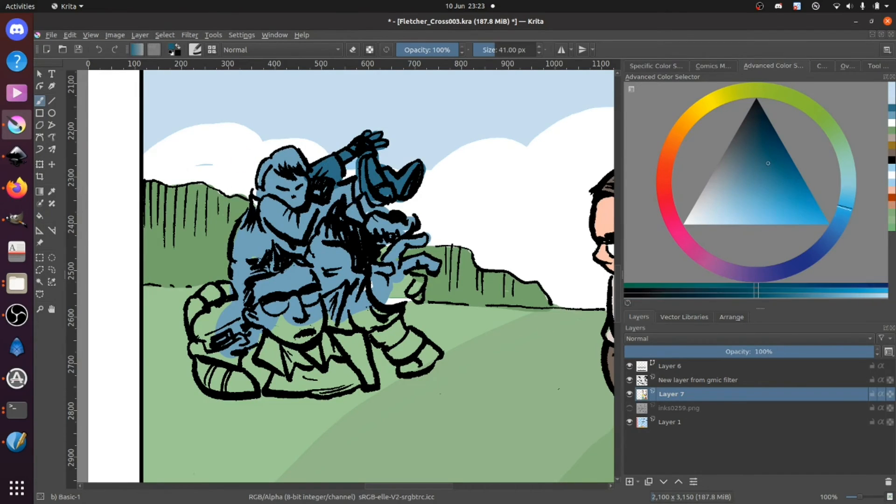
pyautogui.moveTo(268, 179)
pyautogui.mouseDown()
pyautogui.moveTo(295, 161)
pyautogui.moveTo(293, 199)
pyautogui.moveTo(273, 182)
pyautogui.moveTo(279, 217)
pyautogui.moveTo(257, 210)
pyautogui.moveTo(240, 249)
pyautogui.moveTo(239, 292)
pyautogui.moveTo(196, 306)
pyautogui.moveTo(204, 374)
pyautogui.moveTo(230, 390)
pyautogui.moveTo(281, 355)
pyautogui.moveTo(245, 389)
pyautogui.moveTo(276, 343)
pyautogui.moveTo(234, 368)
pyautogui.moveTo(245, 346)
pyautogui.moveTo(219, 356)
pyautogui.moveTo(227, 302)
pyautogui.moveTo(278, 307)
pyautogui.moveTo(274, 335)
pyautogui.moveTo(304, 331)
pyautogui.moveTo(277, 304)
pyautogui.moveTo(278, 279)
pyautogui.moveTo(319, 251)
pyautogui.moveTo(274, 254)
pyautogui.moveTo(275, 181)
pyautogui.moveTo(260, 208)
pyautogui.moveTo(299, 223)
pyautogui.moveTo(335, 222)
pyautogui.moveTo(366, 187)
pyautogui.mouseUp()
pyautogui.moveTo(362, 247)
pyautogui.mouseDown()
pyautogui.moveTo(368, 228)
pyautogui.moveTo(397, 234)
pyautogui.moveTo(404, 226)
pyautogui.moveTo(349, 244)
pyautogui.moveTo(373, 282)
pyautogui.moveTo(395, 256)
pyautogui.moveTo(388, 266)
pyautogui.moveTo(422, 266)
pyautogui.moveTo(400, 266)
pyautogui.moveTo(415, 291)
pyautogui.moveTo(385, 287)
pyautogui.moveTo(399, 338)
pyautogui.moveTo(424, 361)
pyautogui.moveTo(406, 366)
pyautogui.moveTo(355, 315)
pyautogui.moveTo(372, 379)
pyautogui.moveTo(273, 382)
pyautogui.moveTo(345, 384)
pyautogui.moveTo(310, 362)
pyautogui.moveTo(301, 369)
pyautogui.moveTo(342, 357)
pyautogui.moveTo(304, 336)
pyautogui.moveTo(324, 333)
pyautogui.moveTo(299, 357)
pyautogui.moveTo(392, 289)
pyautogui.moveTo(357, 301)
pyautogui.mouseUp()
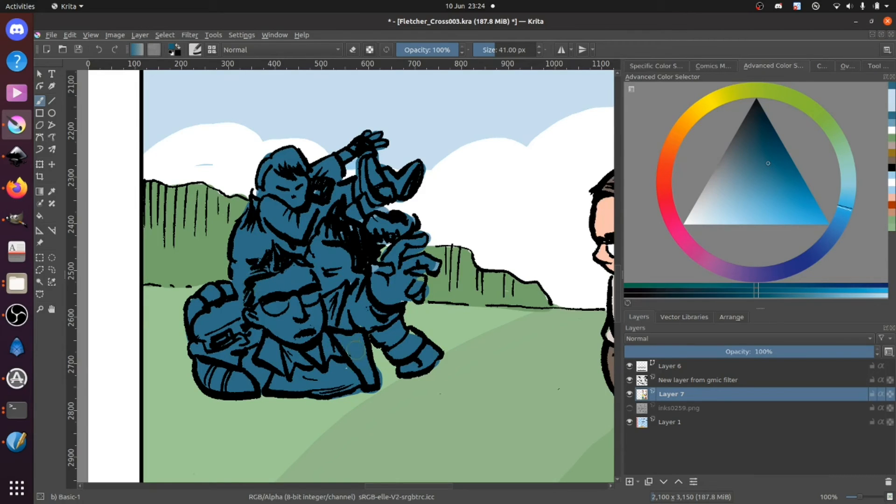
pyautogui.moveTo(412, 336)
pyautogui.mouseDown()
pyautogui.moveTo(389, 283)
pyautogui.moveTo(415, 301)
pyautogui.moveTo(441, 267)
pyautogui.mouseUp()
# Step: Cover the blue overspill around the outstretched hand with the ground and cliff greens
pyautogui.keyDown('ctrl'); pyautogui.click(418, 309); pyautogui.keyUp('ctrl')
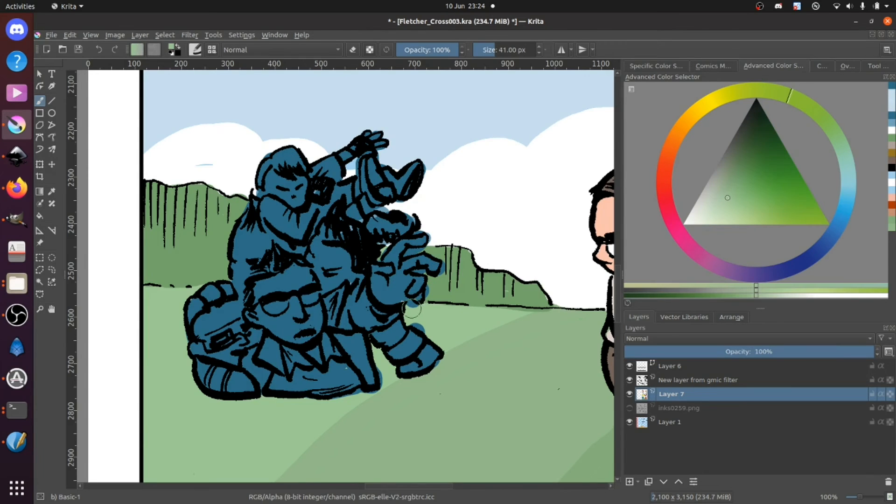
pyautogui.keyDown('ctrl'); pyautogui.click(433, 282); pyautogui.keyUp('ctrl')
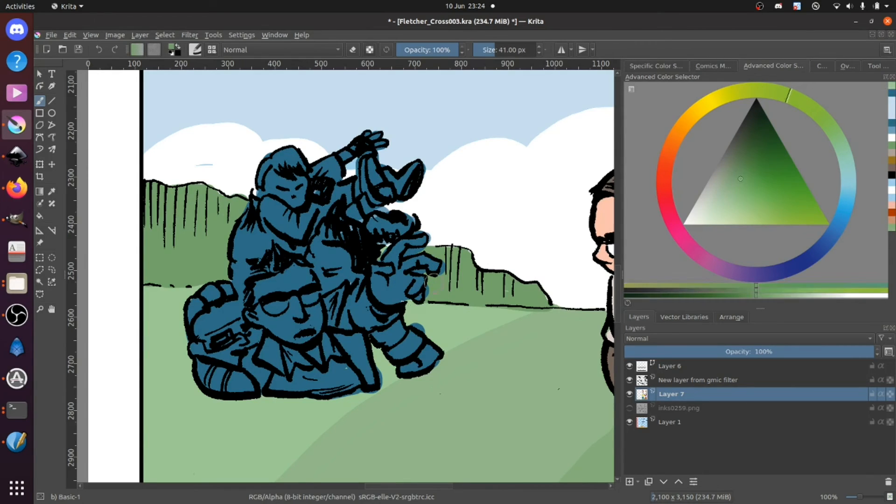
pyautogui.moveTo(424, 288); pyautogui.dragTo(426, 300)
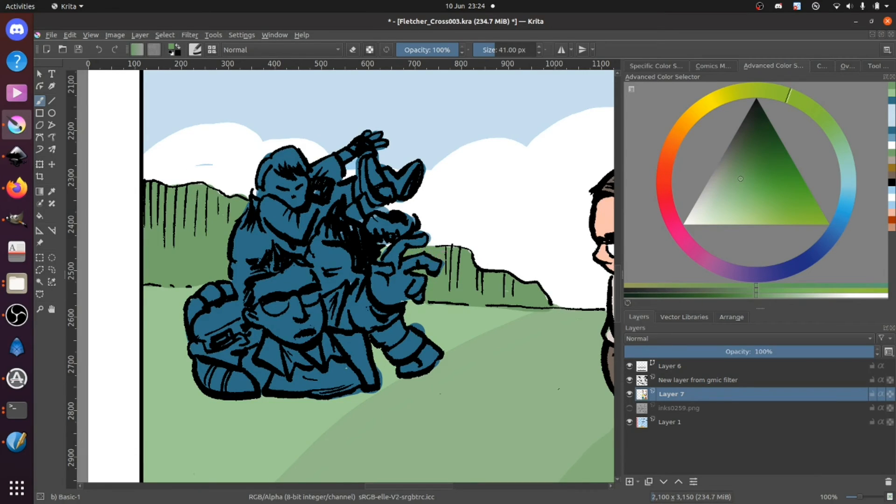
# Step: Touch up the outstretched figure's hair in white and dark blue, and clean the ground above the boot with light green
pyautogui.keyDown('ctrl'); pyautogui.click(464, 251); pyautogui.keyUp('ctrl')
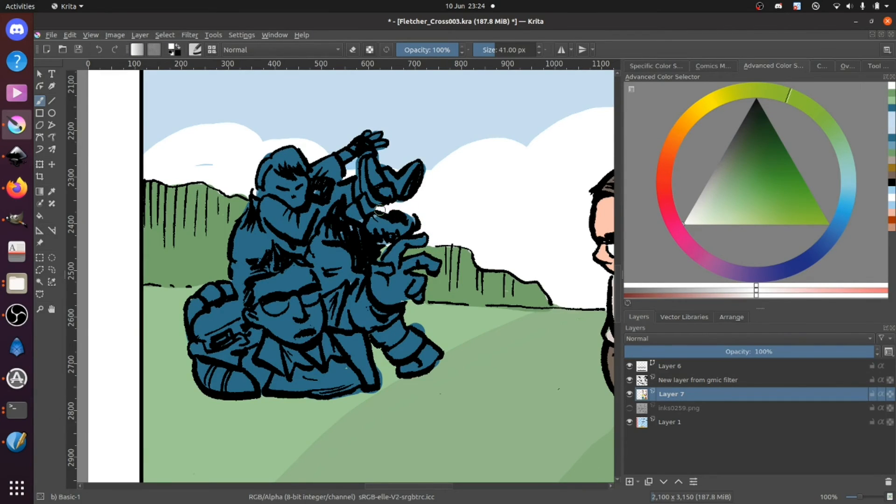
pyautogui.keyDown('ctrl'); pyautogui.click(375, 240); pyautogui.keyUp('ctrl')
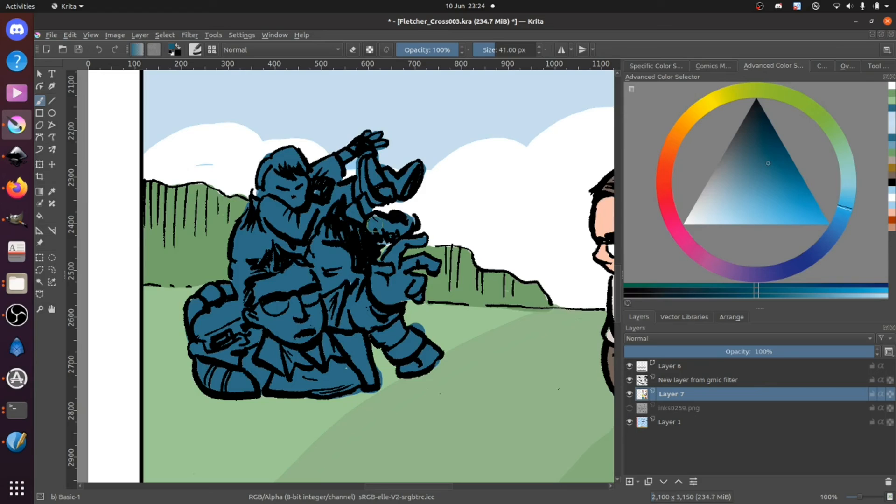
pyautogui.moveTo(389, 233); pyautogui.dragTo(373, 252)
pyautogui.keyDown('ctrl'); pyautogui.click(416, 312); pyautogui.keyUp('ctrl')
pyautogui.moveTo(416, 312)
pyautogui.mouseDown()
pyautogui.moveTo(432, 328)
pyautogui.moveTo(407, 328)
pyautogui.mouseUp()
# Step: Fill the gap in the lowest figure's jacket with dark blue and trim the overspill beneath it with ground green
pyautogui.keyDown('ctrl'); pyautogui.click(322, 374); pyautogui.keyUp('ctrl')
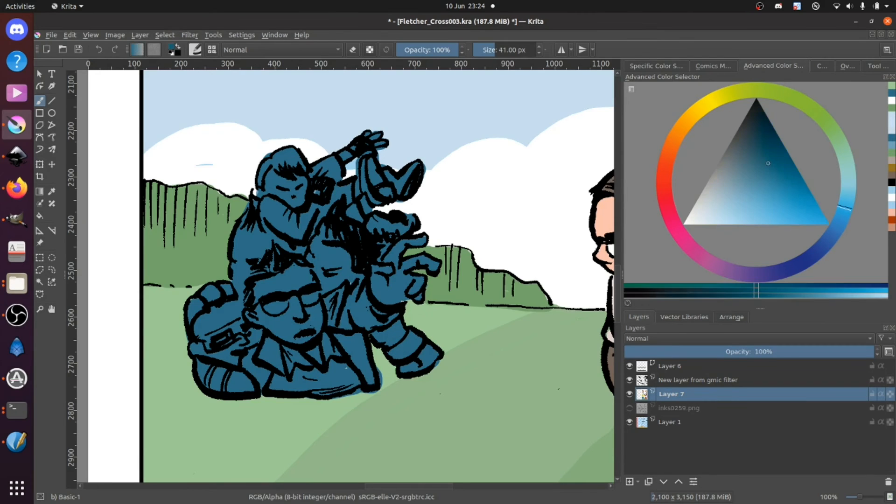
pyautogui.moveTo(350, 358); pyautogui.dragTo(353, 369)
pyautogui.keyDown('ctrl'); pyautogui.click(352, 399); pyautogui.keyUp('ctrl')
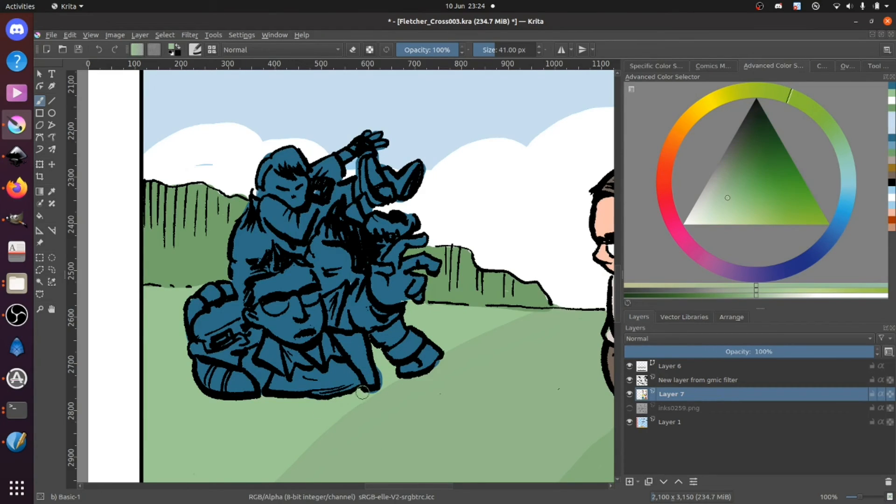
pyautogui.moveTo(383, 372)
pyautogui.mouseDown()
pyautogui.moveTo(380, 364)
pyautogui.moveTo(379, 401)
pyautogui.mouseUp()
pyautogui.keyDown('ctrl'); pyautogui.click(407, 439); pyautogui.keyUp('ctrl')
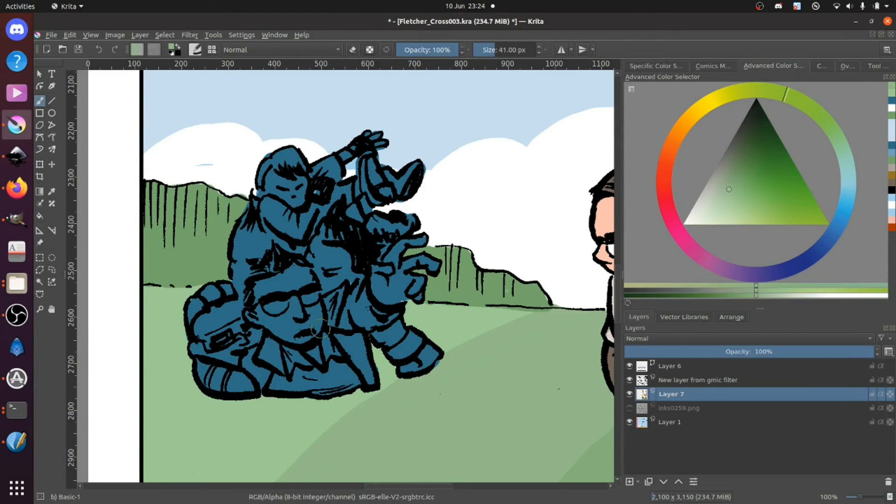
# Step: Paint over the stray blue streak in the cloud above the cliffs with white, and review the whole page
pyautogui.keyDown('ctrl'); pyautogui.click(201, 149); pyautogui.keyUp('ctrl')
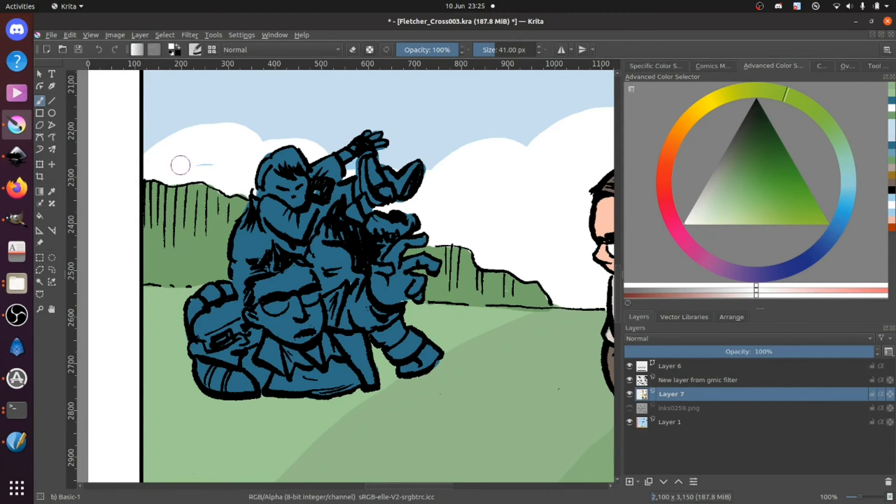
pyautogui.moveTo(216, 160); pyautogui.dragTo(205, 174)
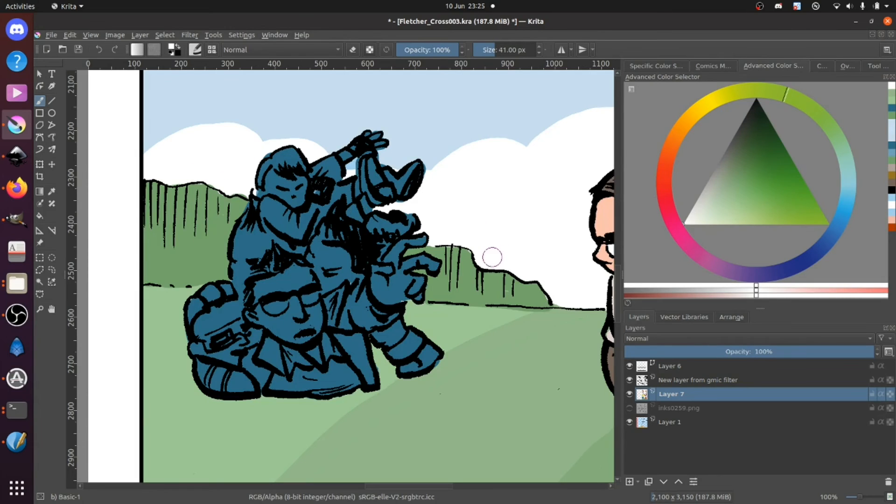
pyautogui.press('-')
pyautogui.press('-')
pyautogui.press('-')
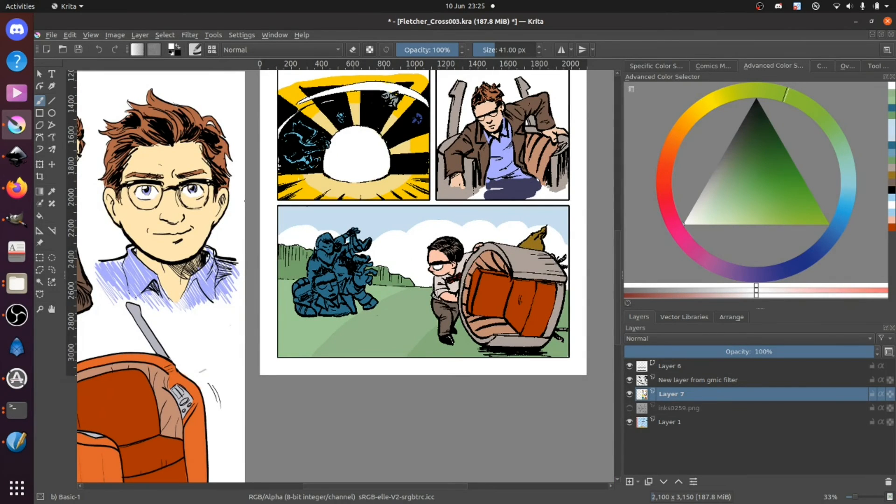
pyautogui.press('-')
pyautogui.press('-')
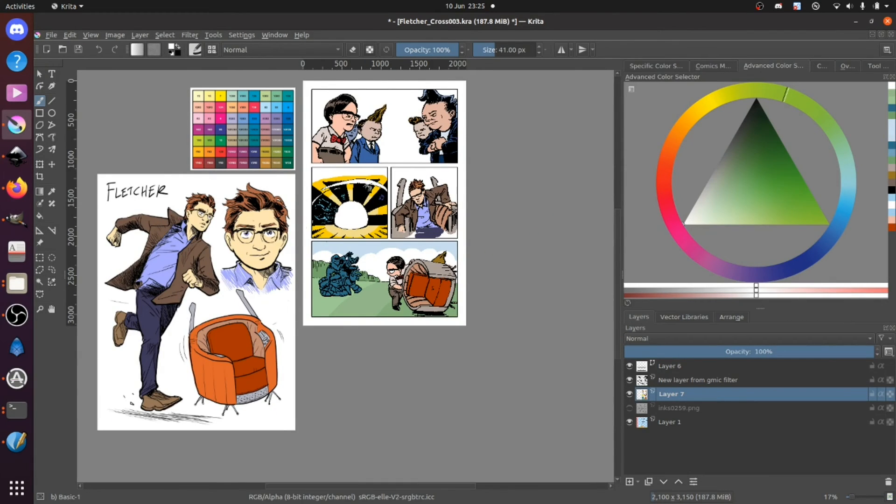
# Step: Add a paint layer above Layer 7 and outline scalloped clouds across the top panel in the sky's pale blue at 44 px
pyautogui.keyDown('ctrl'); pyautogui.click(319, 246); pyautogui.keyUp('ctrl')
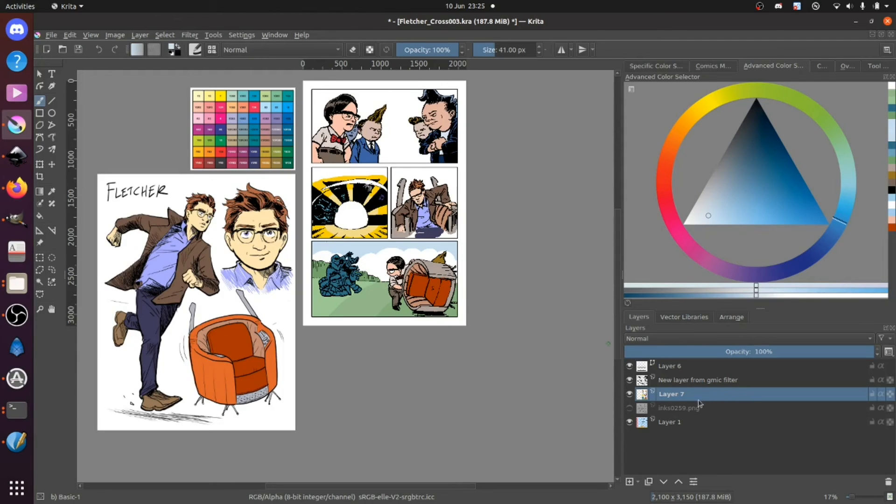
pyautogui.press('Insert')
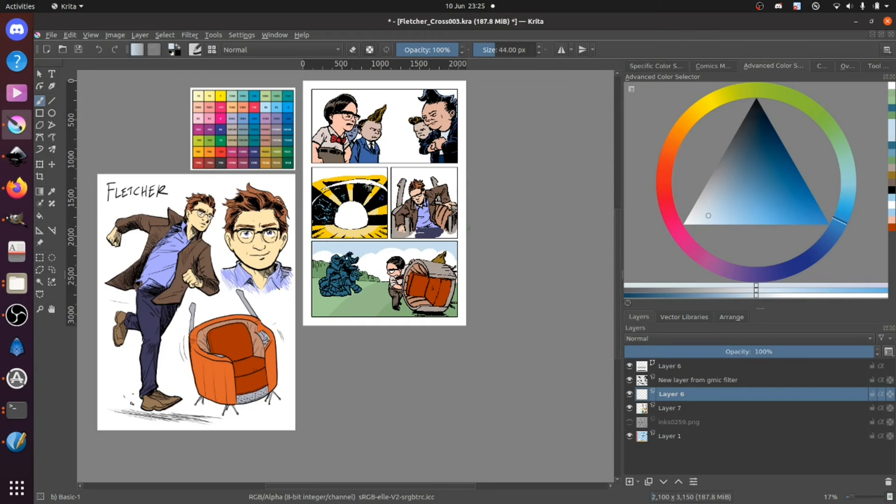
pyautogui.press('+')
pyautogui.press('+')
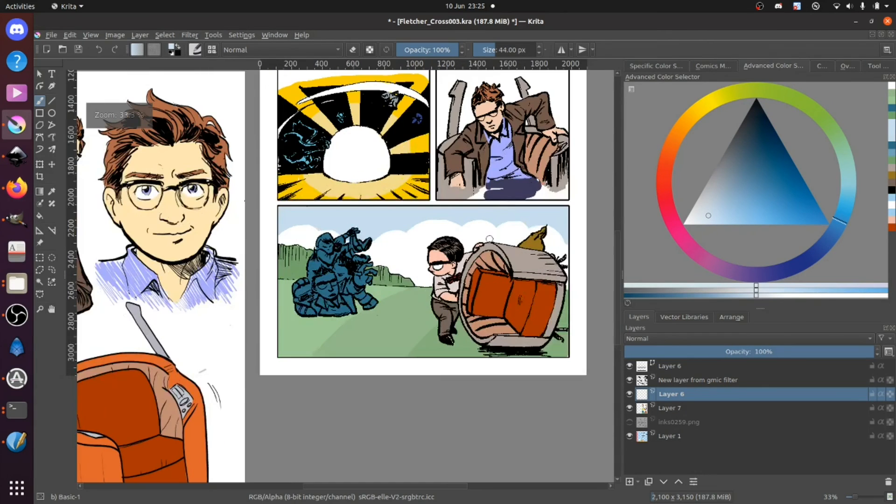
pyautogui.moveTo(508, 278); pyautogui.dragTo(436, 399)
pyautogui.moveTo(394, 90); pyautogui.dragTo(353, 272)
pyautogui.moveTo(165, 232); pyautogui.dragTo(181, 220)
pyautogui.moveTo(233, 232)
pyautogui.mouseDown()
pyautogui.moveTo(269, 215)
pyautogui.moveTo(301, 233)
pyautogui.moveTo(327, 215)
pyautogui.moveTo(348, 240)
pyautogui.moveTo(362, 220)
pyautogui.moveTo(443, 214)
pyautogui.mouseUp()
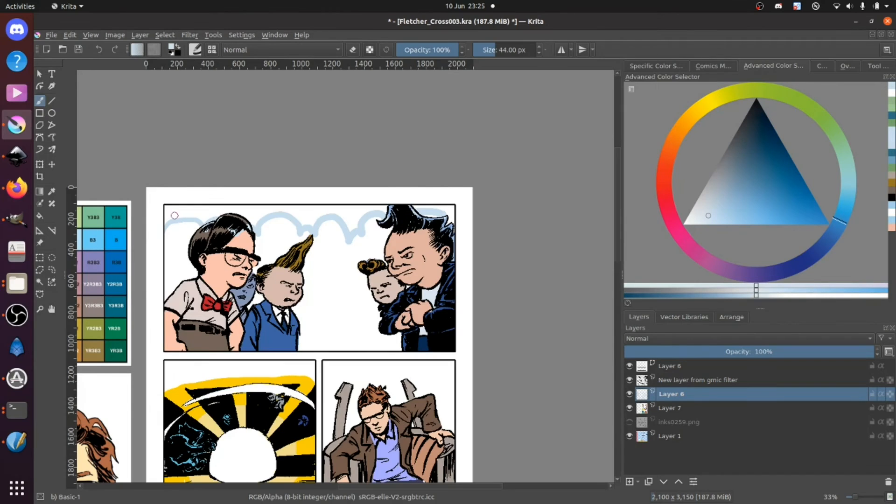
# Step: Try painting in the sky above the top panel's cloud outline with pale blue, and undo the last stroke
pyautogui.moveTo(169, 208)
pyautogui.mouseDown()
pyautogui.moveTo(244, 200)
pyautogui.moveTo(237, 212)
pyautogui.moveTo(258, 213)
pyautogui.moveTo(253, 221)
pyautogui.moveTo(273, 211)
pyautogui.moveTo(262, 220)
pyautogui.moveTo(300, 202)
pyautogui.moveTo(297, 219)
pyautogui.moveTo(322, 210)
pyautogui.moveTo(305, 227)
pyautogui.moveTo(330, 210)
pyautogui.moveTo(355, 222)
pyautogui.mouseUp()
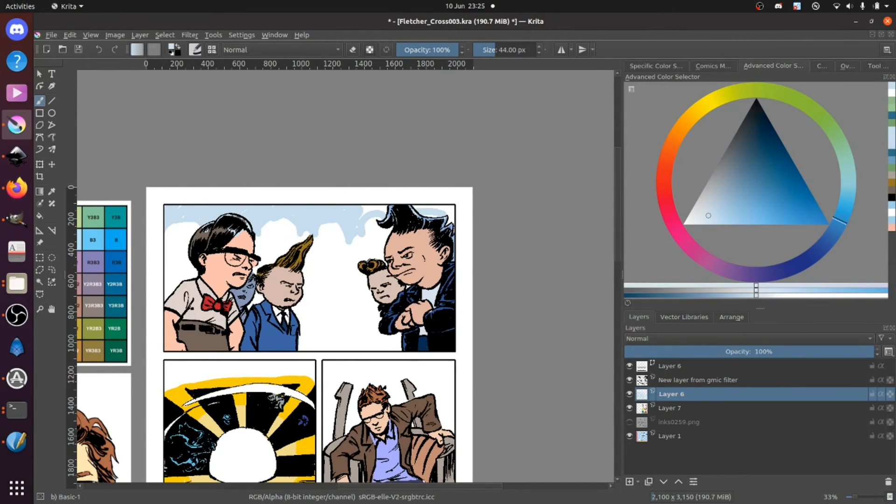
pyautogui.hotkey('ctrl', 'z')
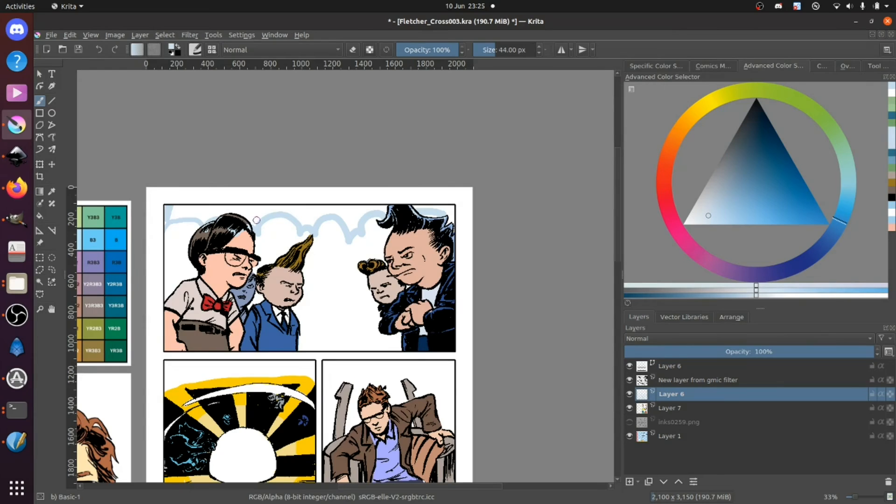
pyautogui.scroll(2, 236, 221)
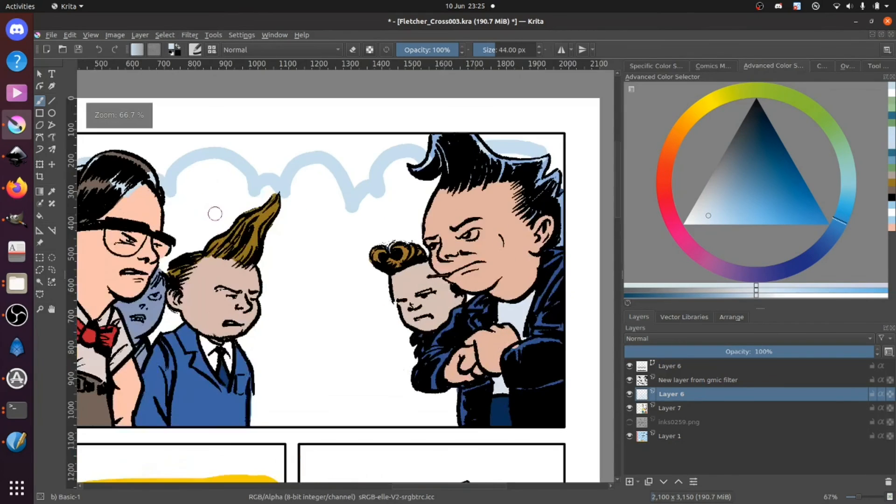
# Step: Fill the sky above the clouds with pale blue at the top panel's left end, around the bespectacled man's hair, erasing excess from the cloud edge
pyautogui.moveTo(114, 156)
pyautogui.mouseDown()
pyautogui.moveTo(213, 193)
pyautogui.moveTo(227, 186)
pyautogui.moveTo(222, 195)
pyautogui.moveTo(177, 180)
pyautogui.moveTo(141, 202)
pyautogui.moveTo(196, 184)
pyautogui.mouseUp()
pyautogui.press('e')
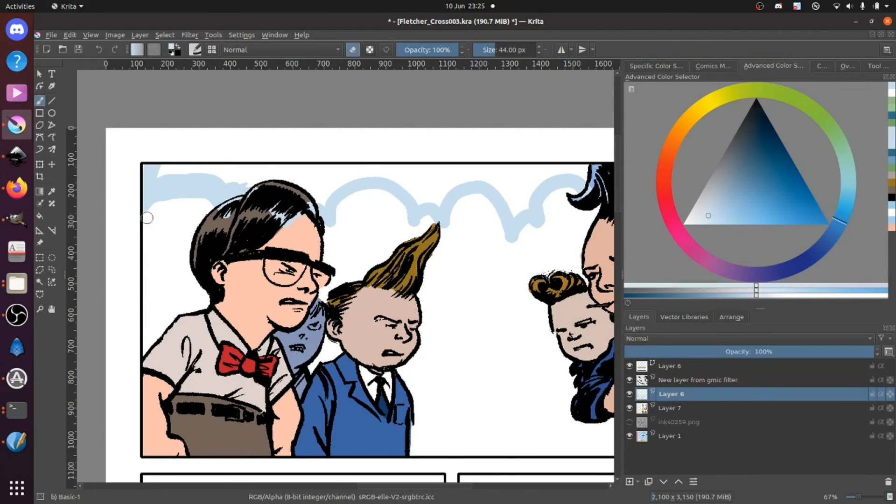
pyautogui.moveTo(212, 215)
pyautogui.mouseDown()
pyautogui.moveTo(184, 197)
pyautogui.moveTo(139, 246)
pyautogui.moveTo(158, 200)
pyautogui.moveTo(149, 218)
pyautogui.moveTo(194, 194)
pyautogui.moveTo(217, 210)
pyautogui.mouseUp()
pyautogui.press('e')
pyautogui.moveTo(154, 170)
pyautogui.mouseDown()
pyautogui.moveTo(202, 159)
pyautogui.moveTo(227, 175)
pyautogui.moveTo(322, 192)
pyautogui.mouseUp()
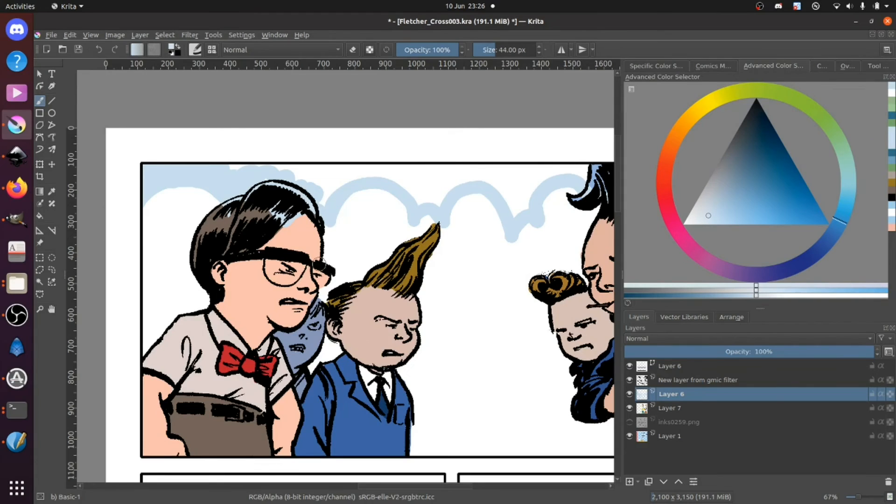
# Step: Shorten the pointed dip between the top panel's middle clouds with the eraser and fill the sky above the outline with pale blue
pyautogui.press('e')
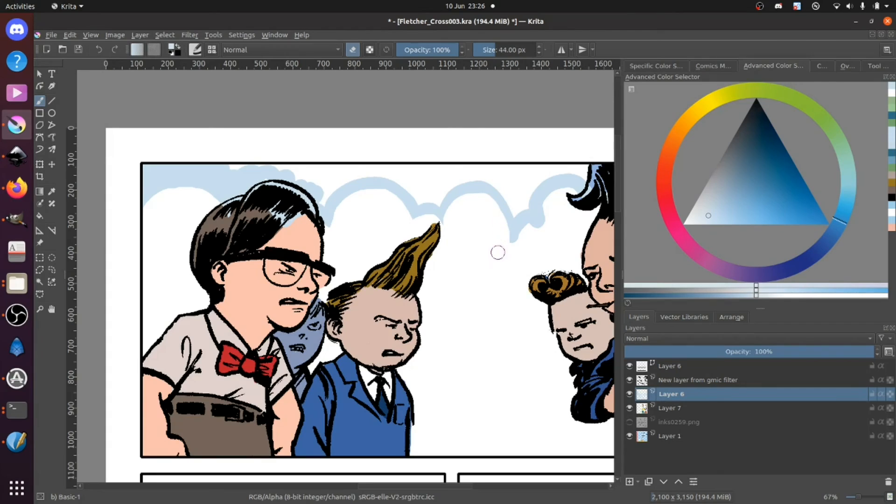
pyautogui.moveTo(517, 244)
pyautogui.mouseDown()
pyautogui.moveTo(546, 231)
pyautogui.moveTo(512, 244)
pyautogui.moveTo(544, 223)
pyautogui.mouseUp()
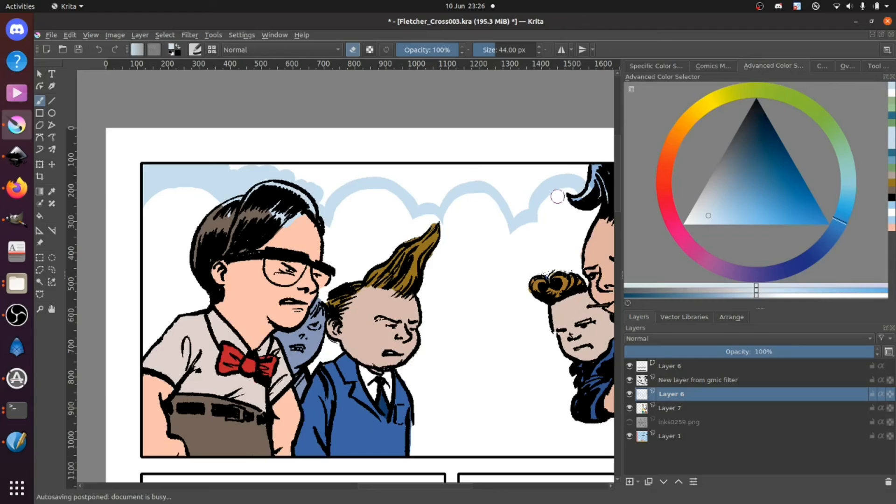
pyautogui.press('e')
pyautogui.moveTo(256, 163)
pyautogui.mouseDown()
pyautogui.moveTo(282, 166)
pyautogui.moveTo(268, 173)
pyautogui.moveTo(328, 167)
pyautogui.moveTo(306, 188)
pyautogui.moveTo(322, 188)
pyautogui.moveTo(317, 201)
pyautogui.moveTo(365, 168)
pyautogui.moveTo(391, 166)
pyautogui.moveTo(419, 180)
pyautogui.moveTo(408, 187)
pyautogui.moveTo(388, 178)
pyautogui.moveTo(425, 204)
pyautogui.moveTo(460, 180)
pyautogui.moveTo(494, 180)
pyautogui.moveTo(430, 174)
pyautogui.moveTo(477, 170)
pyautogui.moveTo(425, 182)
pyautogui.mouseUp()
pyautogui.moveTo(511, 174)
pyautogui.mouseDown()
pyautogui.moveTo(493, 179)
pyautogui.moveTo(520, 209)
pyautogui.moveTo(548, 179)
pyautogui.moveTo(587, 177)
pyautogui.moveTo(585, 167)
pyautogui.moveTo(497, 167)
pyautogui.moveTo(529, 184)
pyautogui.moveTo(515, 195)
pyautogui.mouseUp()
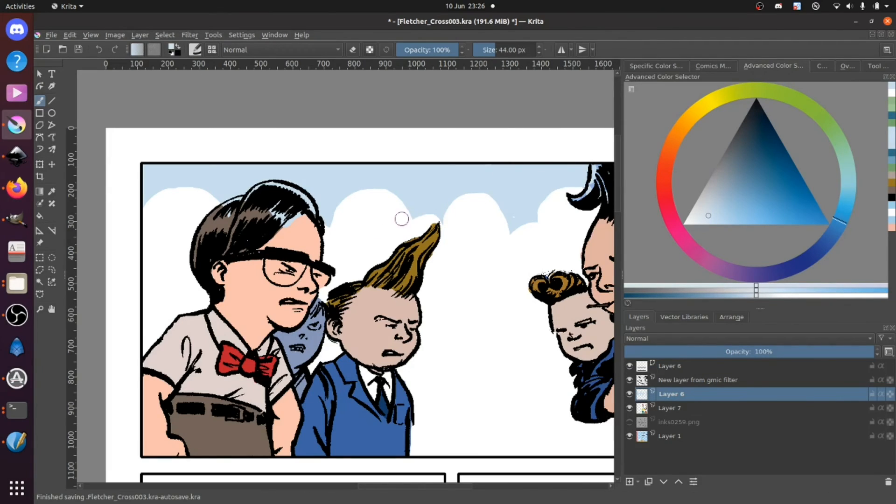
# Step: Erase the pale blue overspill from the bespectacled man's hair and forehead, and tidy the neighbouring cloud edges
pyautogui.press('e')
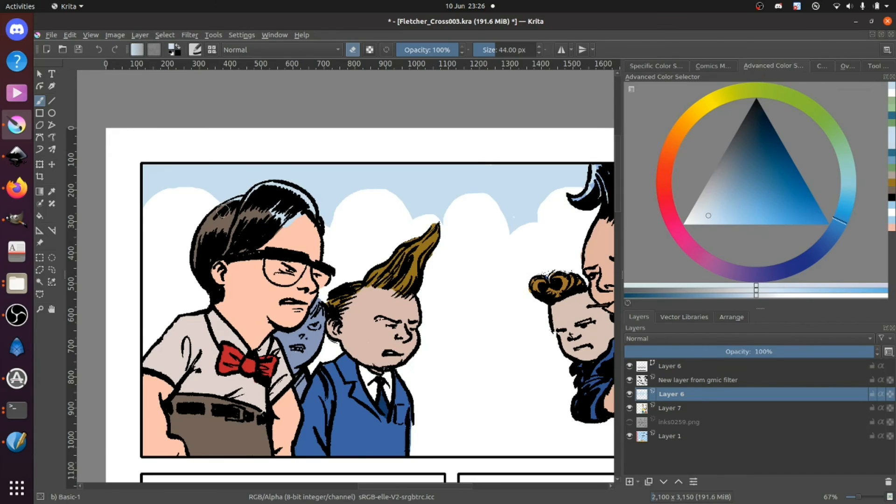
pyautogui.scroll(3, 232, 221)
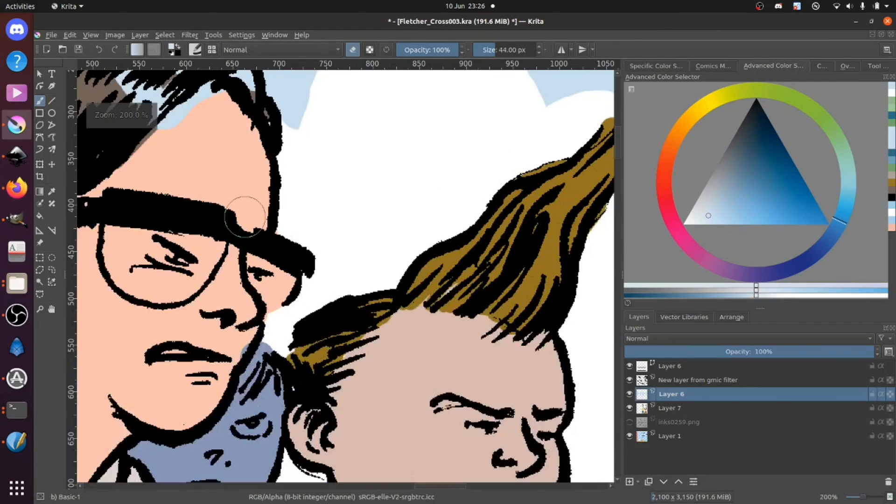
pyautogui.moveTo(222, 169); pyautogui.dragTo(314, 334)
pyautogui.moveTo(239, 291); pyautogui.dragTo(337, 311)
pyautogui.moveTo(221, 262)
pyautogui.mouseDown()
pyautogui.moveTo(210, 252)
pyautogui.moveTo(233, 233)
pyautogui.moveTo(182, 252)
pyautogui.moveTo(259, 226)
pyautogui.moveTo(274, 204)
pyautogui.moveTo(336, 198)
pyautogui.moveTo(411, 235)
pyautogui.moveTo(413, 289)
pyautogui.moveTo(344, 236)
pyautogui.moveTo(373, 300)
pyautogui.mouseUp()
pyautogui.moveTo(430, 321); pyautogui.dragTo(182, 176)
pyautogui.moveTo(406, 232); pyautogui.dragTo(250, 345)
pyautogui.moveTo(578, 255); pyautogui.dragTo(208, 280)
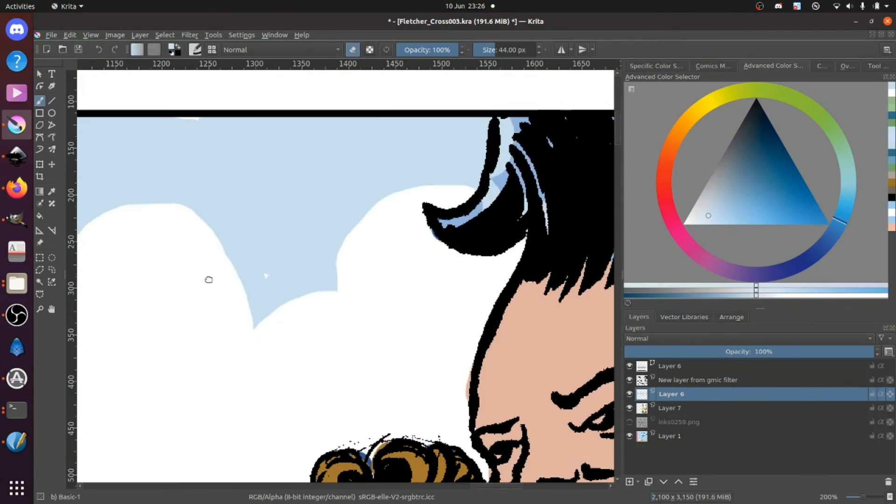
# Step: Erase the pale blue overspill from the front curl of the large man's dark quiff and clean up the cloud edges beside it
pyautogui.moveTo(269, 326); pyautogui.dragTo(108, 403)
pyautogui.moveTo(356, 236)
pyautogui.mouseDown()
pyautogui.moveTo(352, 201)
pyautogui.moveTo(333, 275)
pyautogui.moveTo(306, 300)
pyautogui.mouseUp()
pyautogui.moveTo(403, 296); pyautogui.dragTo(381, 283)
pyautogui.moveTo(465, 228)
pyautogui.mouseDown()
pyautogui.moveTo(448, 214)
pyautogui.moveTo(493, 270)
pyautogui.moveTo(467, 222)
pyautogui.moveTo(518, 282)
pyautogui.mouseUp()
pyautogui.moveTo(583, 257)
pyautogui.mouseDown()
pyautogui.moveTo(370, 272)
pyautogui.moveTo(373, 257)
pyautogui.moveTo(316, 240)
pyautogui.moveTo(416, 260)
pyautogui.moveTo(451, 285)
pyautogui.moveTo(443, 301)
pyautogui.mouseUp()
pyautogui.press('e')
# Step: Fill the sky behind the large man's quiff with pale blue up to the panel's right border, and undo the last stroke
pyautogui.press('e')
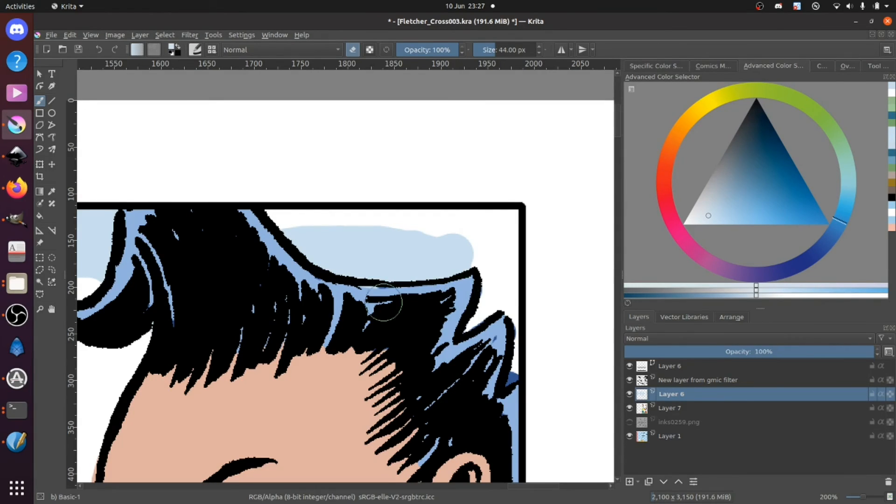
# Step: Erase the pale blue overspill from the spikes at the back of the large man's hair at 13 px
pyautogui.press('e')
pyautogui.moveTo(322, 231)
pyautogui.mouseDown()
pyautogui.moveTo(273, 214)
pyautogui.moveTo(516, 214)
pyautogui.moveTo(452, 236)
pyautogui.moveTo(509, 240)
pyautogui.moveTo(527, 254)
pyautogui.moveTo(502, 312)
pyautogui.moveTo(512, 375)
pyautogui.moveTo(493, 329)
pyautogui.moveTo(451, 297)
pyautogui.mouseUp()
pyautogui.hotkey('ctrl', 'z')
pyautogui.press('e')
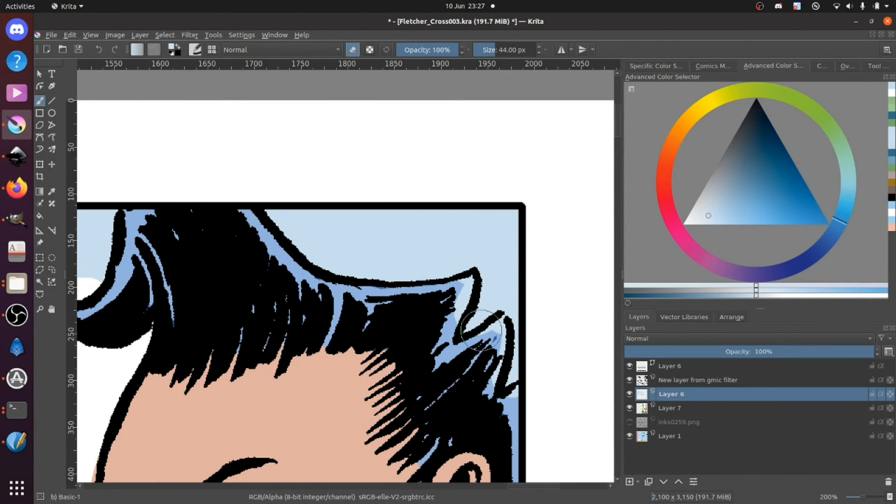
pyautogui.press('[')
pyautogui.press('[')
pyautogui.press('[')
pyautogui.press('[')
pyautogui.press('[')
pyautogui.press('[')
pyautogui.moveTo(471, 279)
pyautogui.mouseDown()
pyautogui.moveTo(447, 339)
pyautogui.moveTo(481, 355)
pyautogui.moveTo(498, 320)
pyautogui.moveTo(483, 397)
pyautogui.mouseUp()
pyautogui.moveTo(494, 359); pyautogui.dragTo(488, 407)
pyautogui.moveTo(514, 389); pyautogui.dragTo(507, 396)
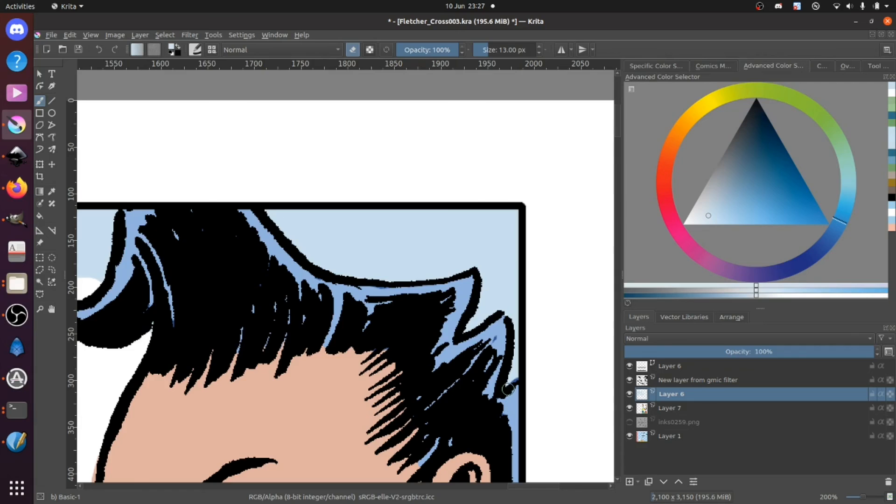
pyautogui.press('-')
pyautogui.press('-')
pyautogui.press('-')
pyautogui.press('-')
pyautogui.press('-')
pyautogui.press('-')
pyautogui.press('-')
pyautogui.press('-')
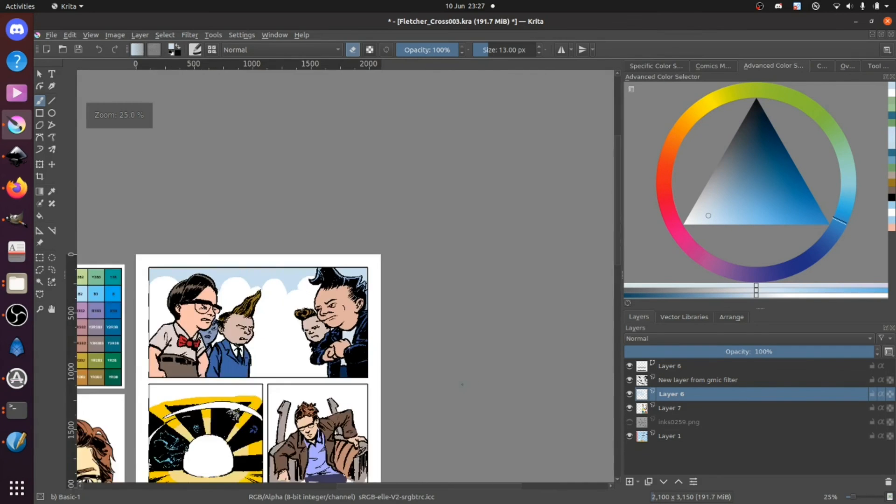
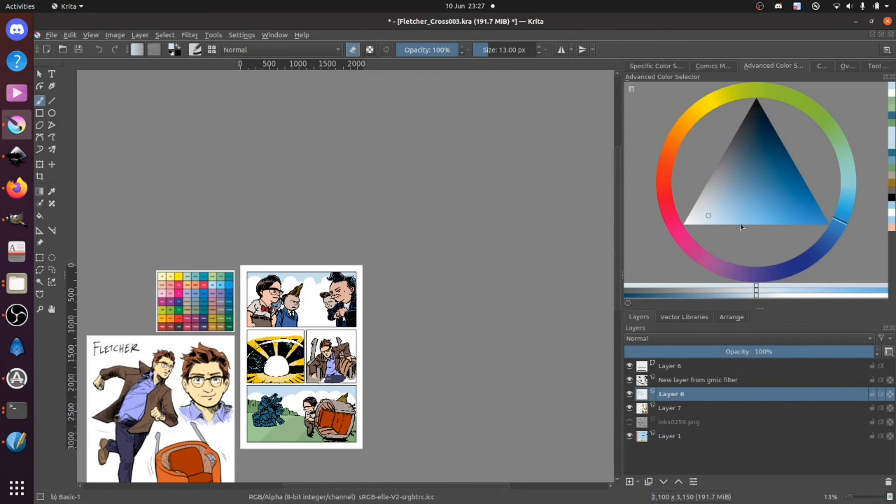
# Step: Paint translucent pale green streaks across the seated man's panel background at 24% opacity with a 126 px brush
pyautogui.click(840, 151)
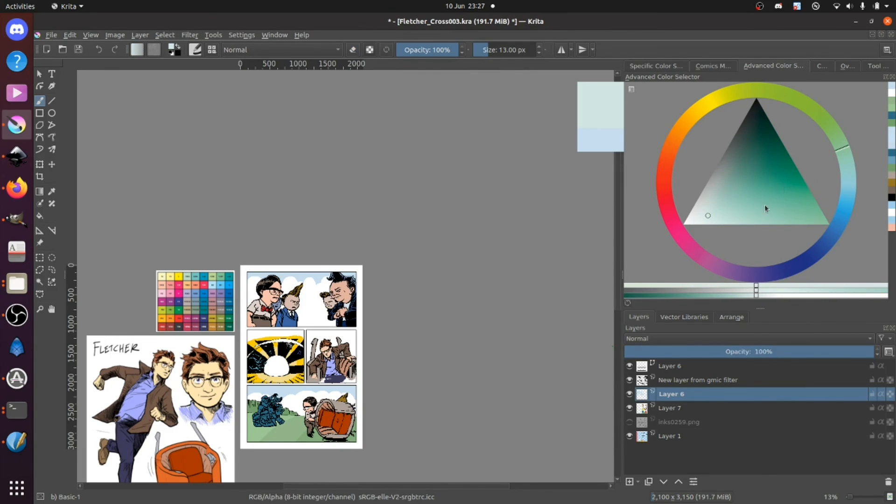
pyautogui.click(760, 218)
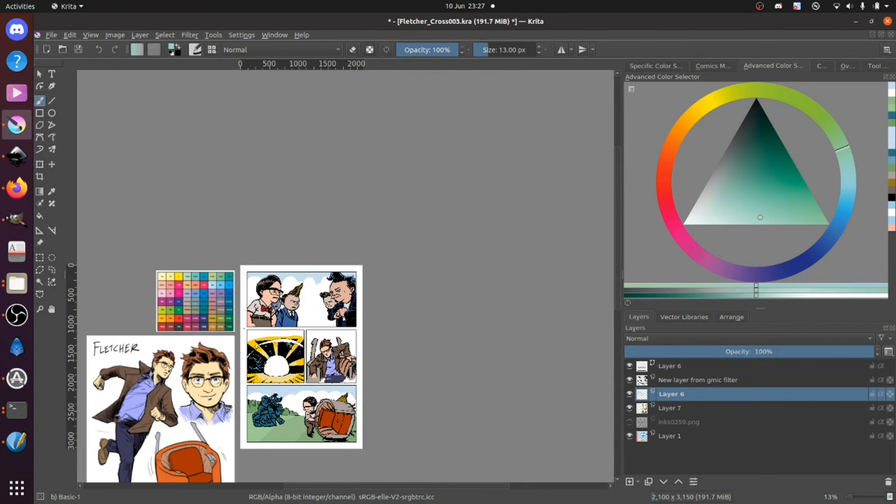
pyautogui.scroll(4, 243, 328)
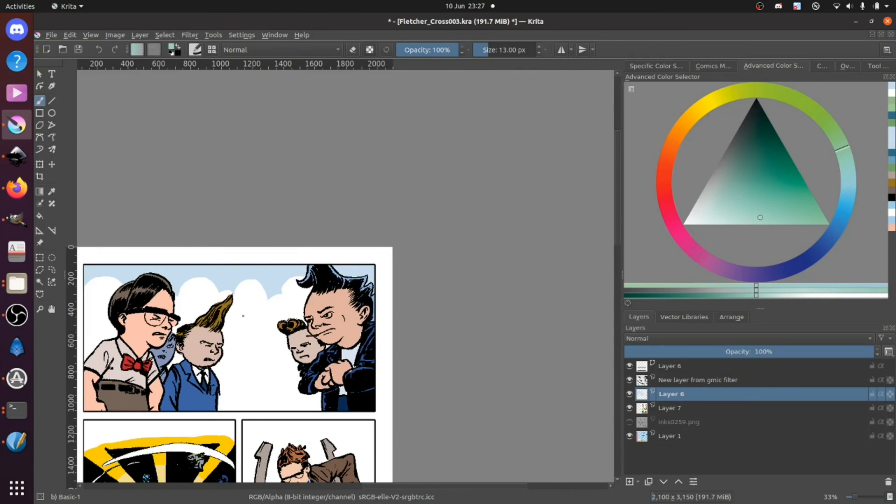
pyautogui.moveTo(233, 361); pyautogui.dragTo(171, 85)
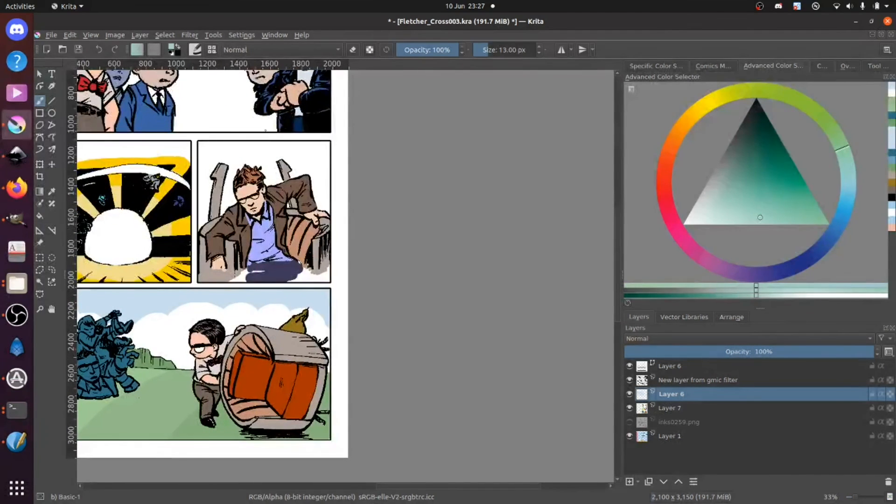
pyautogui.click(419, 50)
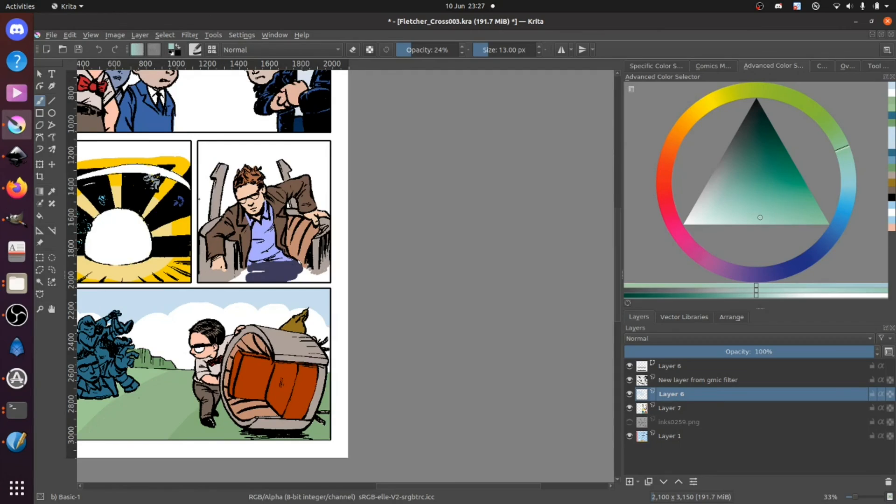
pyautogui.press(']')
pyautogui.press(']')
pyautogui.press(']')
pyautogui.press(']')
pyautogui.press(']')
pyautogui.press(']')
pyautogui.press(']')
pyautogui.press(']')
pyautogui.press(']')
pyautogui.press(']')
pyautogui.press(']')
pyautogui.press(']')
pyautogui.press(']')
pyautogui.press(']')
pyautogui.press(']')
pyautogui.press(']')
pyautogui.press(']')
pyautogui.press(']')
pyautogui.press(']')
pyautogui.moveTo(195, 209)
pyautogui.mouseDown()
pyautogui.moveTo(378, 180)
pyautogui.moveTo(175, 226)
pyautogui.moveTo(370, 180)
pyautogui.moveTo(353, 172)
pyautogui.moveTo(192, 199)
pyautogui.moveTo(349, 186)
pyautogui.moveTo(341, 173)
pyautogui.moveTo(305, 169)
pyautogui.moveTo(184, 186)
pyautogui.moveTo(249, 166)
pyautogui.moveTo(335, 164)
pyautogui.mouseUp()
pyautogui.moveTo(271, 170)
pyautogui.mouseDown()
pyautogui.moveTo(195, 177)
pyautogui.moveTo(322, 181)
pyautogui.moveTo(268, 204)
pyautogui.moveTo(186, 217)
pyautogui.moveTo(350, 196)
pyautogui.moveTo(275, 184)
pyautogui.moveTo(206, 199)
pyautogui.mouseUp()
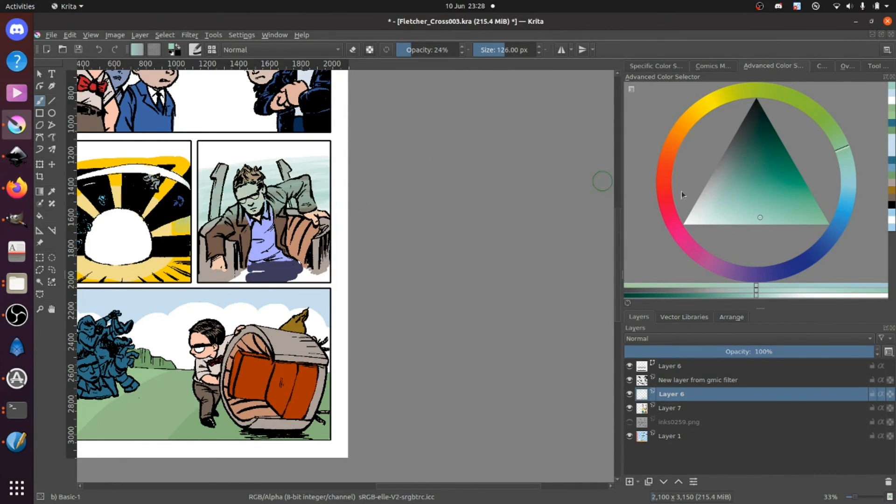
# Step: Brush translucent pale blue streaks over the upper background of the seated man's panel at 24% opacity
pyautogui.click(837, 224)
pyautogui.click(727, 218)
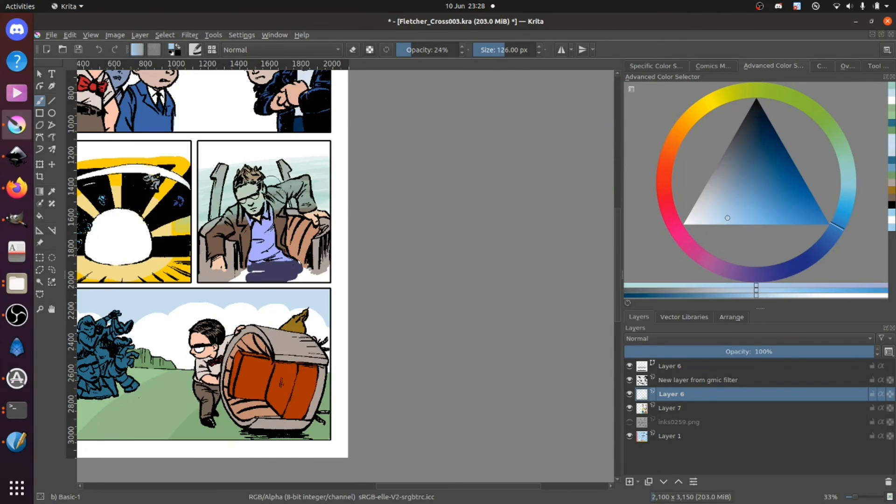
pyautogui.moveTo(210, 170)
pyautogui.mouseDown()
pyautogui.moveTo(326, 160)
pyautogui.moveTo(193, 170)
pyautogui.moveTo(327, 148)
pyautogui.moveTo(206, 142)
pyautogui.mouseUp()
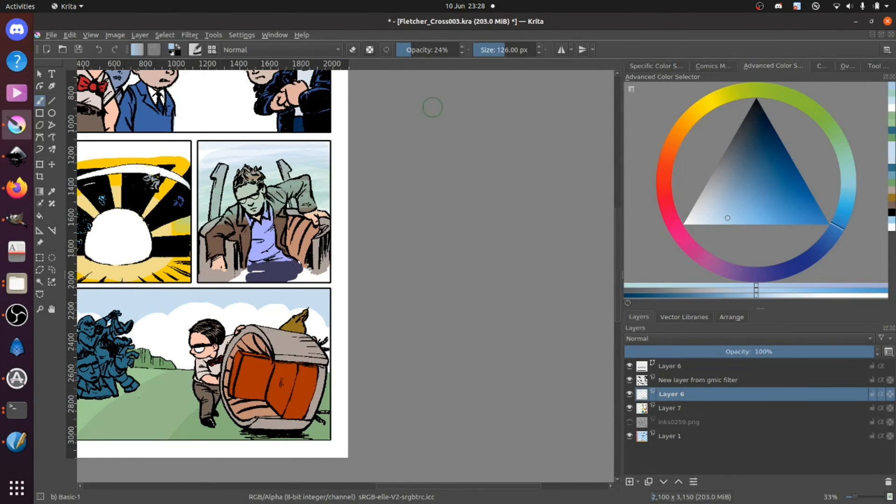
# Step: Erase the wash from the seated man's face, jacket shoulder and the chair back beside it at 100% opacity and 20 px
pyautogui.moveTo(439, 44); pyautogui.dragTo(479, 50)
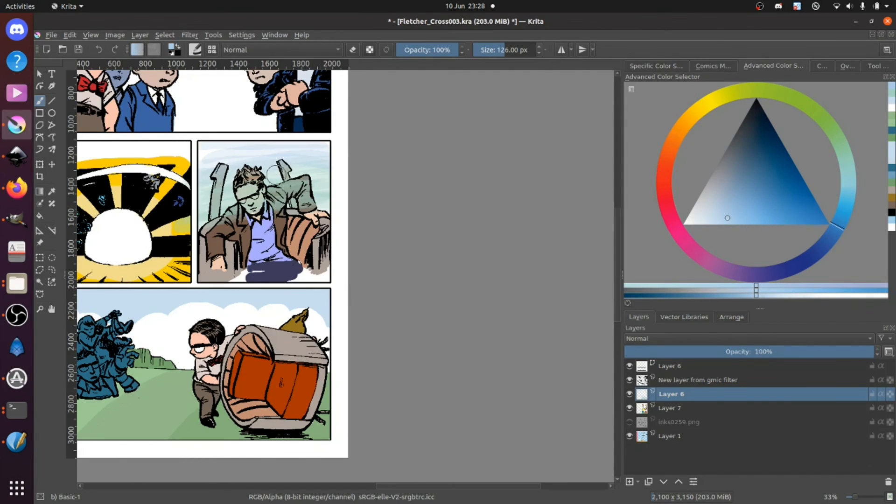
pyautogui.press('[')
pyautogui.press('[')
pyautogui.press('[')
pyautogui.press('[')
pyautogui.press('[')
pyautogui.press('[')
pyautogui.press('[')
pyautogui.press('+')
pyautogui.press('+')
pyautogui.press('+')
pyautogui.press('+')
pyautogui.press('+')
pyautogui.moveTo(143, 235)
pyautogui.mouseDown()
pyautogui.moveTo(256, 340)
pyautogui.moveTo(278, 311)
pyautogui.mouseUp()
pyautogui.moveTo(188, 256); pyautogui.dragTo(323, 331)
pyautogui.moveTo(198, 280)
pyautogui.mouseDown()
pyautogui.moveTo(307, 380)
pyautogui.moveTo(316, 327)
pyautogui.mouseUp()
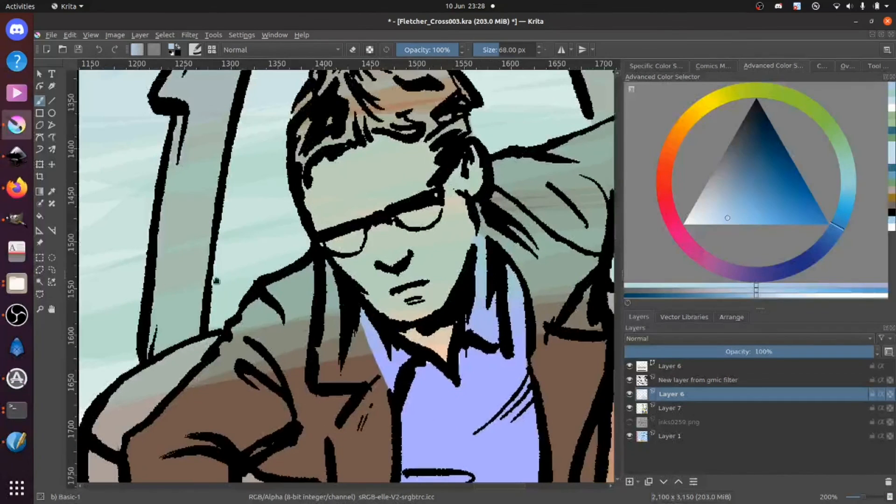
pyautogui.press('-')
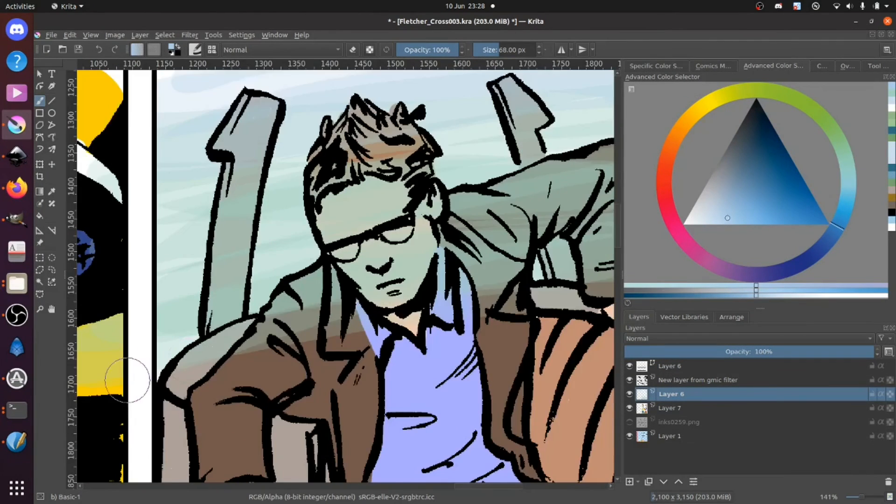
pyautogui.press('+')
pyautogui.press('[')
pyautogui.press('[')
pyautogui.press('[')
pyautogui.press('[')
pyautogui.press('[')
pyautogui.press('[')
pyautogui.press('[')
pyautogui.press('[')
pyautogui.press('[')
pyautogui.press('[')
pyautogui.press('[')
pyautogui.press('[')
pyautogui.press('[')
pyautogui.press('[')
pyautogui.press('[')
pyautogui.press('[')
pyautogui.moveTo(107, 419); pyautogui.dragTo(132, 390)
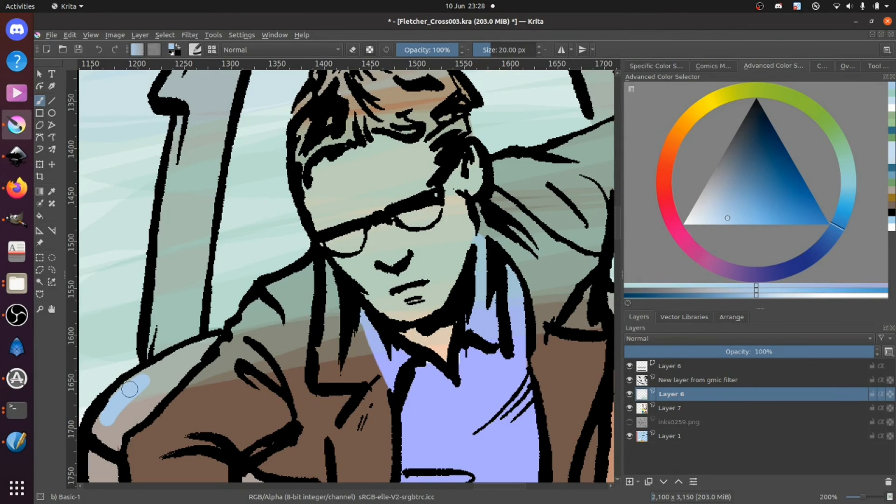
pyautogui.press('e')
pyautogui.moveTo(125, 388)
pyautogui.mouseDown()
pyautogui.moveTo(109, 413)
pyautogui.moveTo(152, 376)
pyautogui.moveTo(224, 347)
pyautogui.moveTo(247, 359)
pyautogui.moveTo(322, 357)
pyautogui.mouseUp()
pyautogui.moveTo(246, 332)
pyautogui.mouseDown()
pyautogui.moveTo(321, 265)
pyautogui.moveTo(268, 293)
pyautogui.moveTo(329, 260)
pyautogui.moveTo(319, 277)
pyautogui.moveTo(336, 277)
pyautogui.moveTo(279, 343)
pyautogui.moveTo(289, 305)
pyautogui.moveTo(317, 315)
pyautogui.moveTo(298, 347)
pyautogui.moveTo(304, 354)
pyautogui.moveTo(385, 326)
pyautogui.moveTo(363, 357)
pyautogui.moveTo(396, 358)
pyautogui.moveTo(423, 346)
pyautogui.moveTo(387, 330)
pyautogui.moveTo(445, 289)
pyautogui.moveTo(467, 256)
pyautogui.moveTo(350, 255)
pyautogui.moveTo(361, 215)
pyautogui.moveTo(316, 237)
pyautogui.moveTo(304, 146)
pyautogui.moveTo(312, 148)
pyautogui.moveTo(320, 200)
pyautogui.moveTo(334, 189)
pyautogui.moveTo(362, 190)
pyautogui.moveTo(398, 143)
pyautogui.moveTo(410, 144)
pyautogui.moveTo(416, 184)
pyautogui.moveTo(457, 135)
pyautogui.moveTo(464, 174)
pyautogui.moveTo(469, 159)
pyautogui.moveTo(459, 216)
pyautogui.mouseUp()
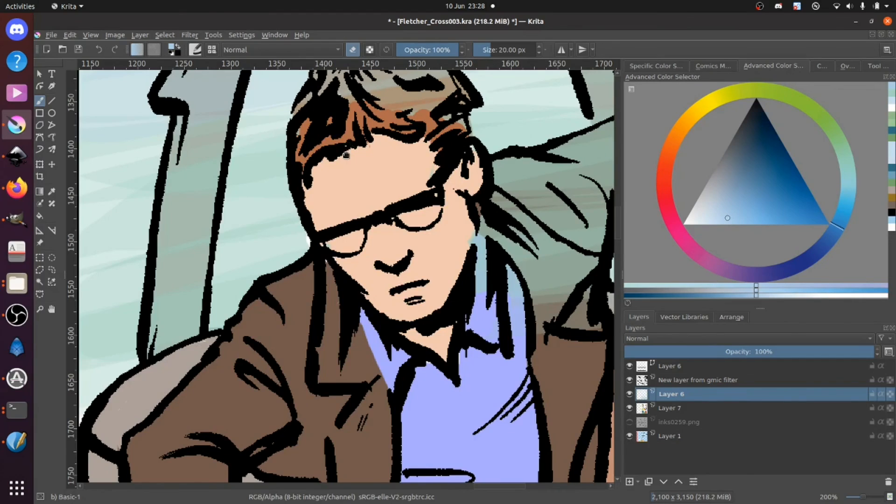
# Step: Erase the wash from the seated man's hair, ear, shirt collar and the shoulder of his raised arm
pyautogui.moveTo(333, 100); pyautogui.dragTo(314, 200)
pyautogui.moveTo(285, 227)
pyautogui.mouseDown()
pyautogui.moveTo(300, 164)
pyautogui.moveTo(318, 188)
pyautogui.moveTo(336, 141)
pyautogui.moveTo(345, 189)
pyautogui.moveTo(367, 143)
pyautogui.moveTo(393, 196)
pyautogui.moveTo(391, 225)
pyautogui.moveTo(399, 191)
pyautogui.moveTo(443, 196)
pyautogui.moveTo(416, 182)
pyautogui.moveTo(406, 145)
pyautogui.mouseUp()
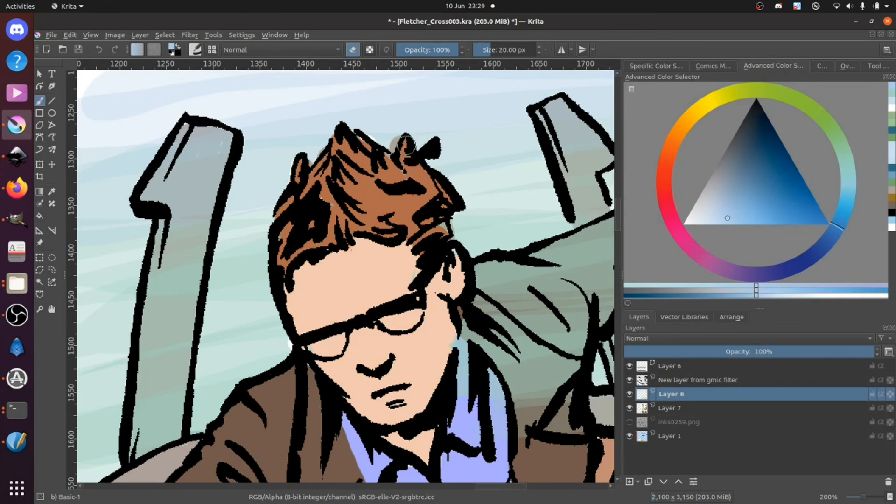
pyautogui.moveTo(472, 294)
pyautogui.mouseDown()
pyautogui.moveTo(480, 322)
pyautogui.moveTo(472, 362)
pyautogui.moveTo(312, 366)
pyautogui.mouseUp()
pyautogui.moveTo(392, 357)
pyautogui.mouseDown()
pyautogui.moveTo(401, 462)
pyautogui.moveTo(396, 451)
pyautogui.moveTo(358, 454)
pyautogui.moveTo(365, 405)
pyautogui.moveTo(345, 458)
pyautogui.moveTo(402, 322)
pyautogui.moveTo(317, 374)
pyautogui.moveTo(370, 325)
pyautogui.moveTo(324, 341)
pyautogui.moveTo(309, 292)
pyautogui.moveTo(305, 313)
pyautogui.moveTo(320, 306)
pyautogui.moveTo(301, 298)
pyautogui.moveTo(341, 290)
pyautogui.moveTo(321, 316)
pyautogui.moveTo(334, 321)
pyautogui.moveTo(409, 301)
pyautogui.moveTo(497, 310)
pyautogui.moveTo(465, 332)
pyautogui.moveTo(473, 328)
pyautogui.moveTo(485, 347)
pyautogui.moveTo(438, 364)
pyautogui.mouseUp()
pyautogui.moveTo(449, 412)
pyautogui.mouseDown()
pyautogui.moveTo(465, 415)
pyautogui.moveTo(470, 346)
pyautogui.moveTo(483, 384)
pyautogui.mouseUp()
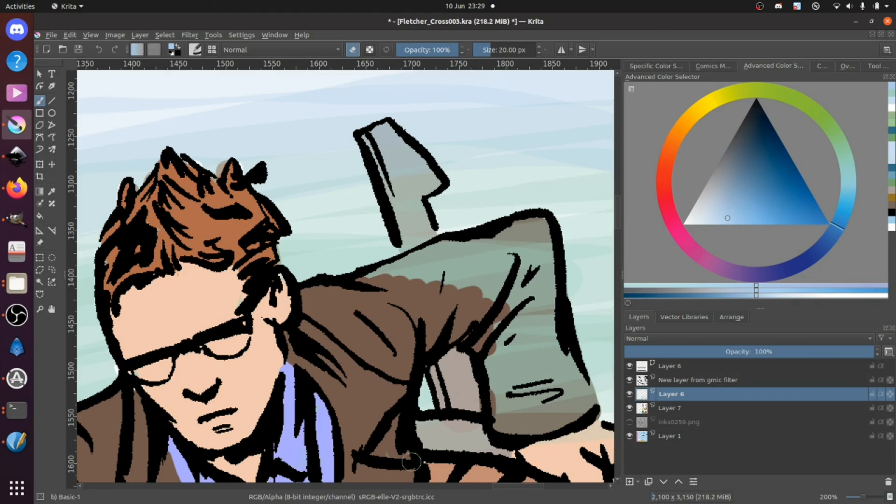
# Step: Erase the wash from the raised arm's remaining sleeve, the chair parts beneath it and the upright behind that arm
pyautogui.moveTo(395, 448)
pyautogui.mouseDown()
pyautogui.moveTo(460, 434)
pyautogui.moveTo(404, 427)
pyautogui.moveTo(422, 423)
pyautogui.moveTo(484, 449)
pyautogui.moveTo(567, 418)
pyautogui.mouseUp()
pyautogui.moveTo(483, 376)
pyautogui.mouseDown()
pyautogui.moveTo(483, 351)
pyautogui.moveTo(507, 424)
pyautogui.moveTo(508, 367)
pyautogui.moveTo(522, 393)
pyautogui.moveTo(518, 335)
pyautogui.moveTo(547, 422)
pyautogui.moveTo(540, 343)
pyautogui.moveTo(552, 347)
pyautogui.moveTo(558, 338)
pyautogui.moveTo(580, 392)
pyautogui.moveTo(581, 382)
pyautogui.moveTo(583, 415)
pyautogui.moveTo(575, 420)
pyautogui.moveTo(528, 314)
pyautogui.mouseUp()
pyautogui.moveTo(404, 297)
pyautogui.mouseDown()
pyautogui.moveTo(370, 281)
pyautogui.moveTo(422, 253)
pyautogui.moveTo(411, 260)
pyautogui.moveTo(540, 225)
pyautogui.moveTo(550, 320)
pyautogui.moveTo(550, 266)
pyautogui.moveTo(532, 255)
pyautogui.moveTo(532, 290)
pyautogui.moveTo(500, 294)
pyautogui.moveTo(538, 267)
pyautogui.moveTo(488, 284)
pyautogui.moveTo(534, 251)
pyautogui.moveTo(440, 285)
pyautogui.moveTo(510, 250)
pyautogui.moveTo(469, 254)
pyautogui.moveTo(540, 236)
pyautogui.mouseUp()
pyautogui.moveTo(391, 162)
pyautogui.mouseDown()
pyautogui.moveTo(372, 143)
pyautogui.moveTo(409, 218)
pyautogui.moveTo(422, 224)
pyautogui.moveTo(406, 186)
pyautogui.moveTo(425, 181)
pyautogui.moveTo(385, 132)
pyautogui.moveTo(424, 180)
pyautogui.moveTo(396, 180)
pyautogui.mouseUp()
pyautogui.moveTo(481, 399); pyautogui.dragTo(401, 153)
pyautogui.moveTo(510, 174); pyautogui.dragTo(493, 164)
pyautogui.moveTo(219, 206); pyautogui.dragTo(512, 220)
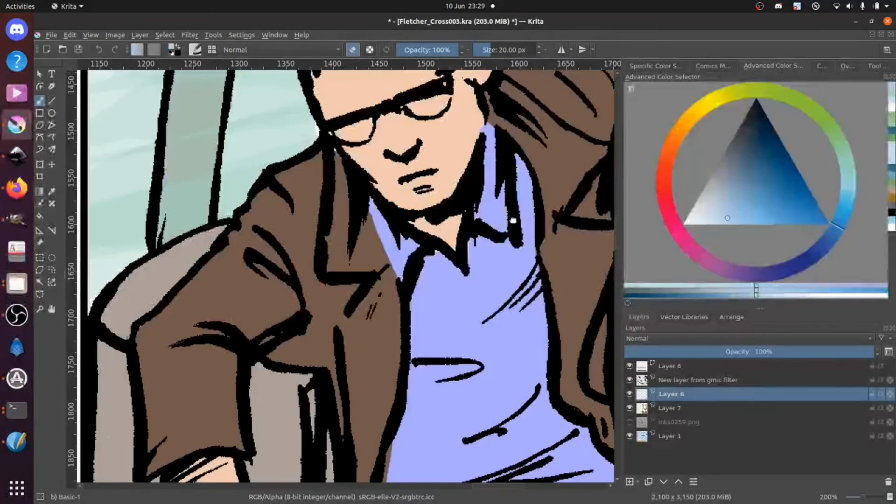
# Step: Erase the wash from the tall chair upright on the other side of the seated man's head
pyautogui.moveTo(436, 294); pyautogui.dragTo(526, 351)
pyautogui.moveTo(303, 249); pyautogui.dragTo(302, 363)
pyautogui.moveTo(277, 149)
pyautogui.mouseDown()
pyautogui.moveTo(269, 152)
pyautogui.moveTo(282, 125)
pyautogui.mouseUp()
pyautogui.moveTo(302, 87)
pyautogui.mouseDown()
pyautogui.moveTo(345, 93)
pyautogui.moveTo(312, 189)
pyautogui.moveTo(323, 126)
pyautogui.moveTo(303, 121)
pyautogui.moveTo(290, 147)
pyautogui.moveTo(279, 312)
pyautogui.moveTo(321, 178)
pyautogui.moveTo(312, 245)
pyautogui.moveTo(256, 345)
pyautogui.moveTo(258, 423)
pyautogui.mouseUp()
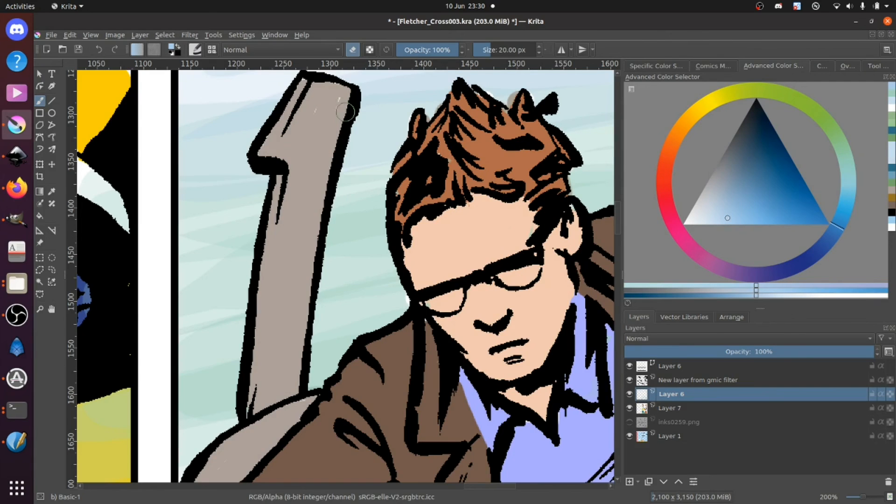
# Step: Fill both lenses of the seated man's glasses with white on Layer 7
pyautogui.click(680, 409)
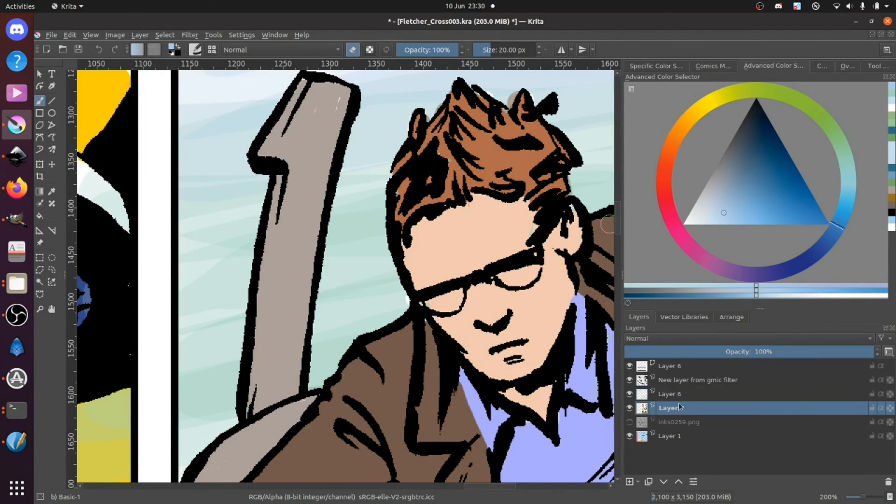
pyautogui.click(684, 224)
pyautogui.moveTo(510, 277)
pyautogui.mouseDown()
pyautogui.moveTo(529, 270)
pyautogui.moveTo(513, 278)
pyautogui.mouseUp()
pyautogui.moveTo(432, 302)
pyautogui.mouseDown()
pyautogui.moveTo(454, 296)
pyautogui.moveTo(425, 304)
pyautogui.mouseUp()
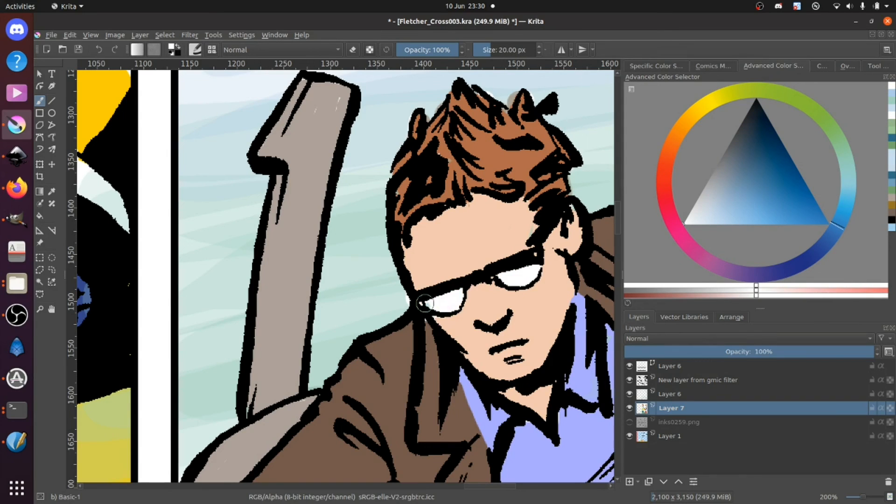
# Step: Save the comic page with its newly coloured middle panel
pyautogui.press('-')
pyautogui.press('-')
pyautogui.press('-')
pyautogui.press('-')
pyautogui.press('-')
pyautogui.press('-')
pyautogui.press('-')
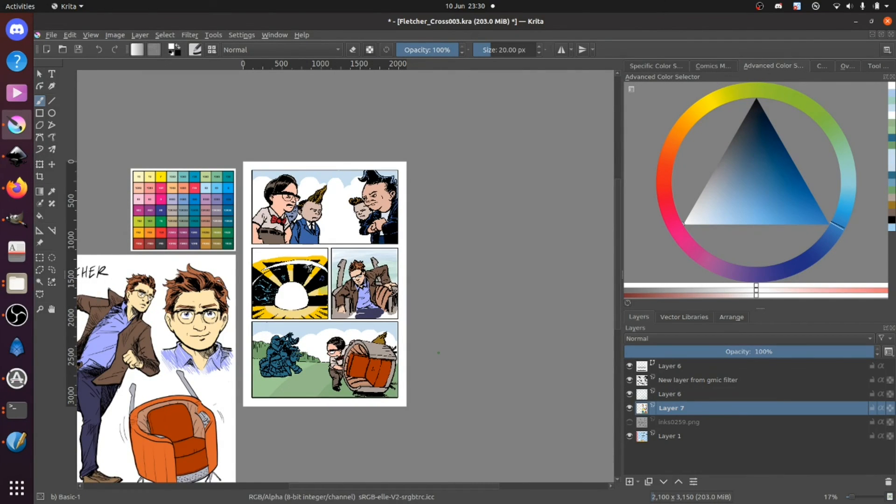
pyautogui.hotkey('ctrl', 's')
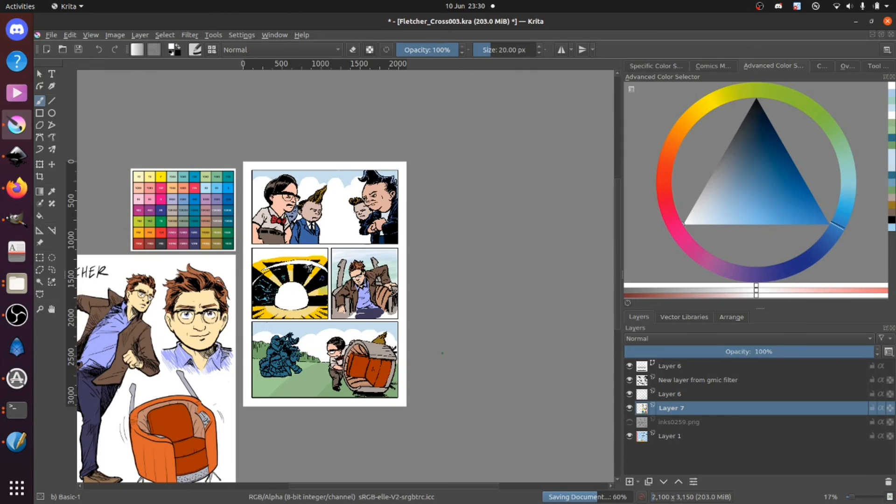